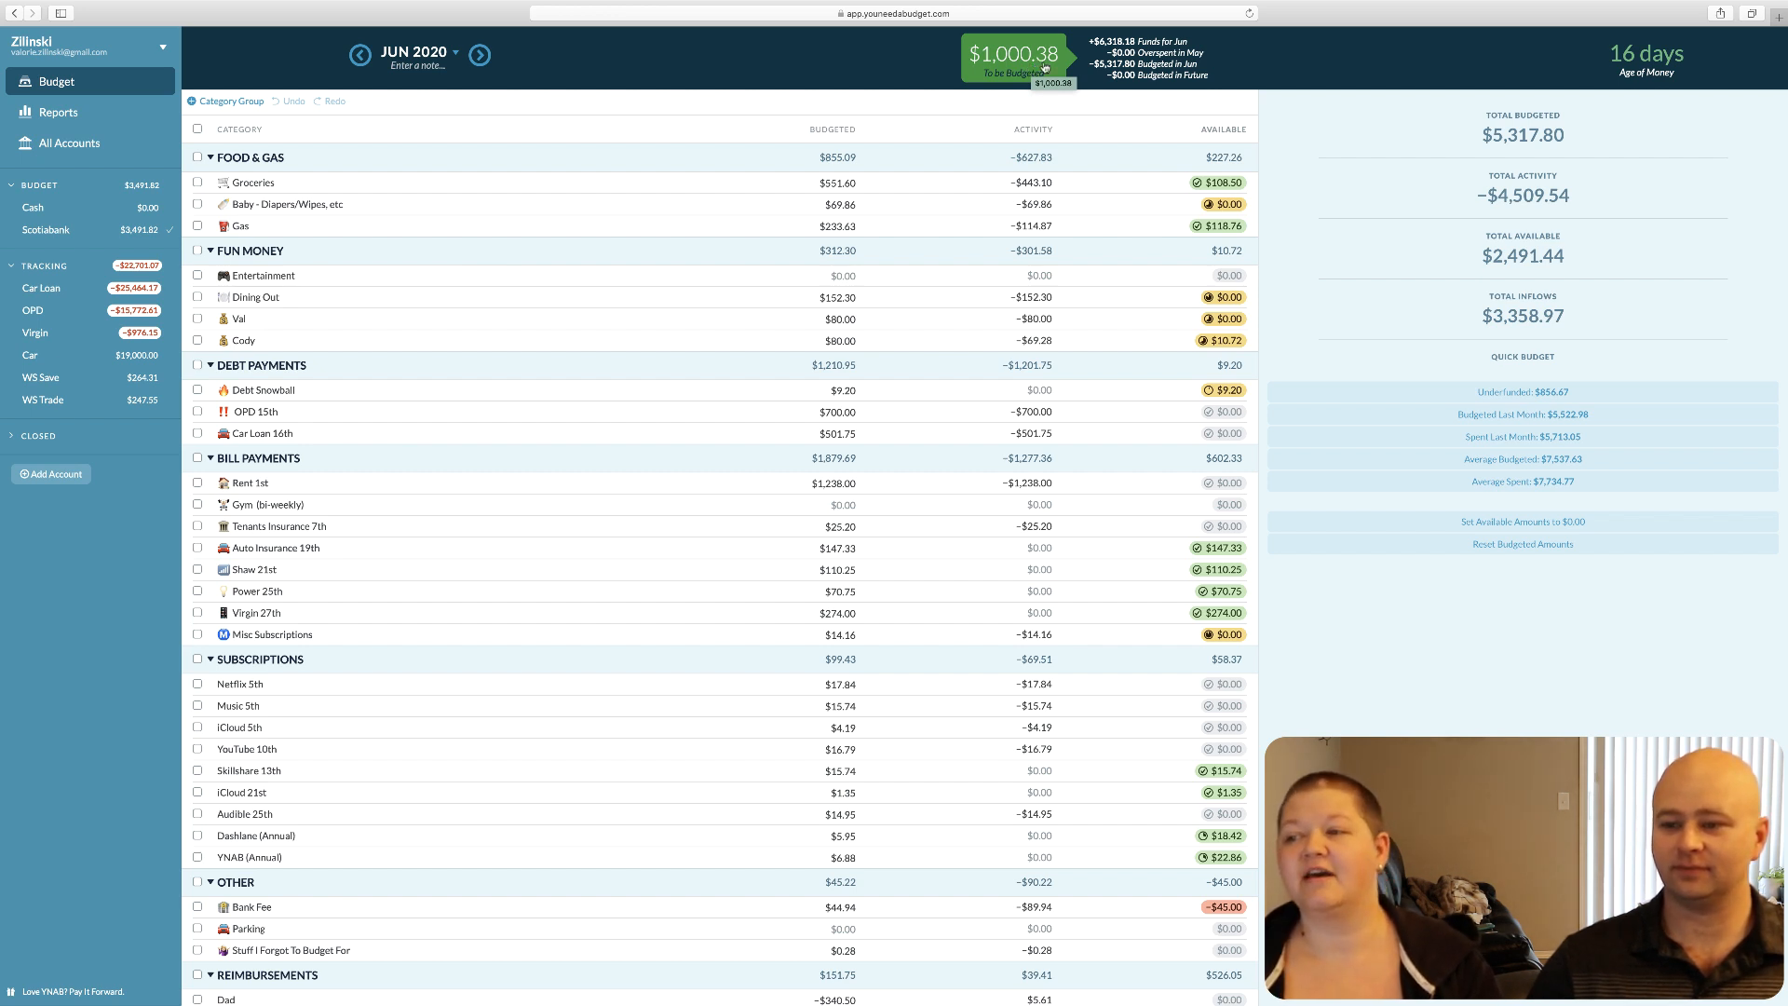
Cover the overspending in the Bank Fee category with money from To be Budgeted
{"action": "scroll", "coordinate": [1112, 264], "scroll_direction": "down", "scroll_amount": 5}
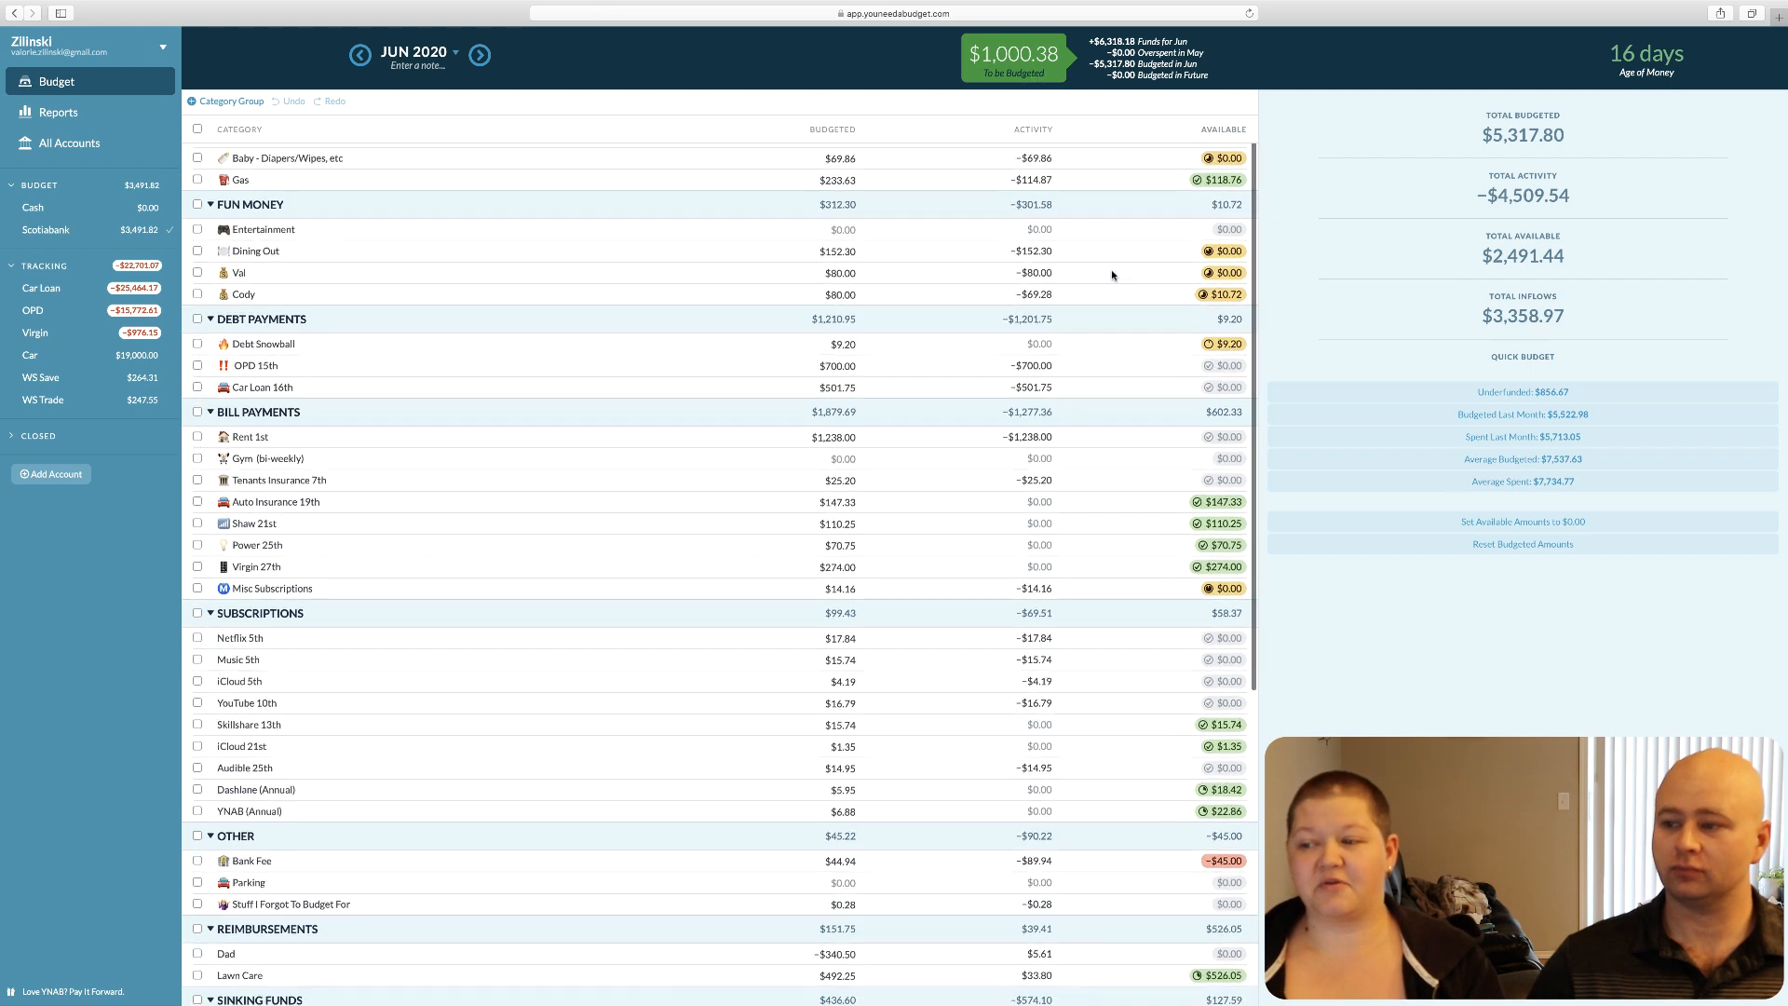
{"action": "scroll", "coordinate": [1112, 275], "scroll_direction": "down", "scroll_amount": 2}
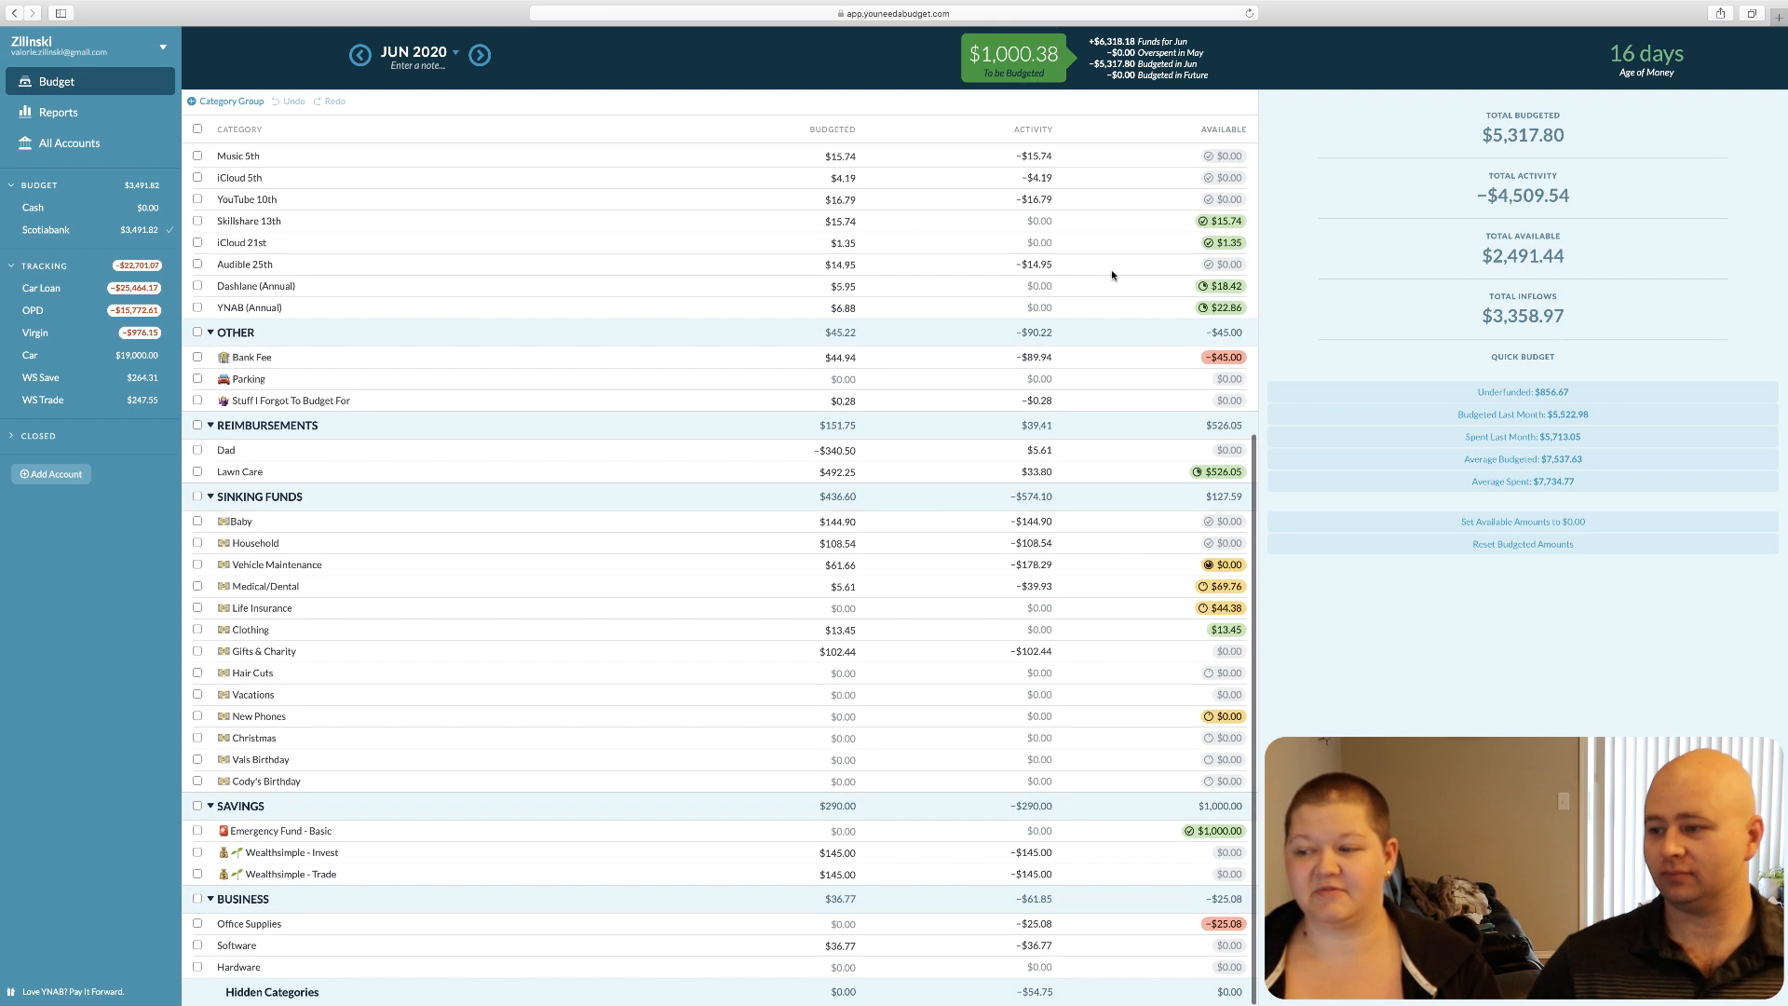
{"action": "left_click", "coordinate": [1225, 357]}
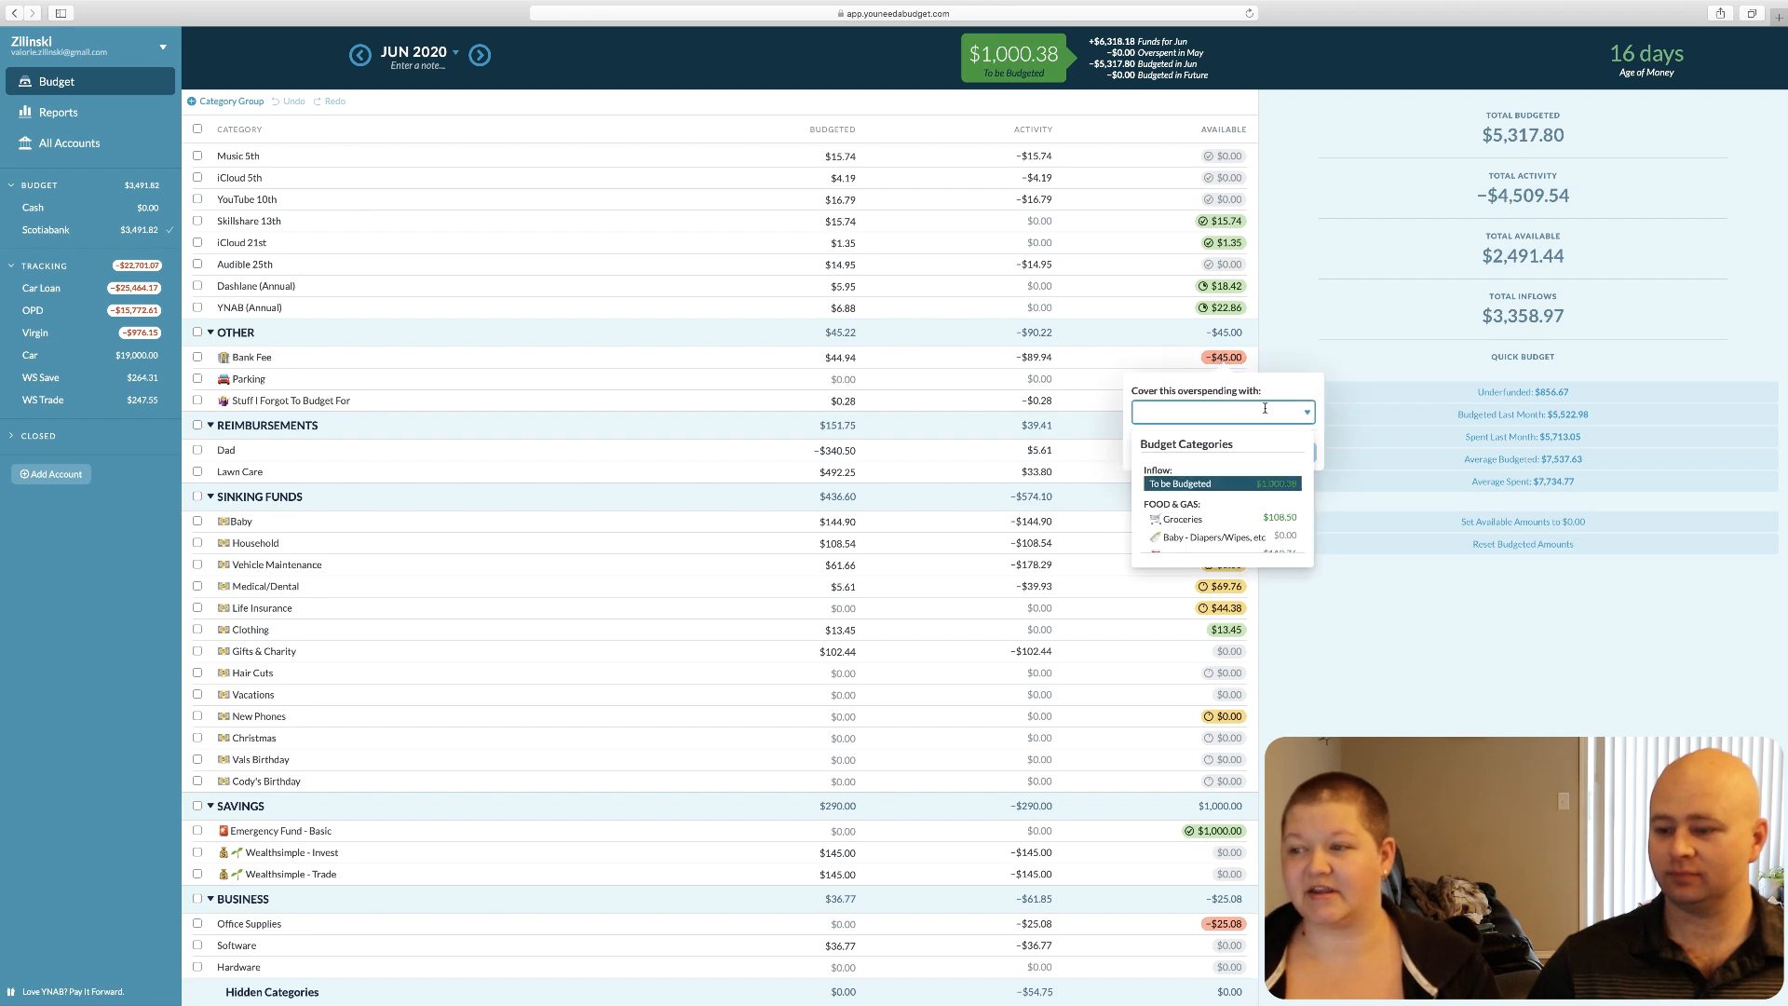
{"action": "left_click", "coordinate": [1188, 484]}
{"action": "left_click", "coordinate": [1295, 455]}
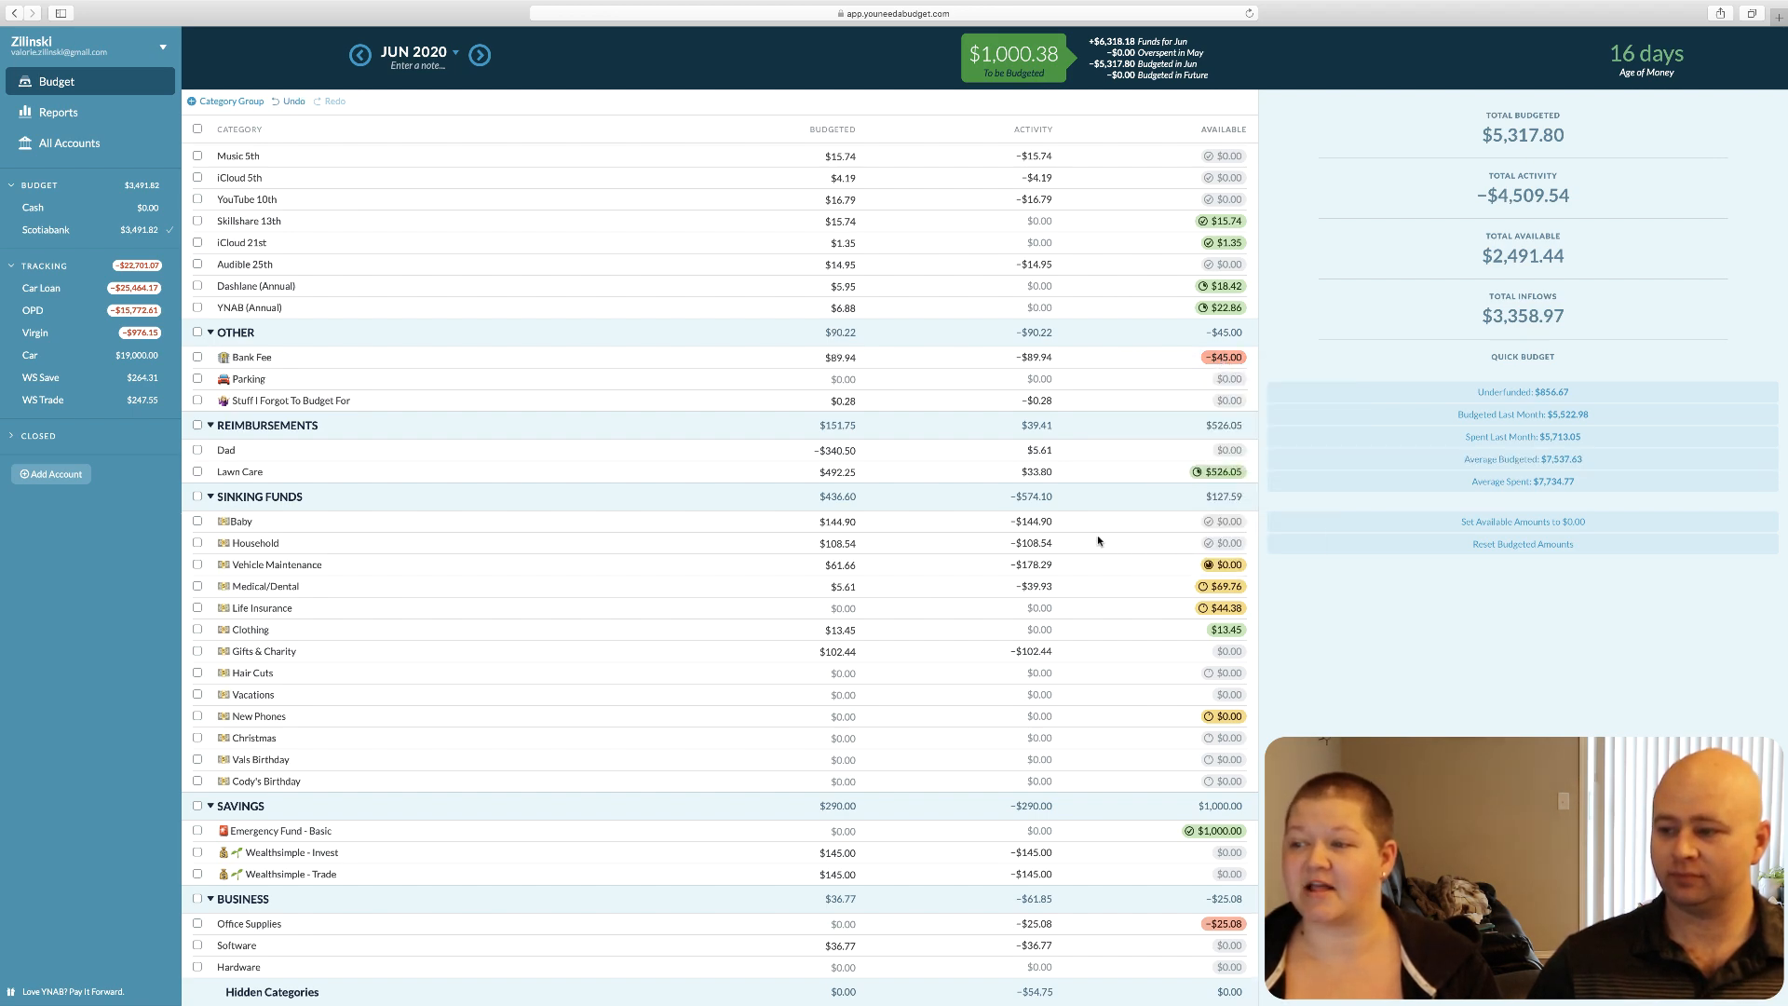
Cover the overspending in the Office Supplies category under Business from Inflow: To be Budgeted
{"action": "left_click", "coordinate": [1231, 924]}
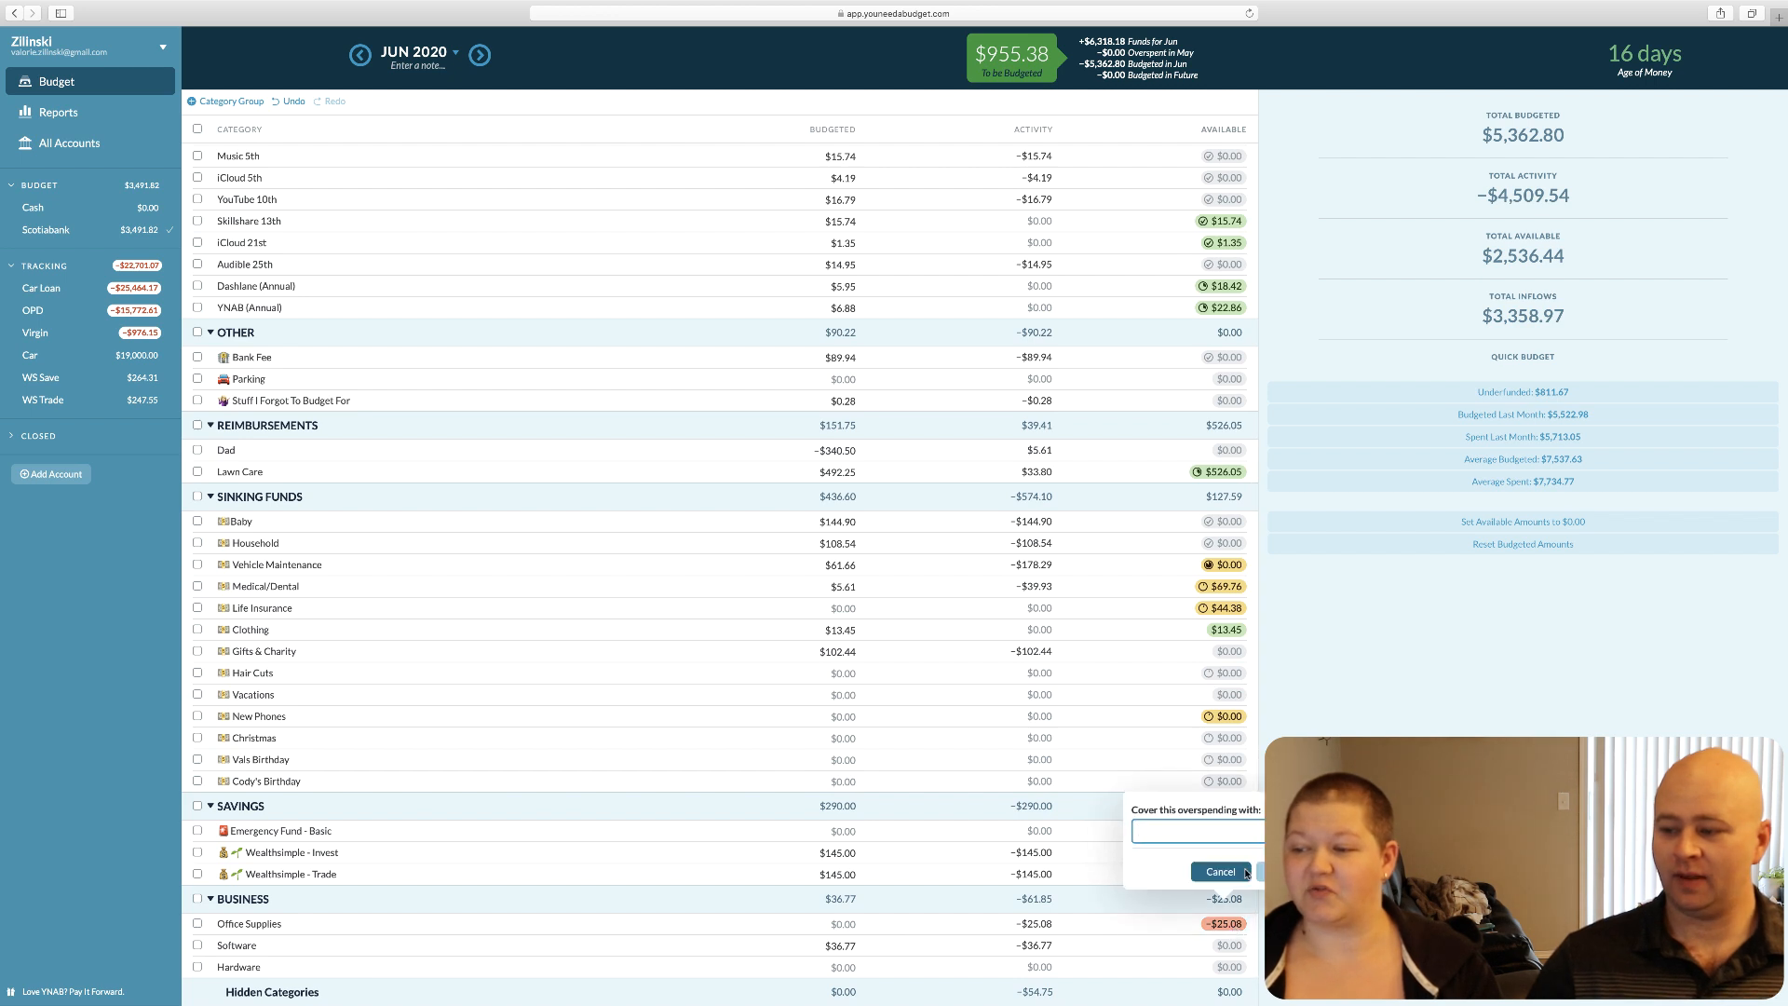
{"action": "left_click", "coordinate": [1228, 903]}
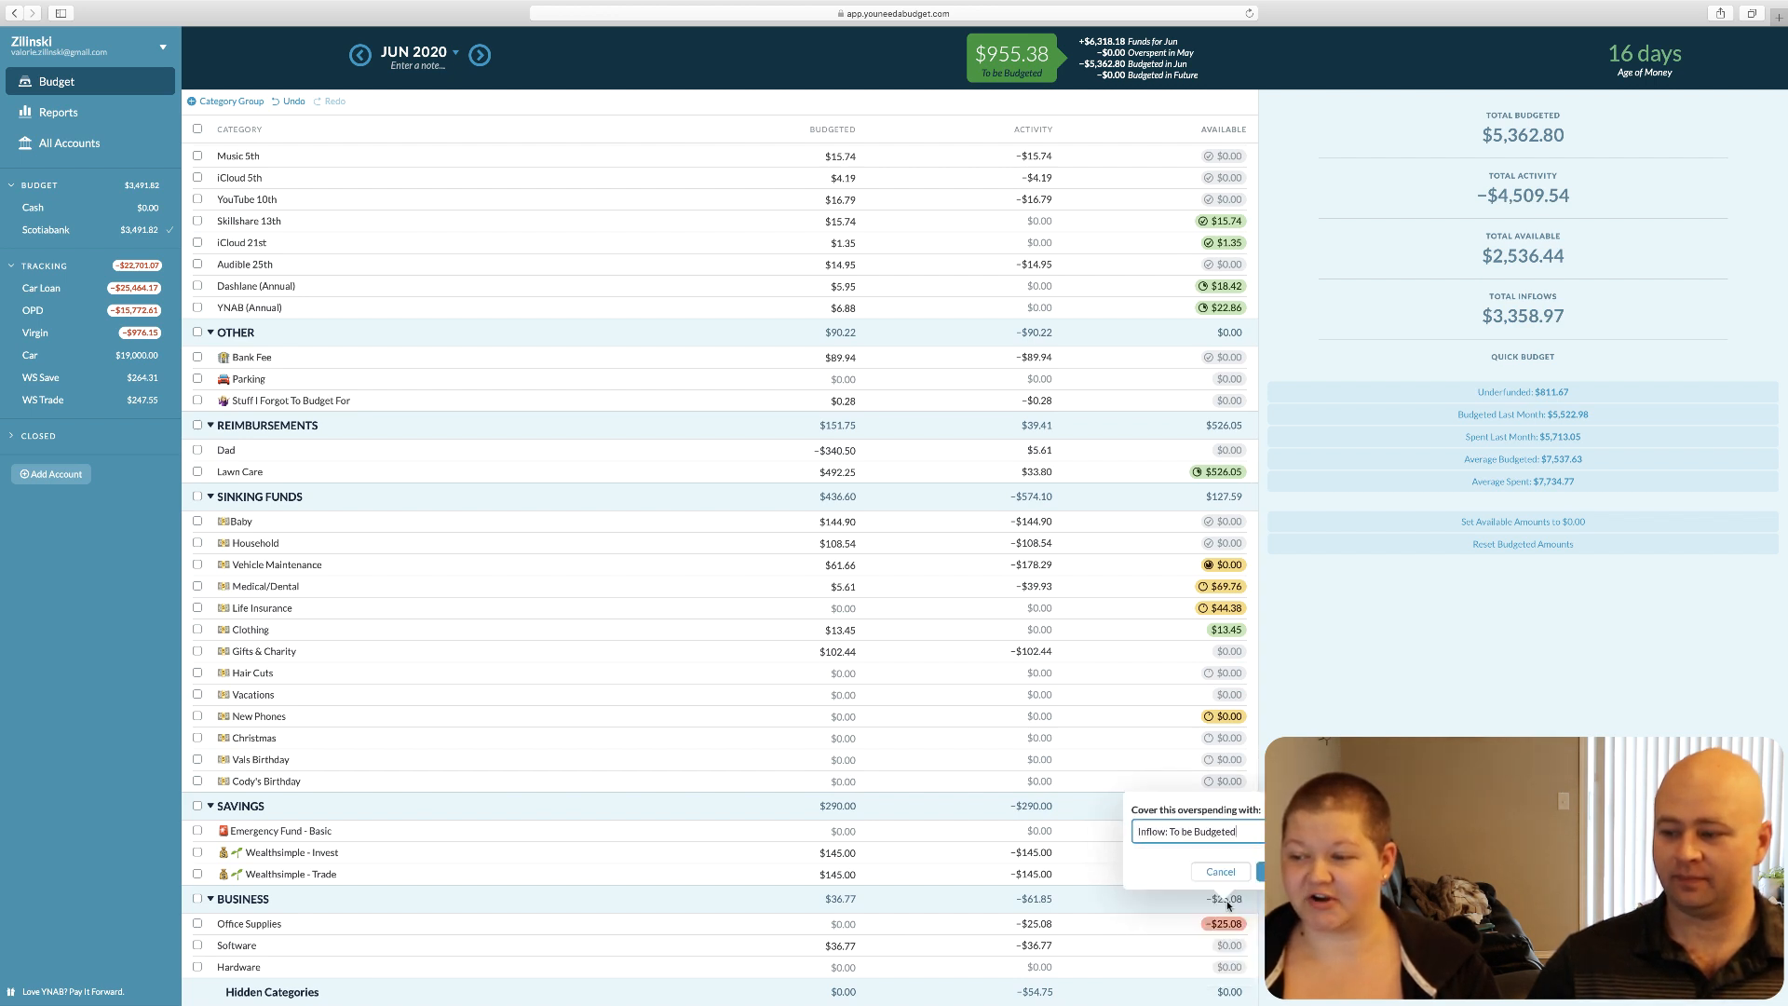
{"action": "key", "text": "Return"}
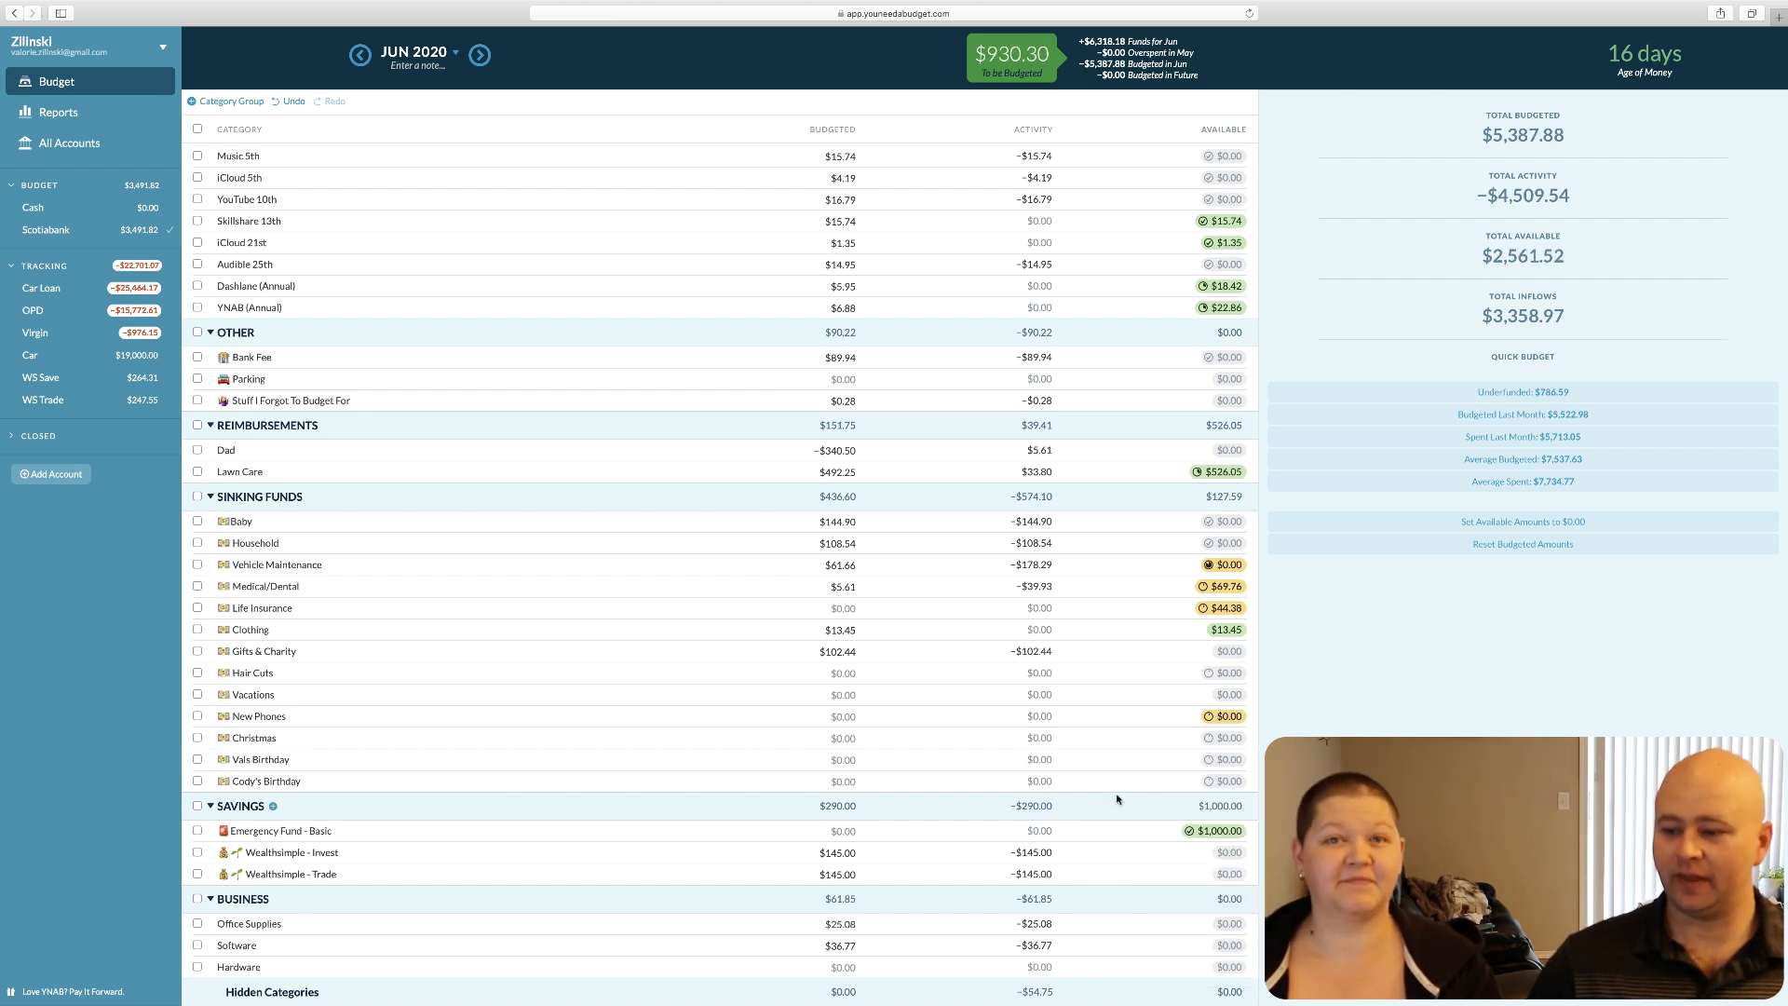
{"action": "scroll", "coordinate": [1080, 822], "scroll_direction": "down", "scroll_amount": 1}
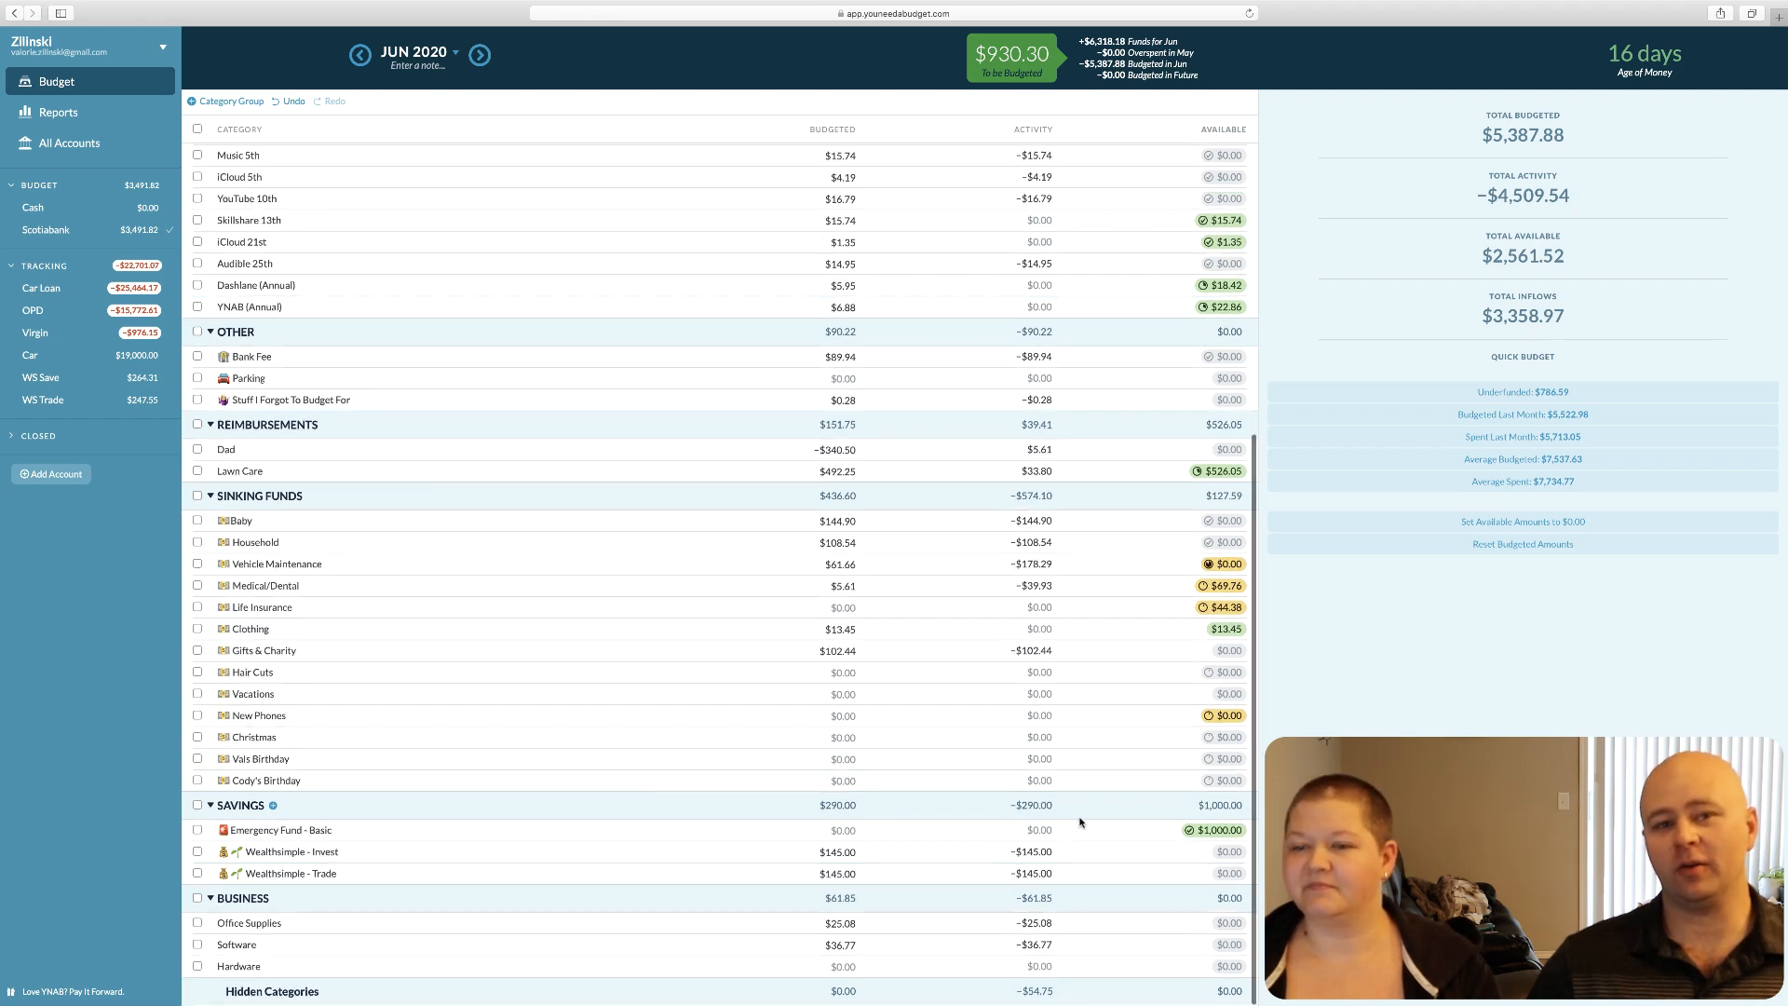
{"action": "scroll", "coordinate": [1080, 822], "scroll_direction": "up", "scroll_amount": 1}
{"action": "scroll", "coordinate": [1080, 822], "scroll_direction": "up", "scroll_amount": 1}
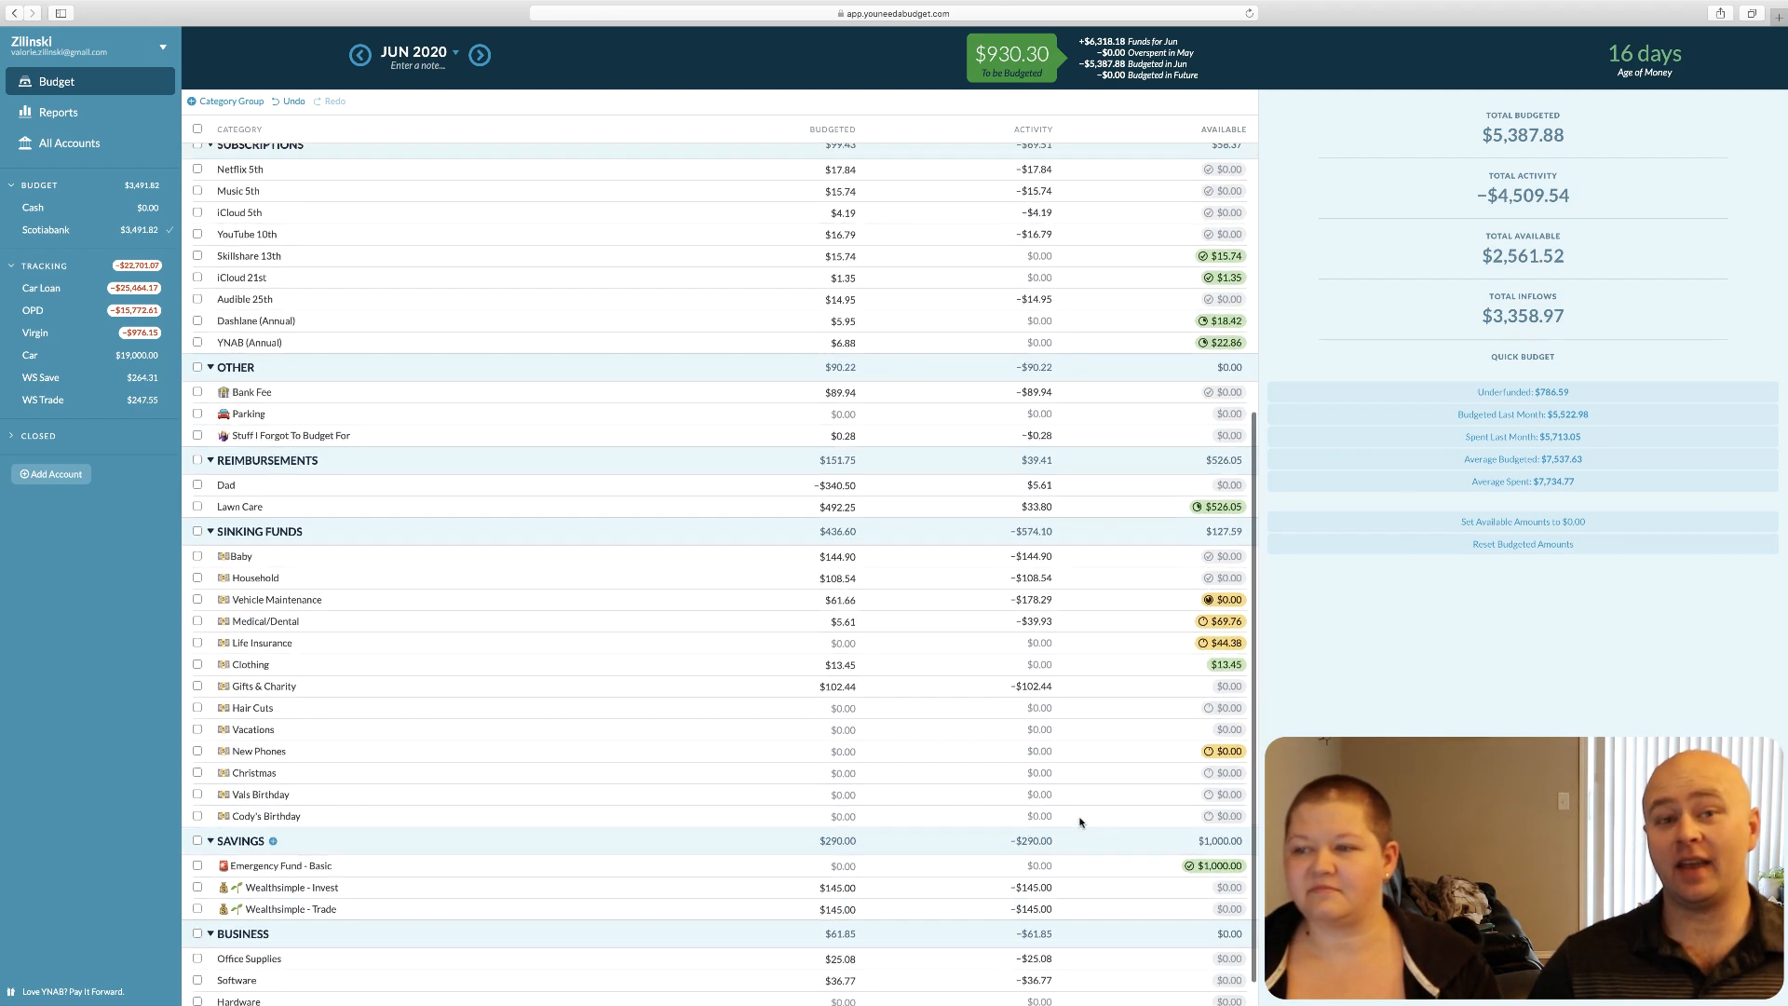
{"action": "scroll", "coordinate": [1080, 822], "scroll_direction": "up", "scroll_amount": 2}
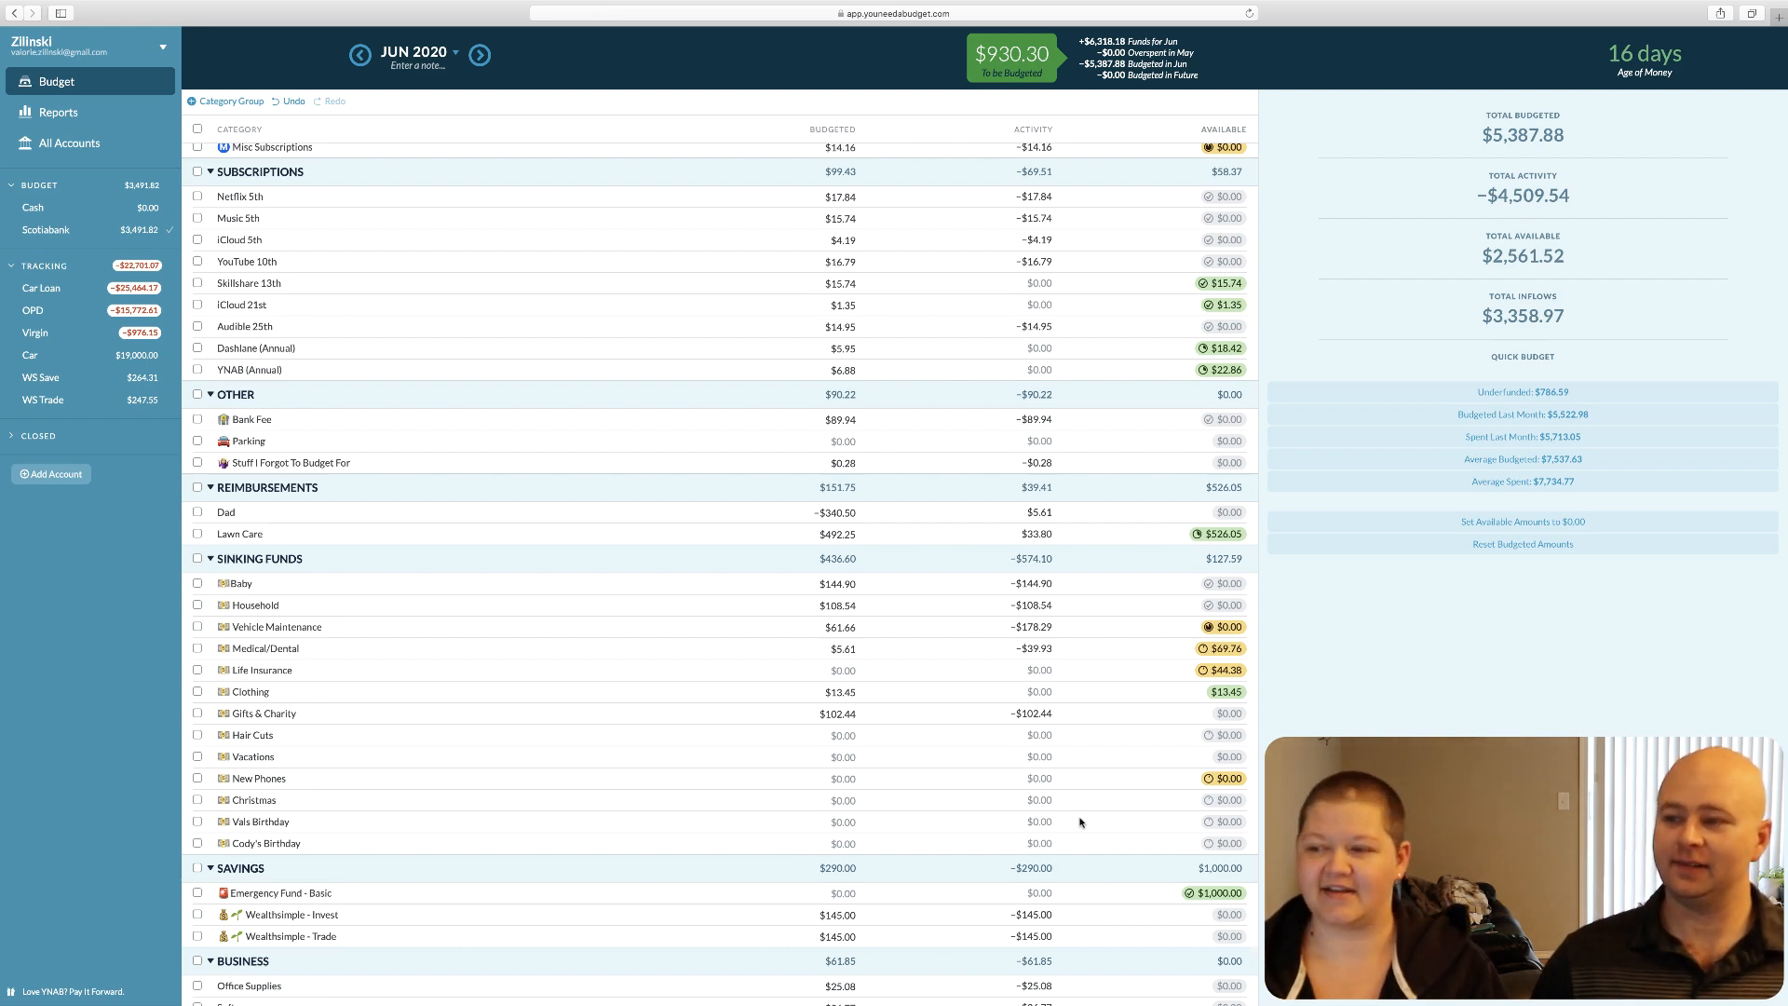
{"action": "scroll", "coordinate": [1080, 801], "scroll_direction": "down", "scroll_amount": 2}
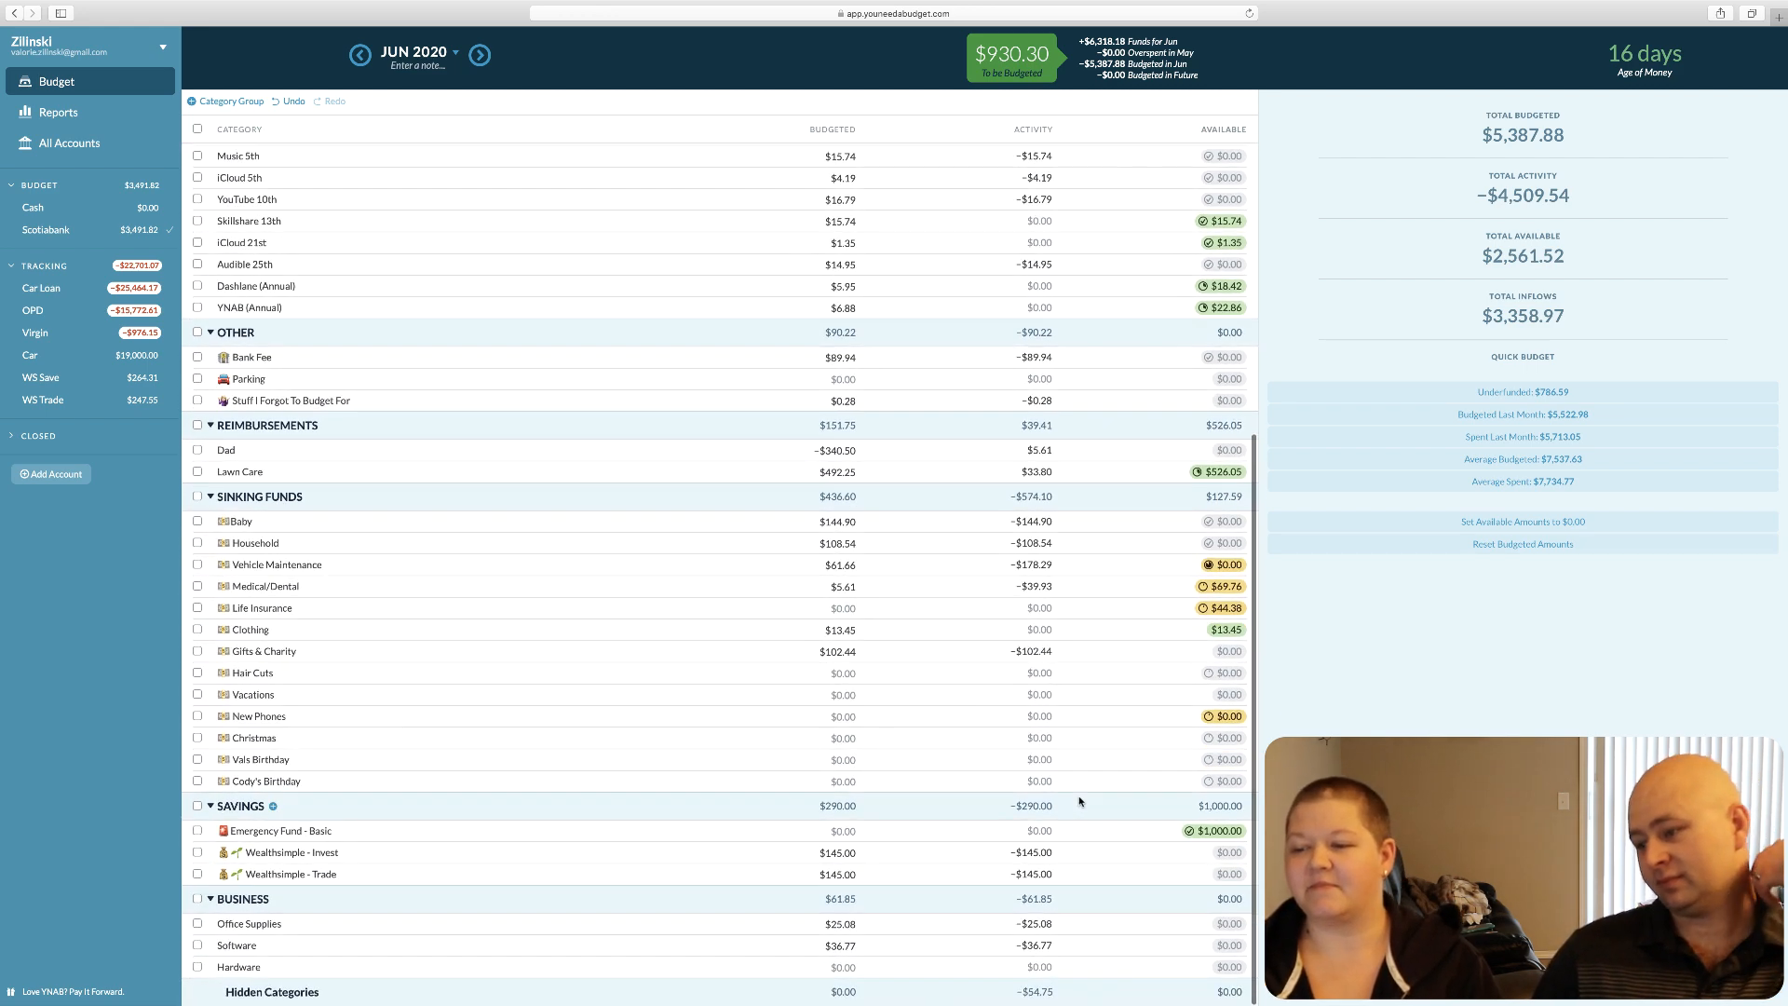
{"action": "left_click", "coordinate": [853, 922]}
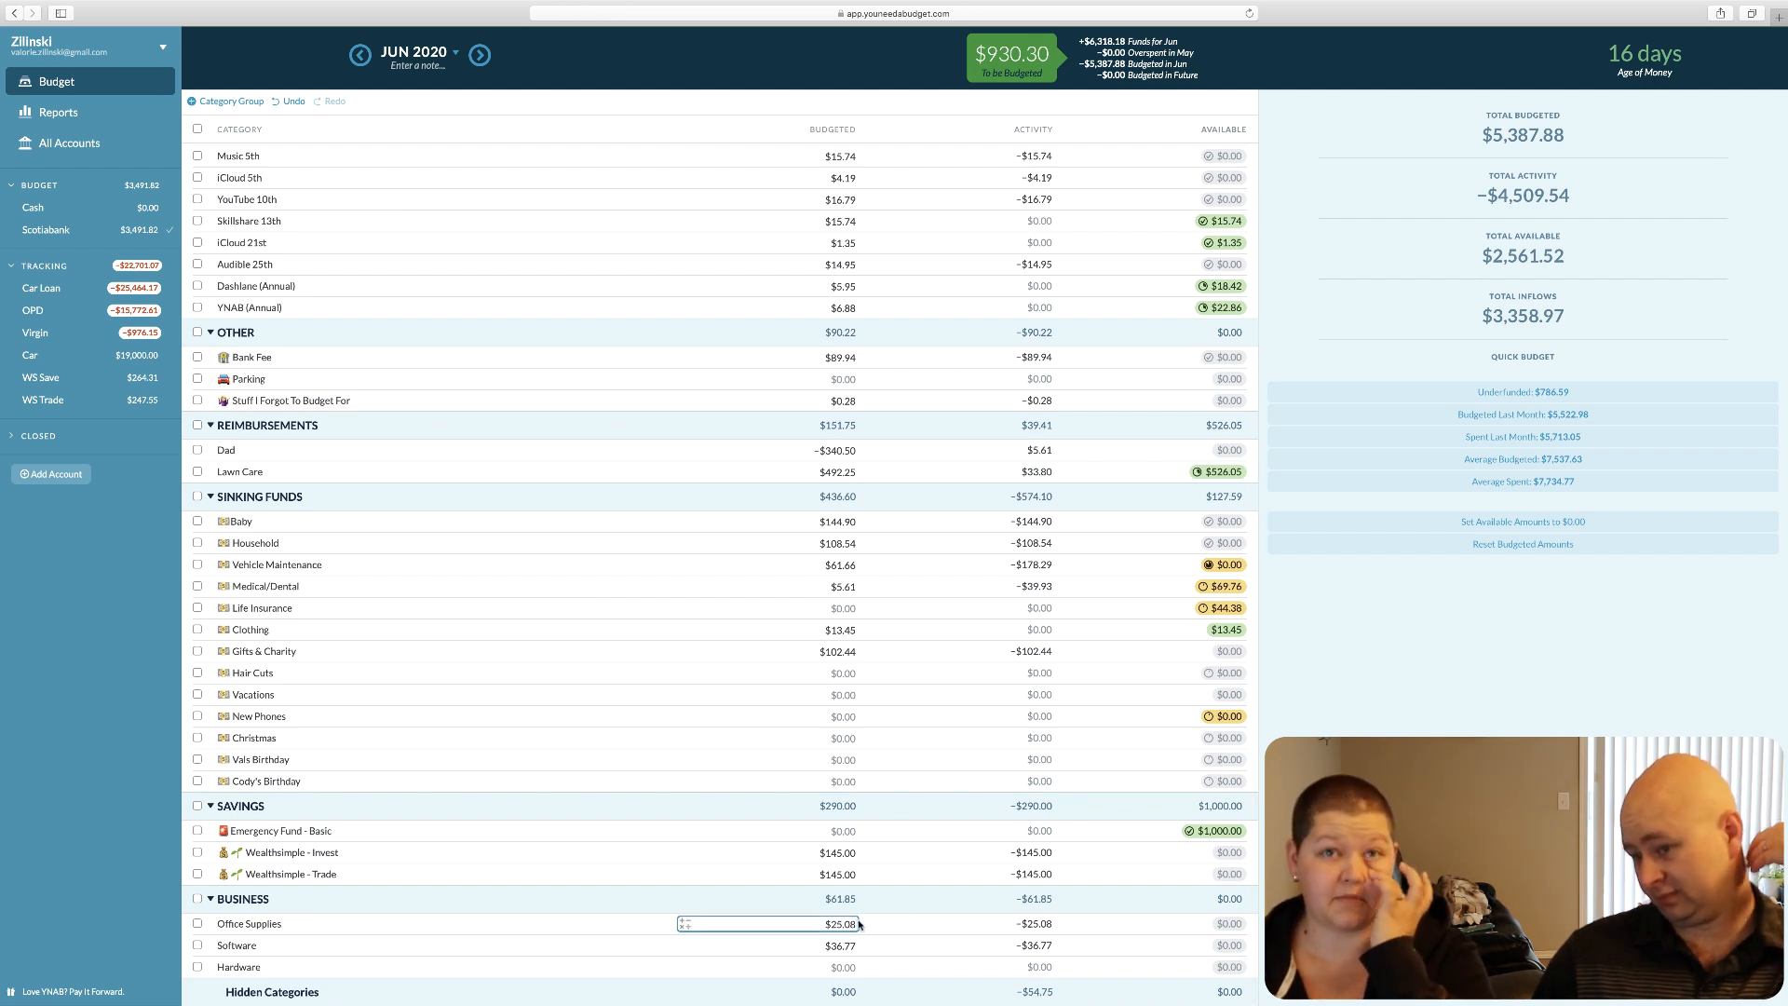
Add $50 to the June budgeted amount of the Groceries category
{"action": "scroll", "coordinate": [966, 818], "scroll_direction": "up", "scroll_amount": 12}
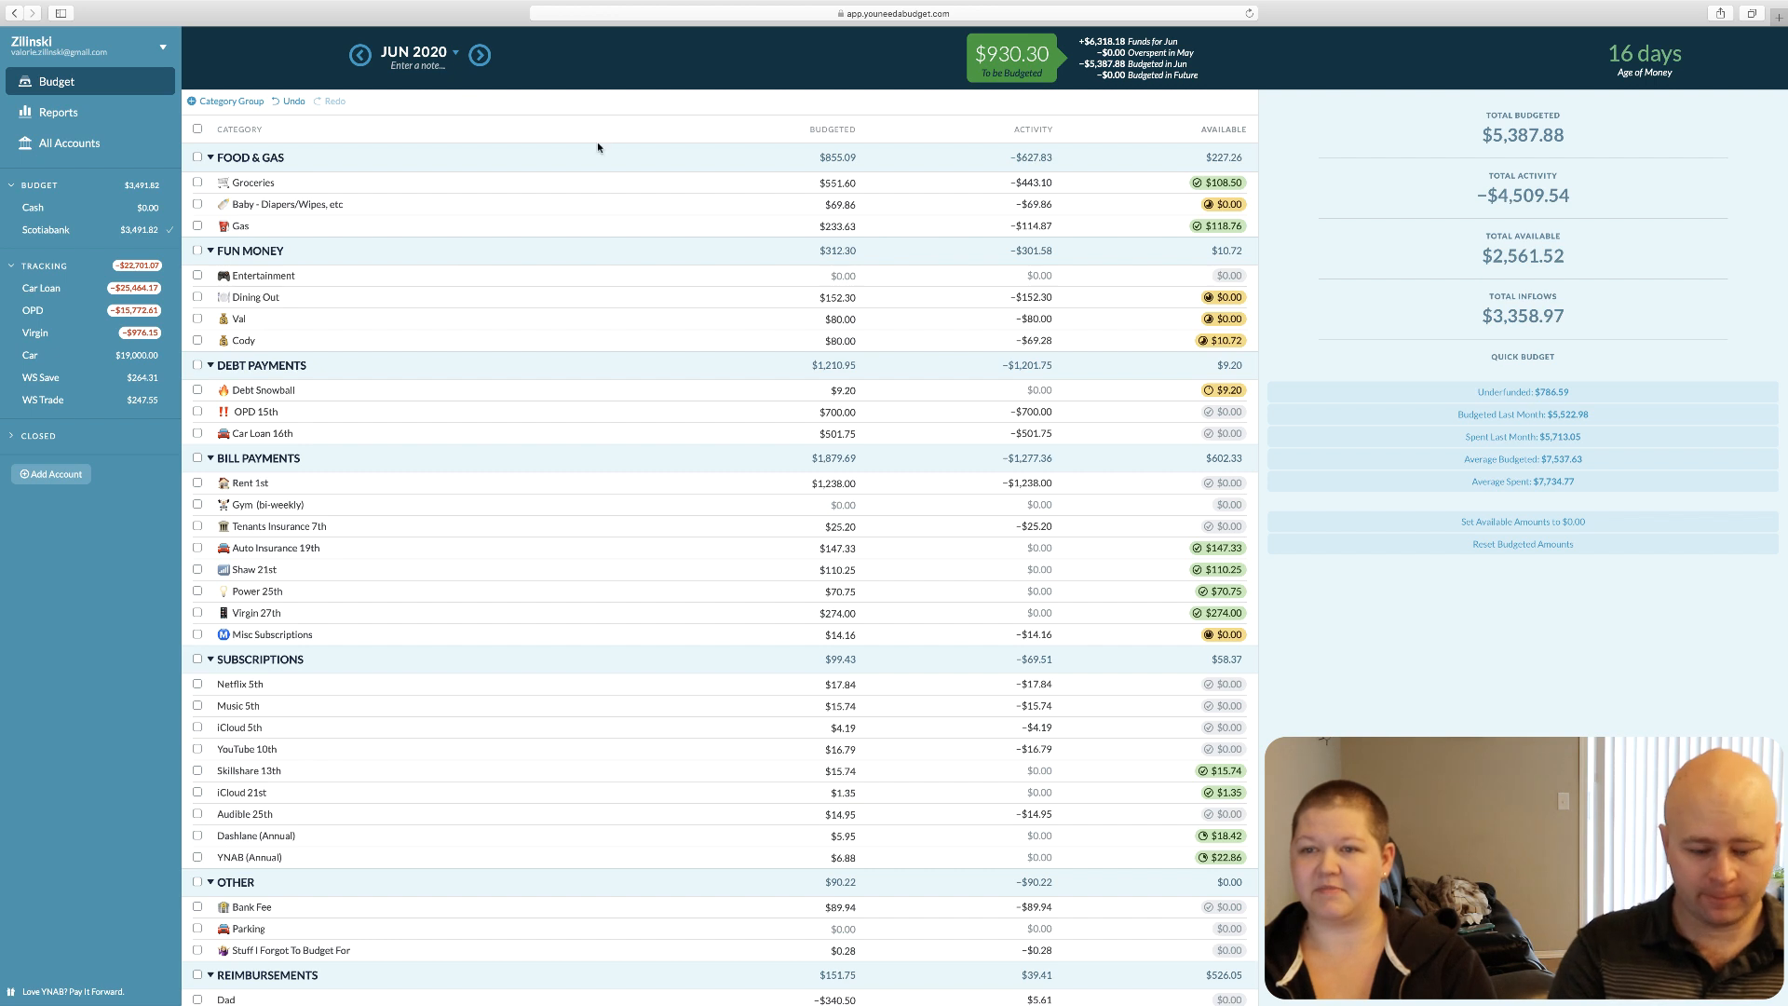
{"action": "left_click", "coordinate": [843, 184]}
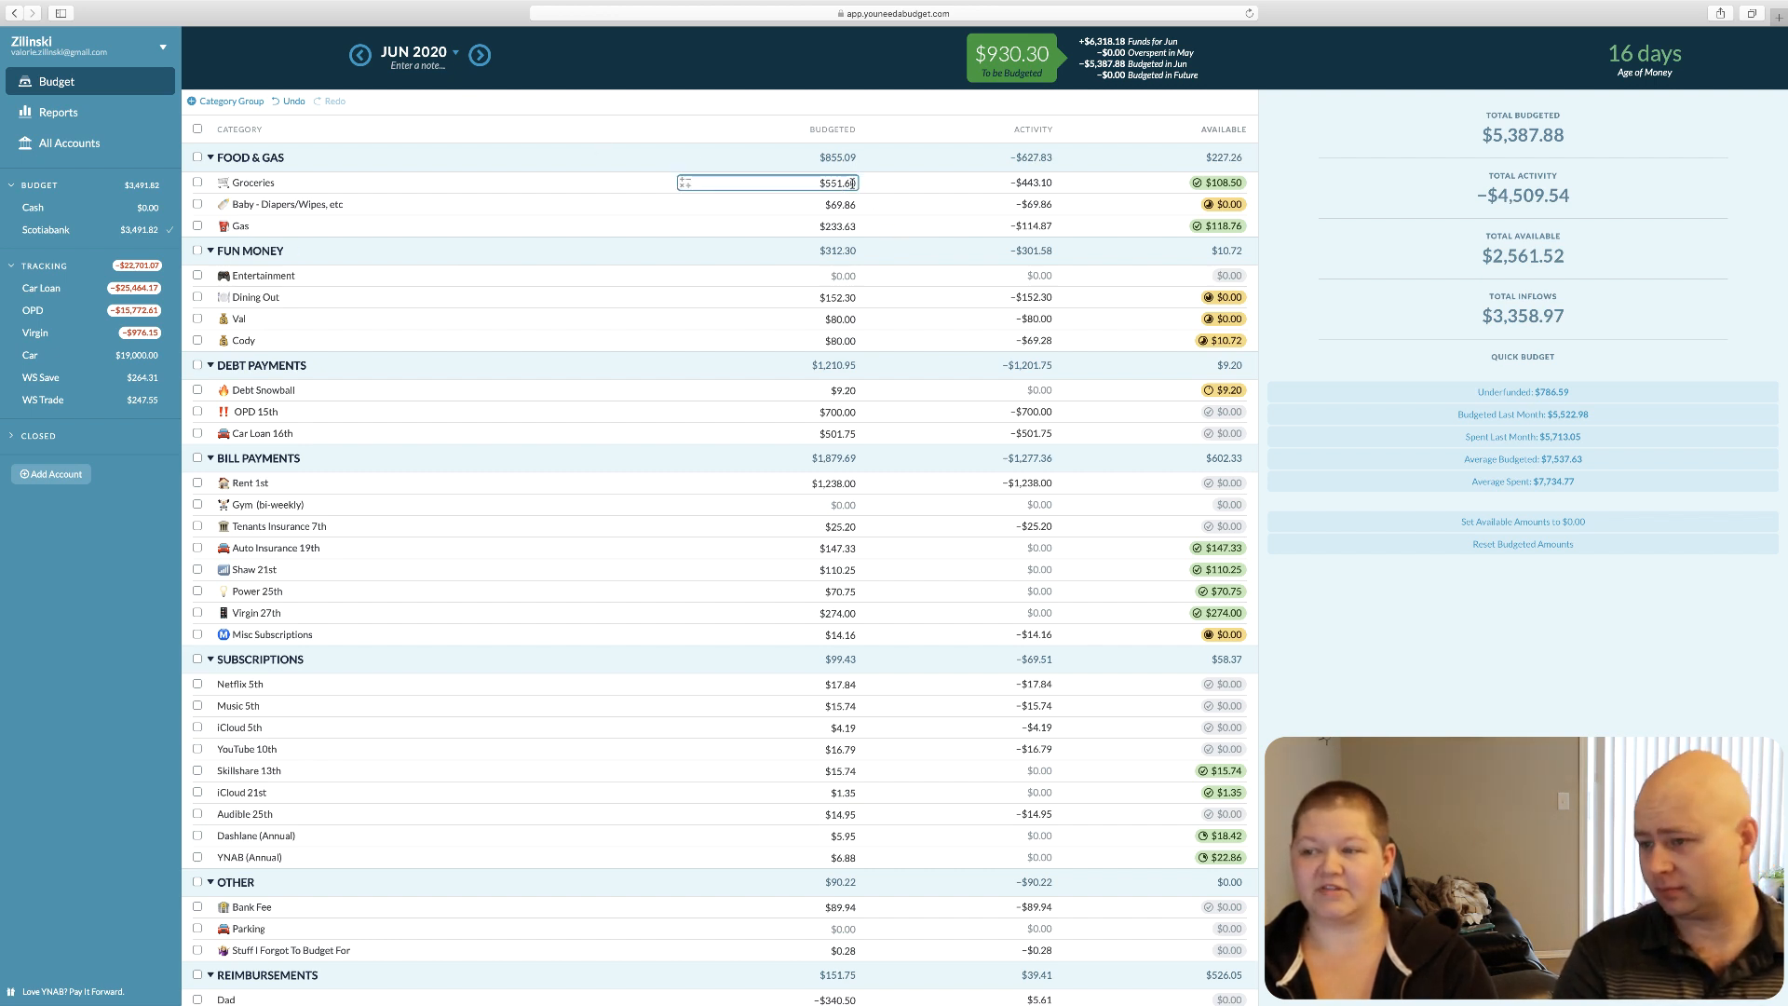
{"action": "left_click", "coordinate": [698, 528]}
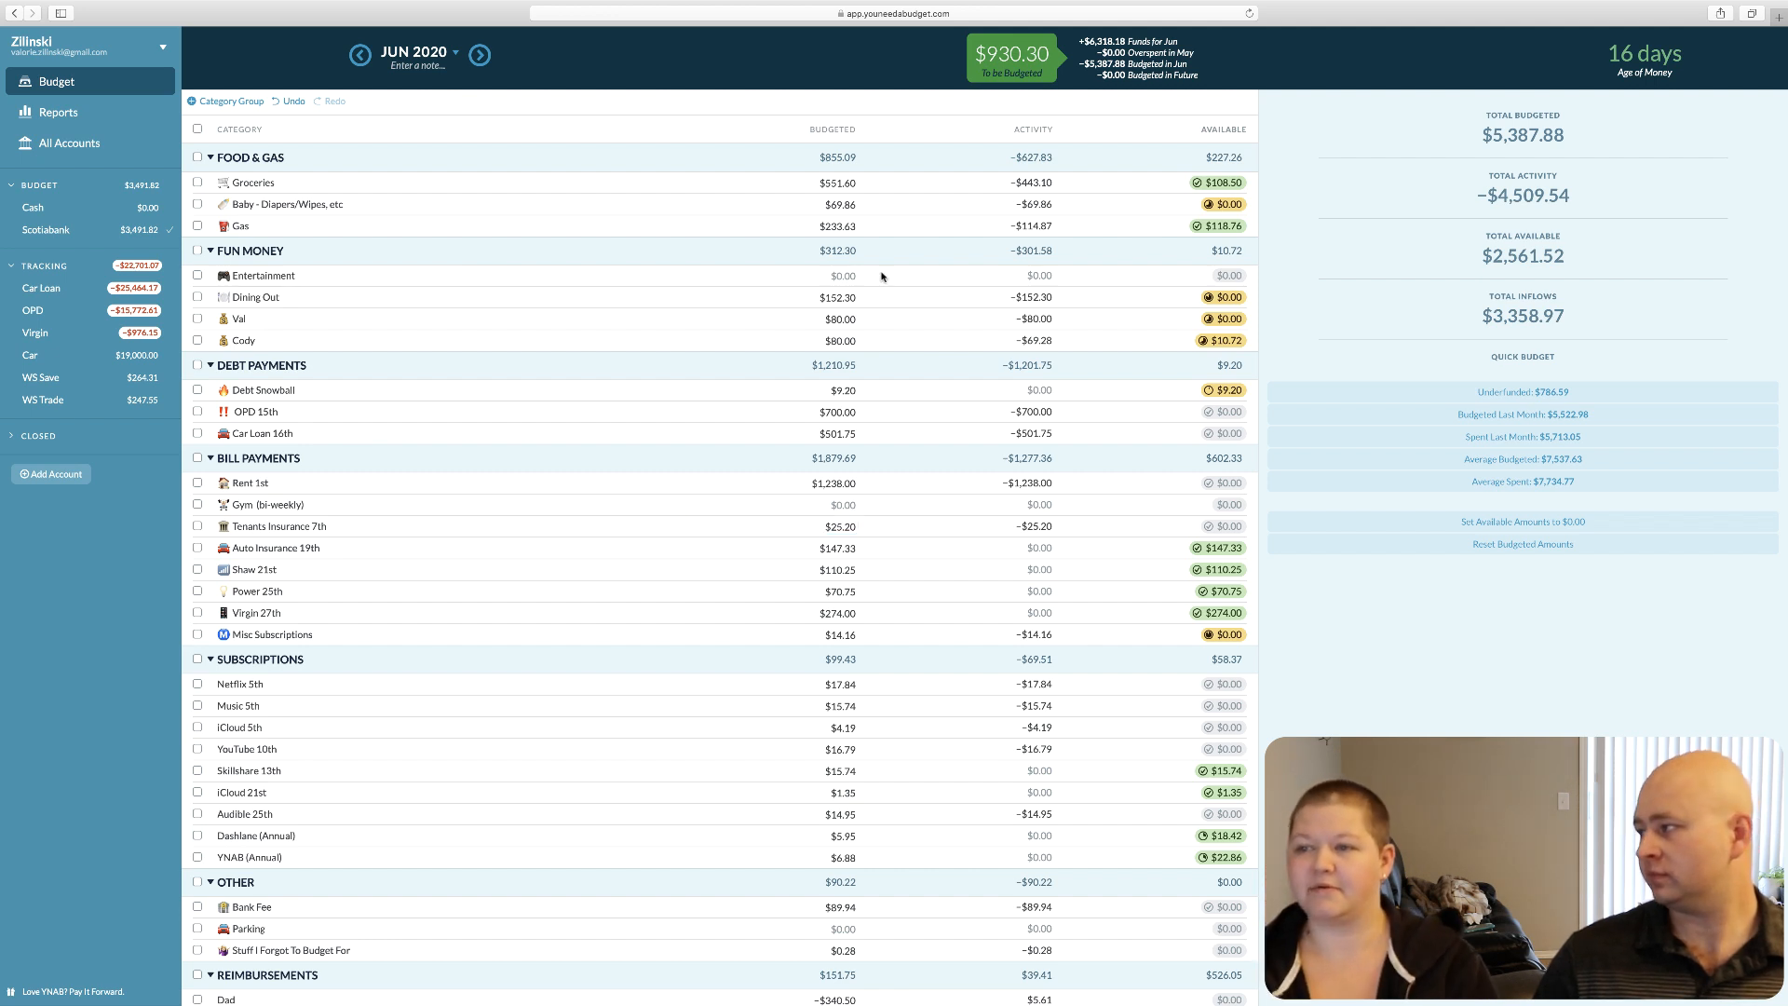
{"action": "left_click", "coordinate": [857, 184]}
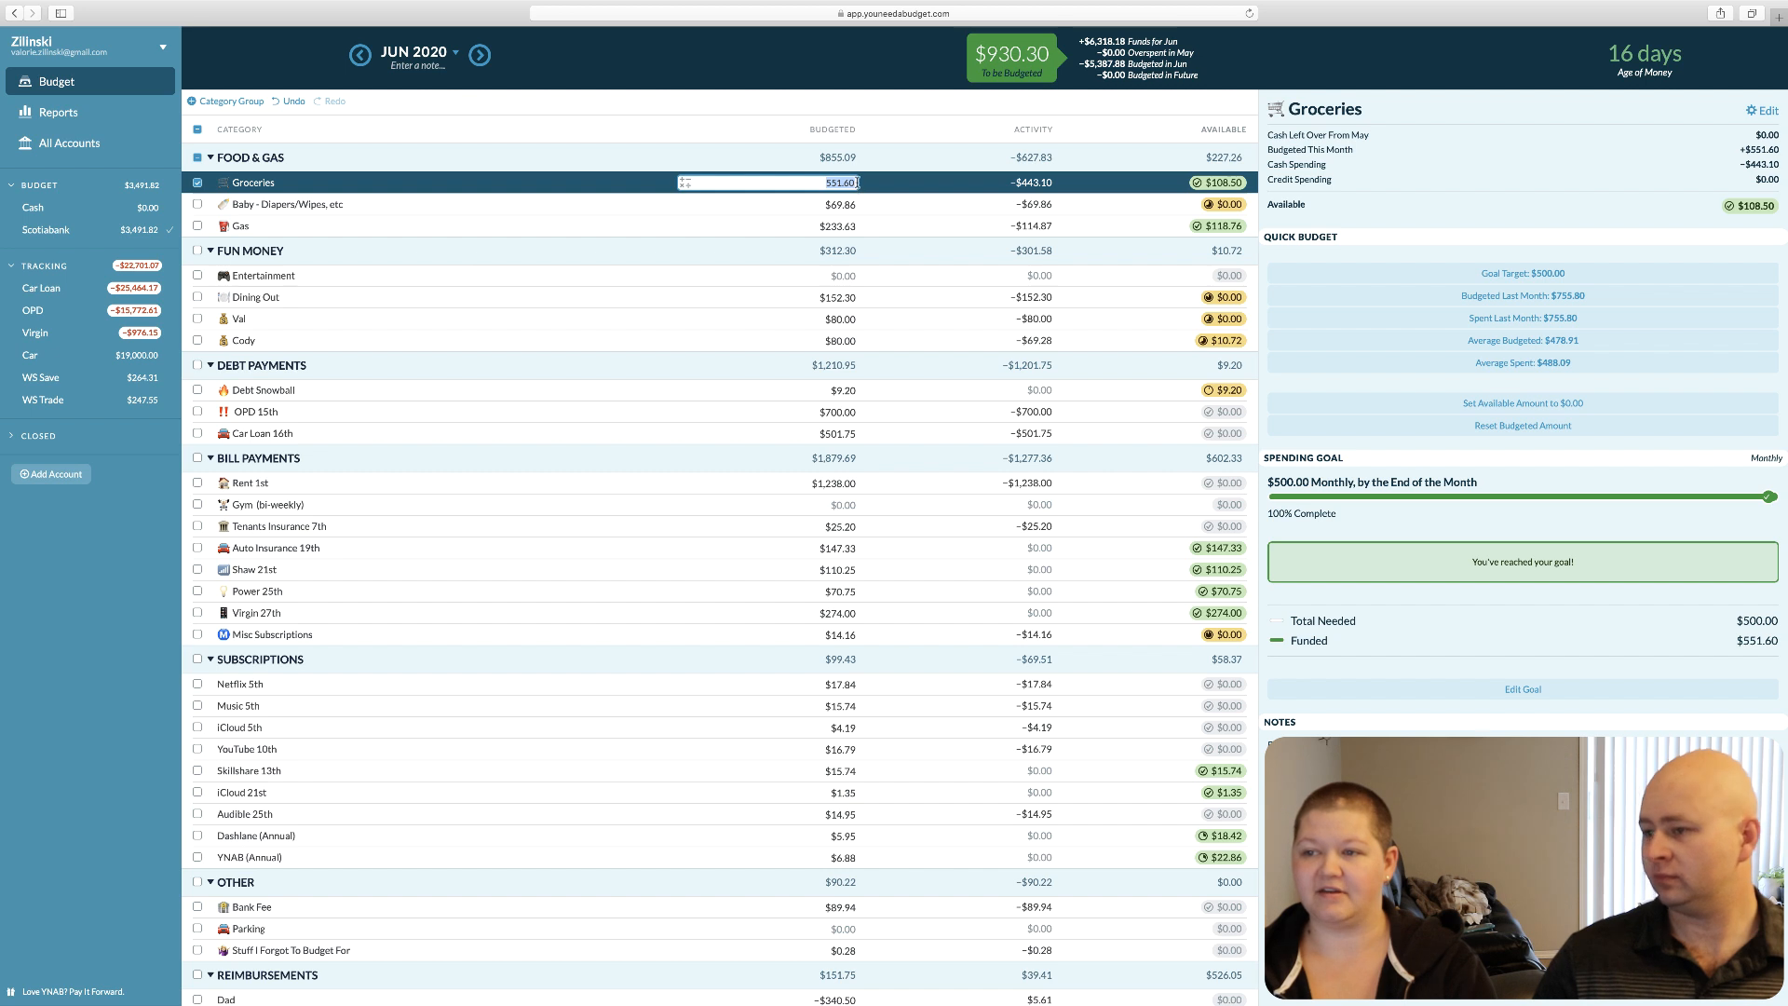
{"action": "left_click", "coordinate": [854, 183]}
{"action": "type", "text": "+50"}
{"action": "key", "text": "Return"}
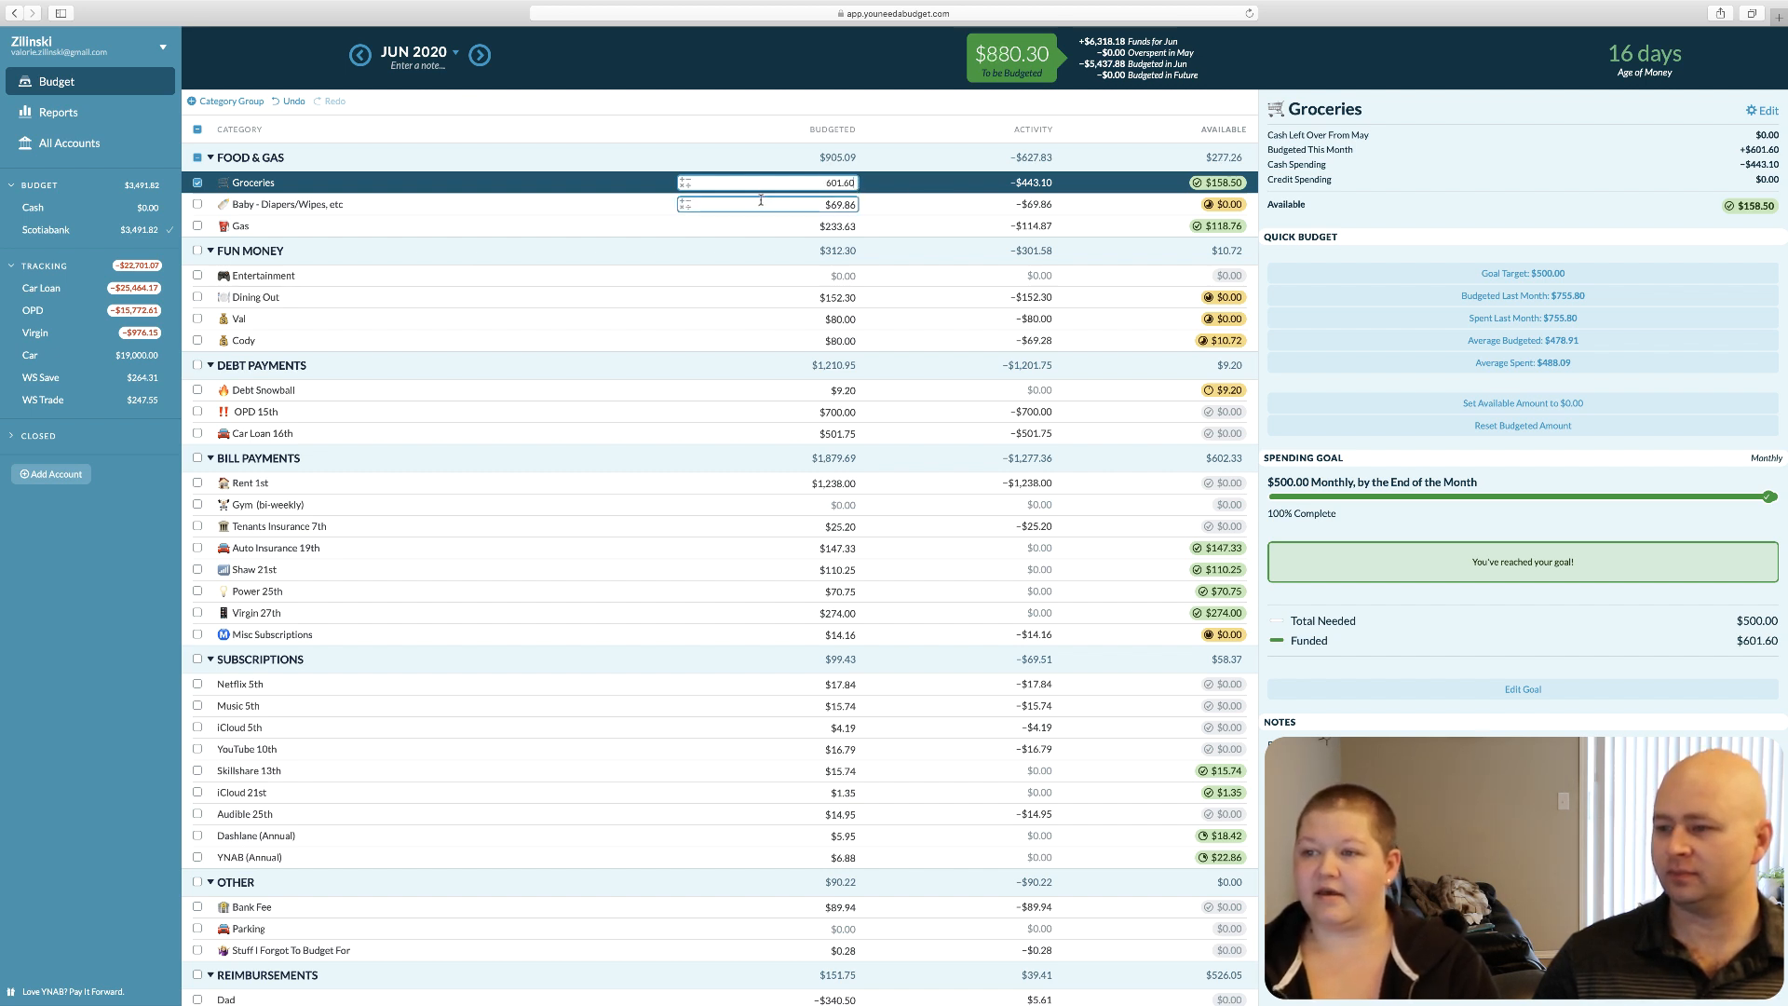
{"action": "left_click", "coordinate": [821, 225]}
{"action": "left_click", "coordinate": [855, 227]}
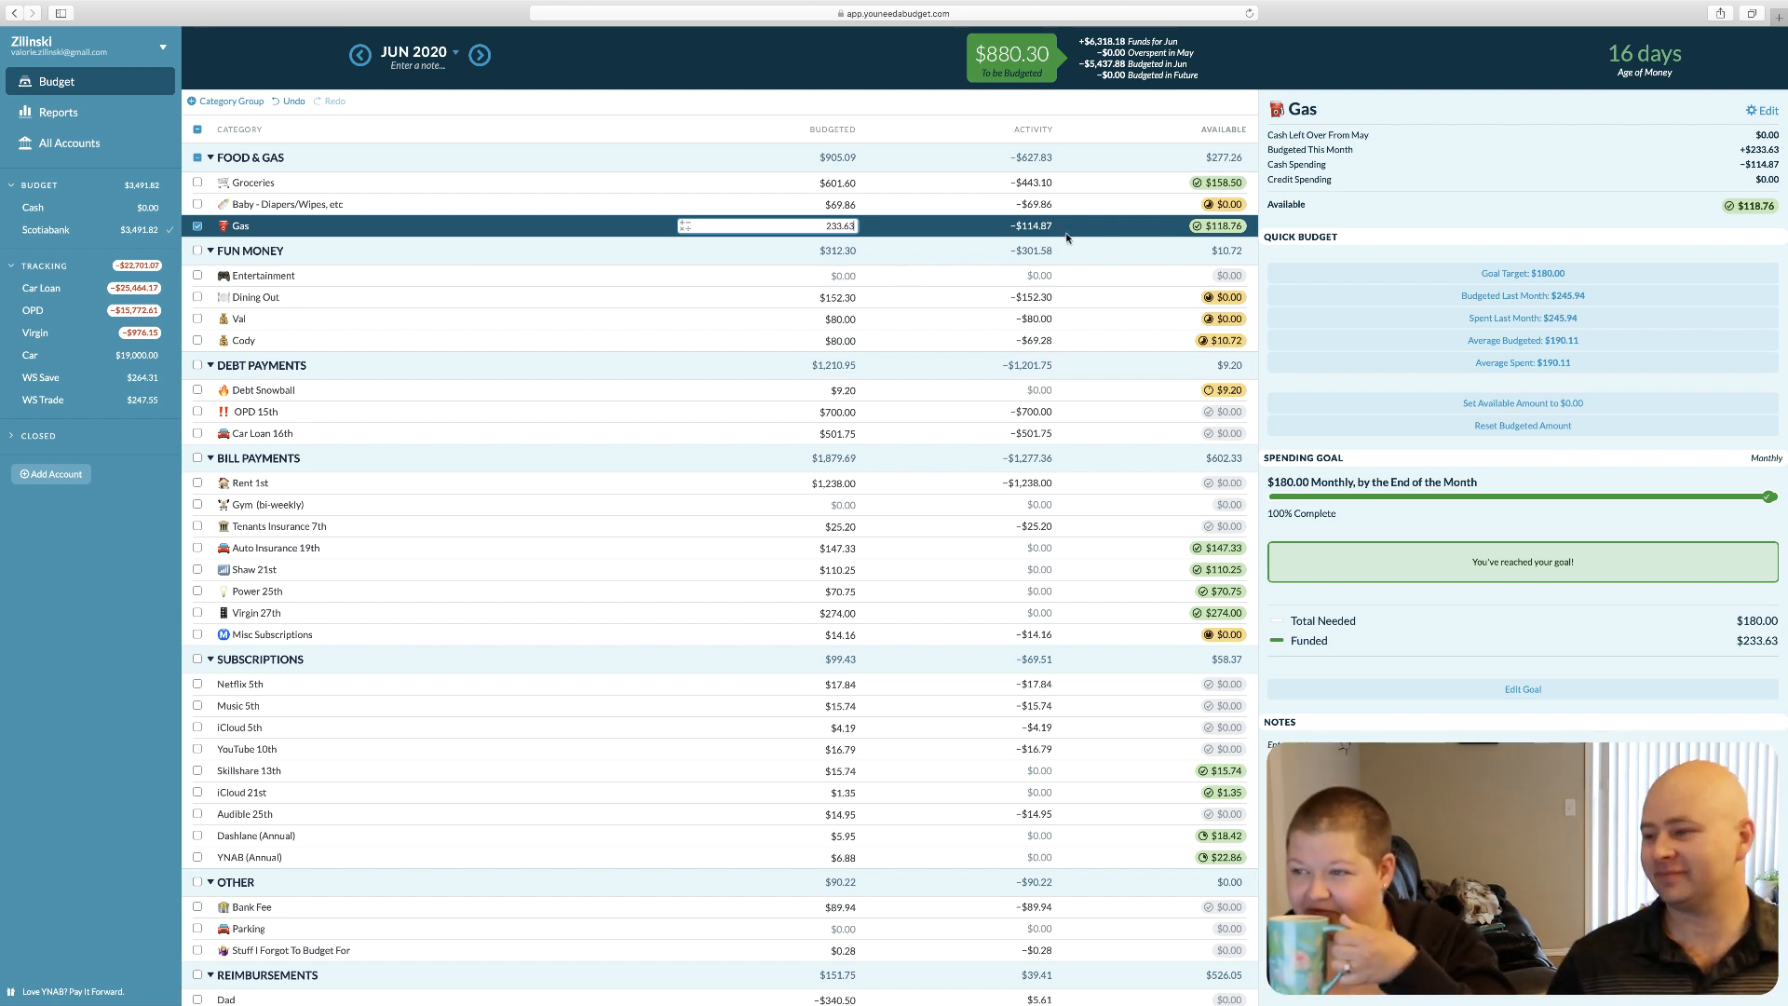
{"action": "type", "text": "+"}
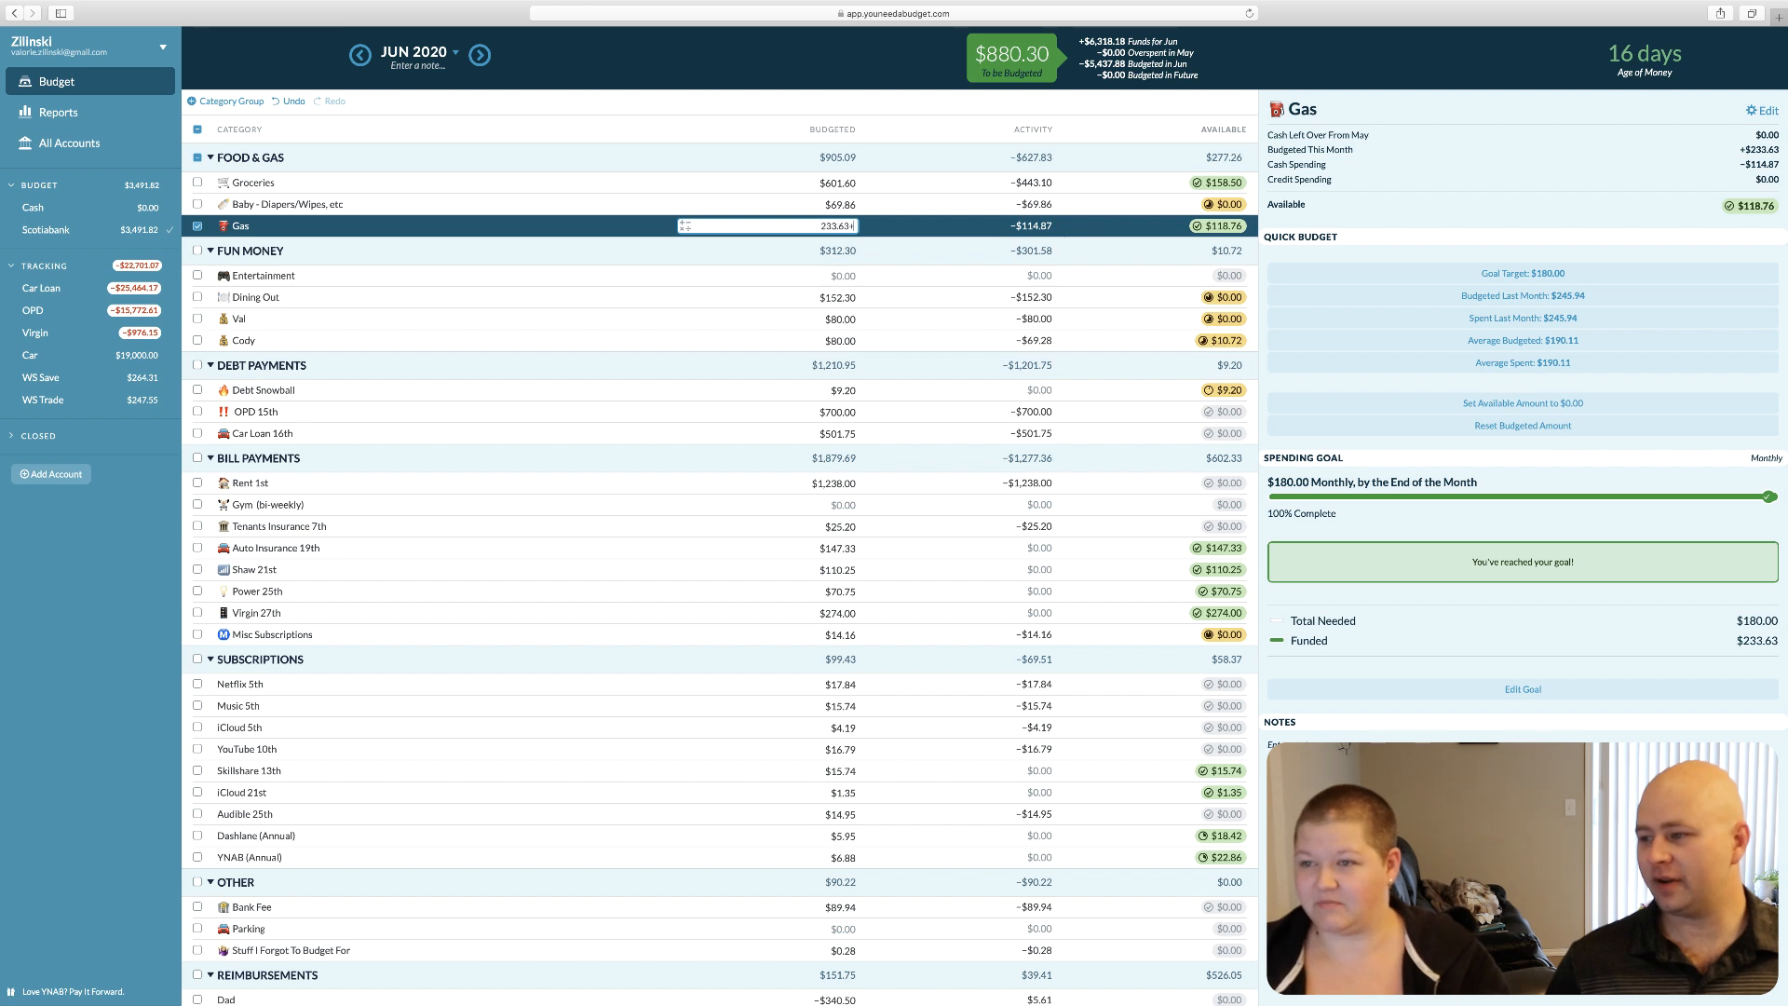
{"action": "key", "text": "BackSpace"}
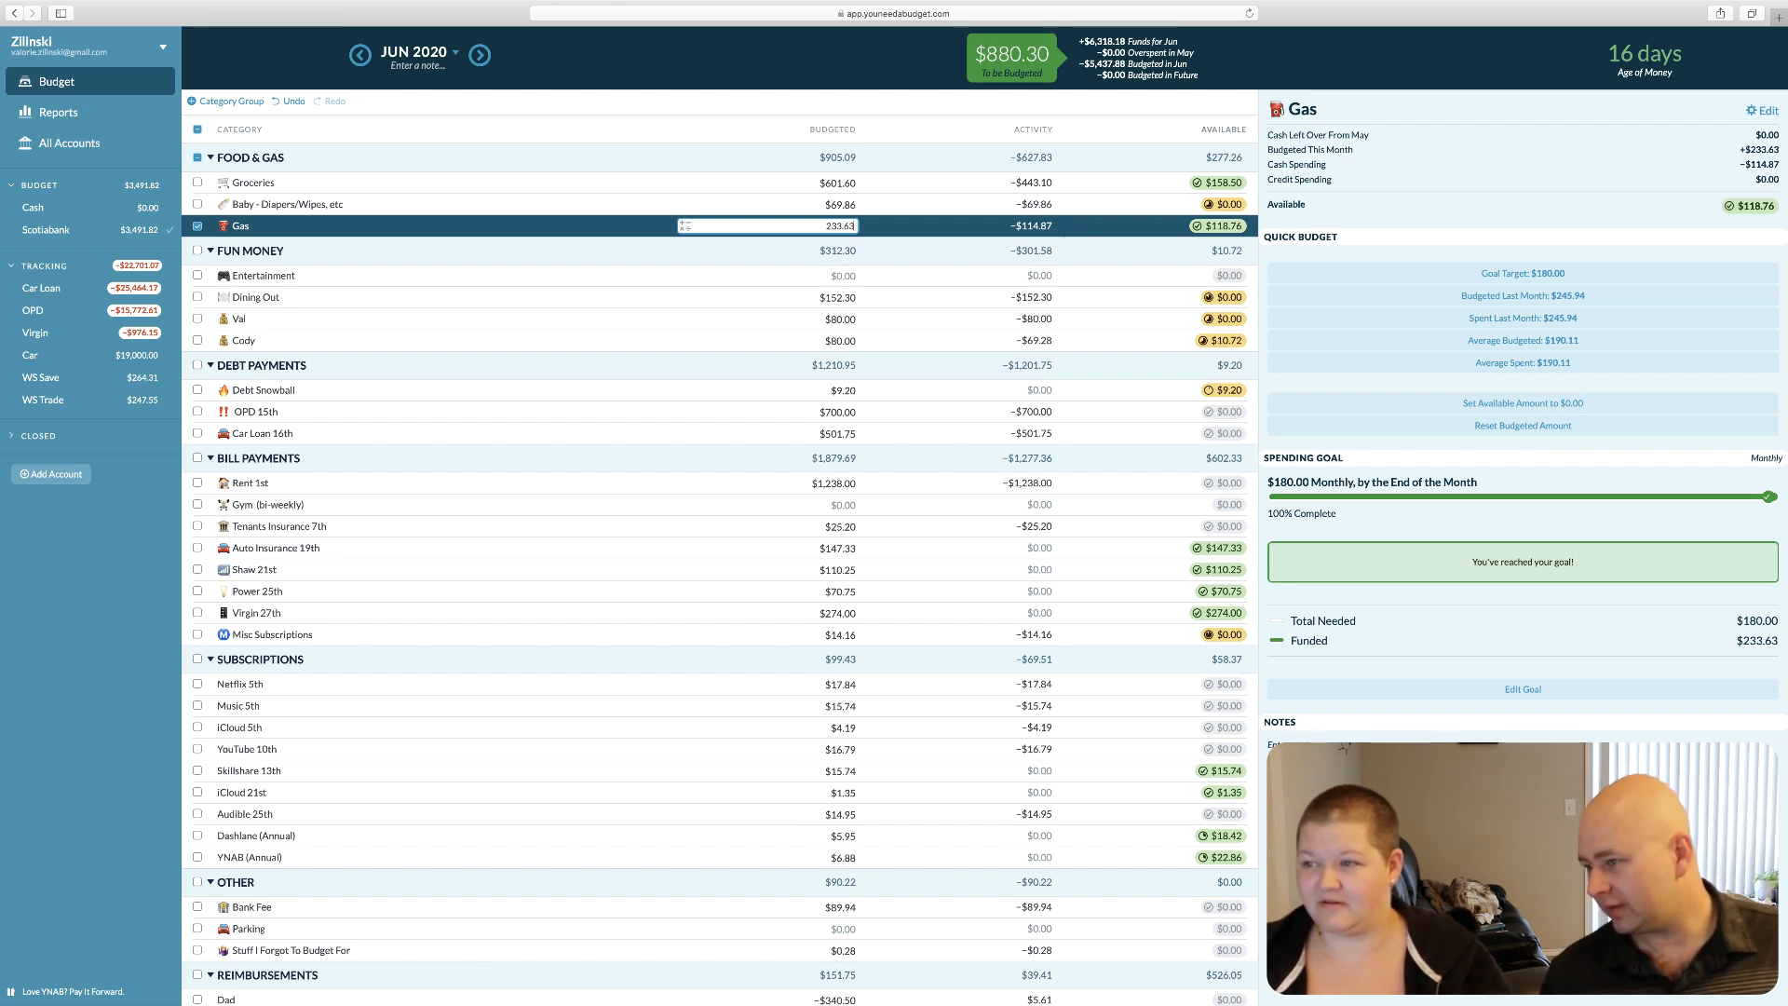
{"action": "key", "text": "Return"}
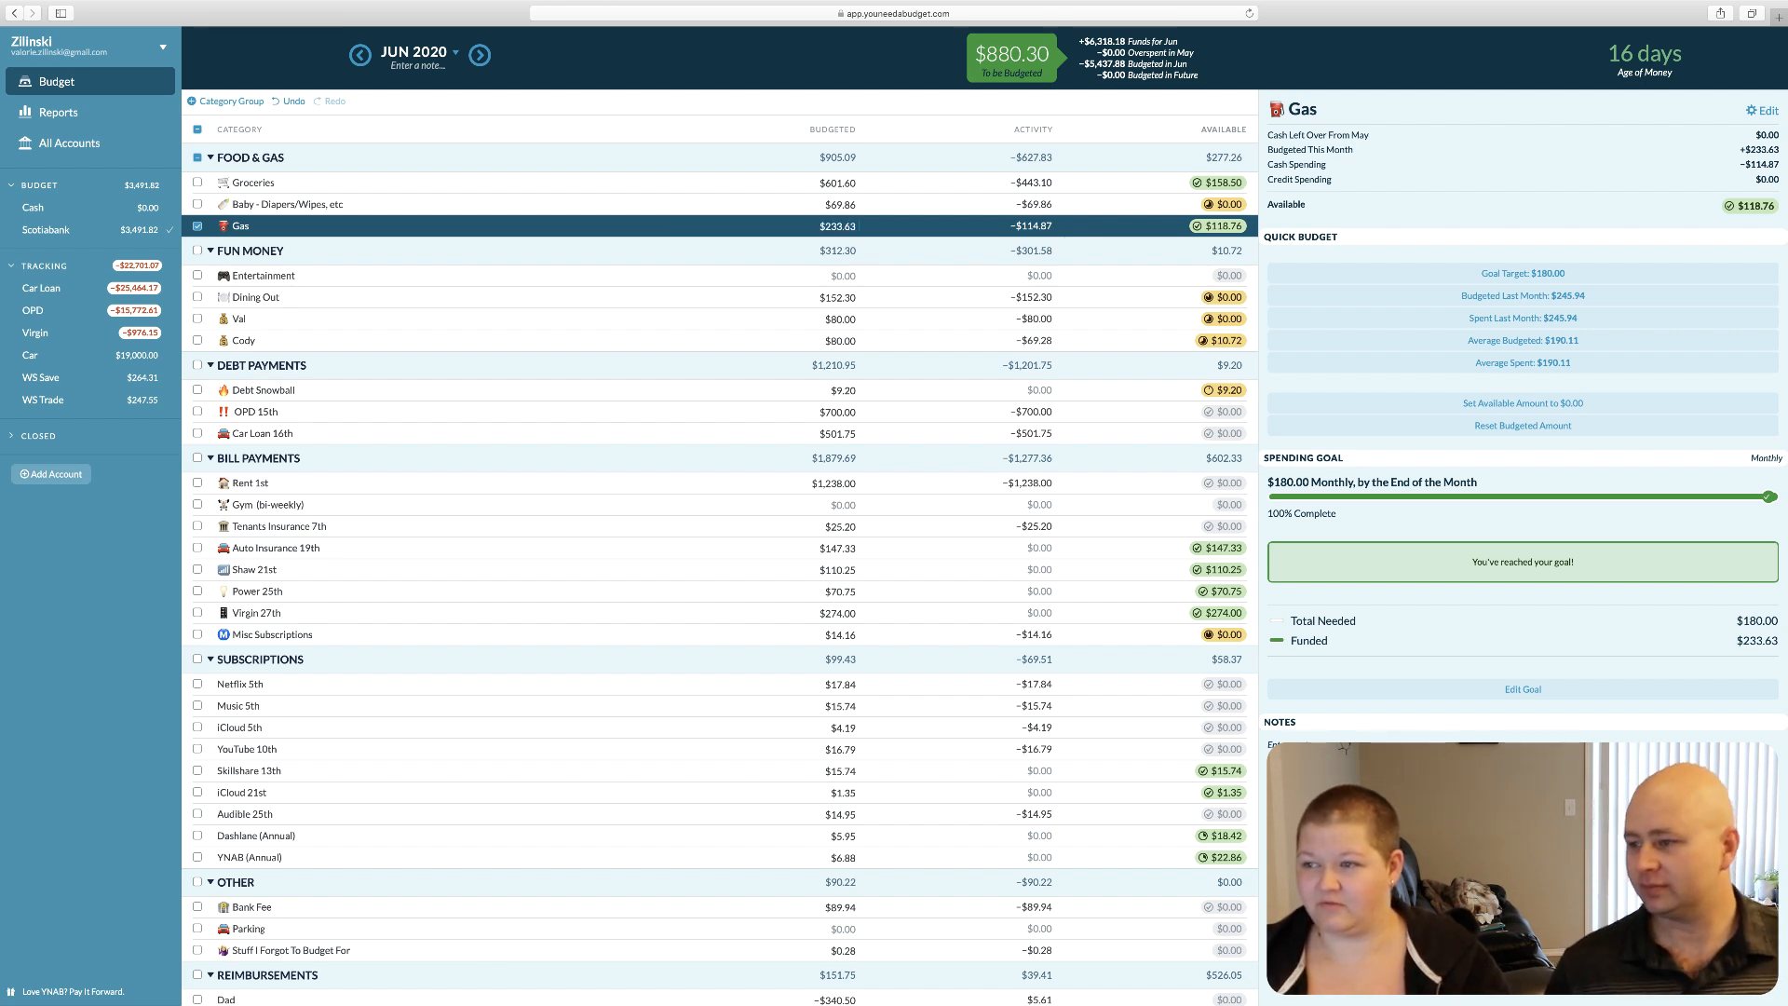
Add $31.24 to the June budgeted amount of the Gas category
{"action": "left_click", "coordinate": [847, 227]}
{"action": "type", "text": "+"}
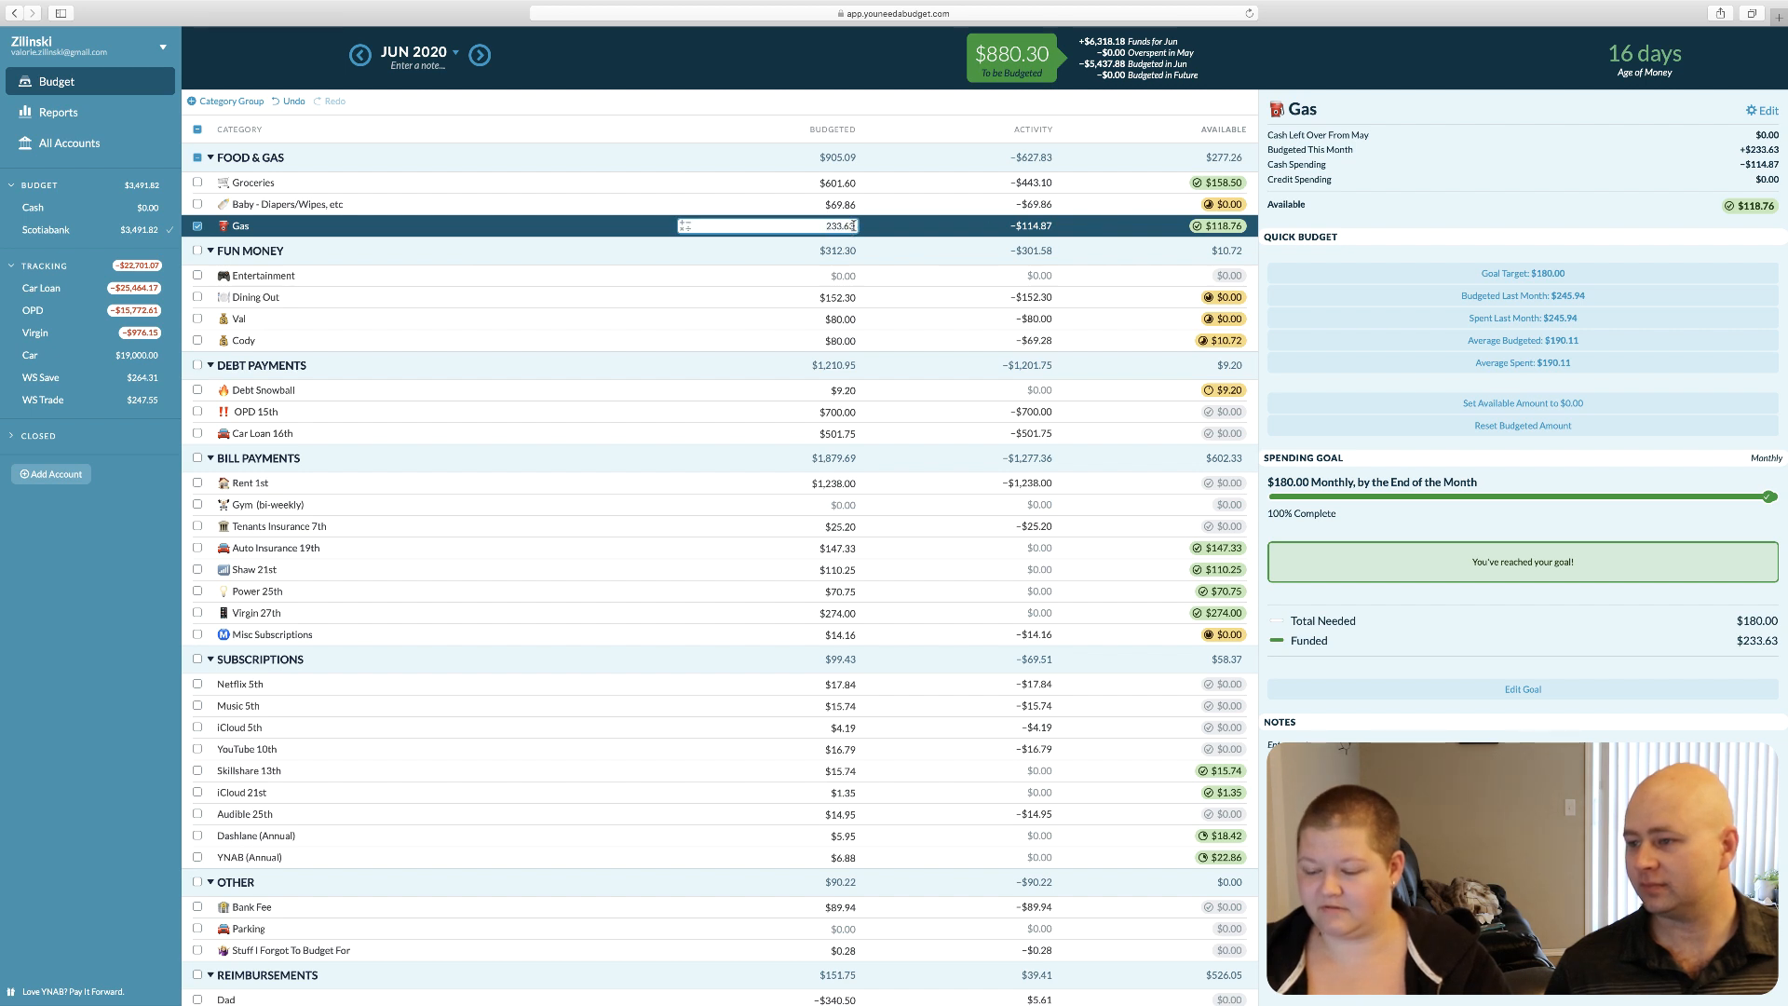
{"action": "type", "text": "31.24"}
{"action": "key", "text": "Return"}
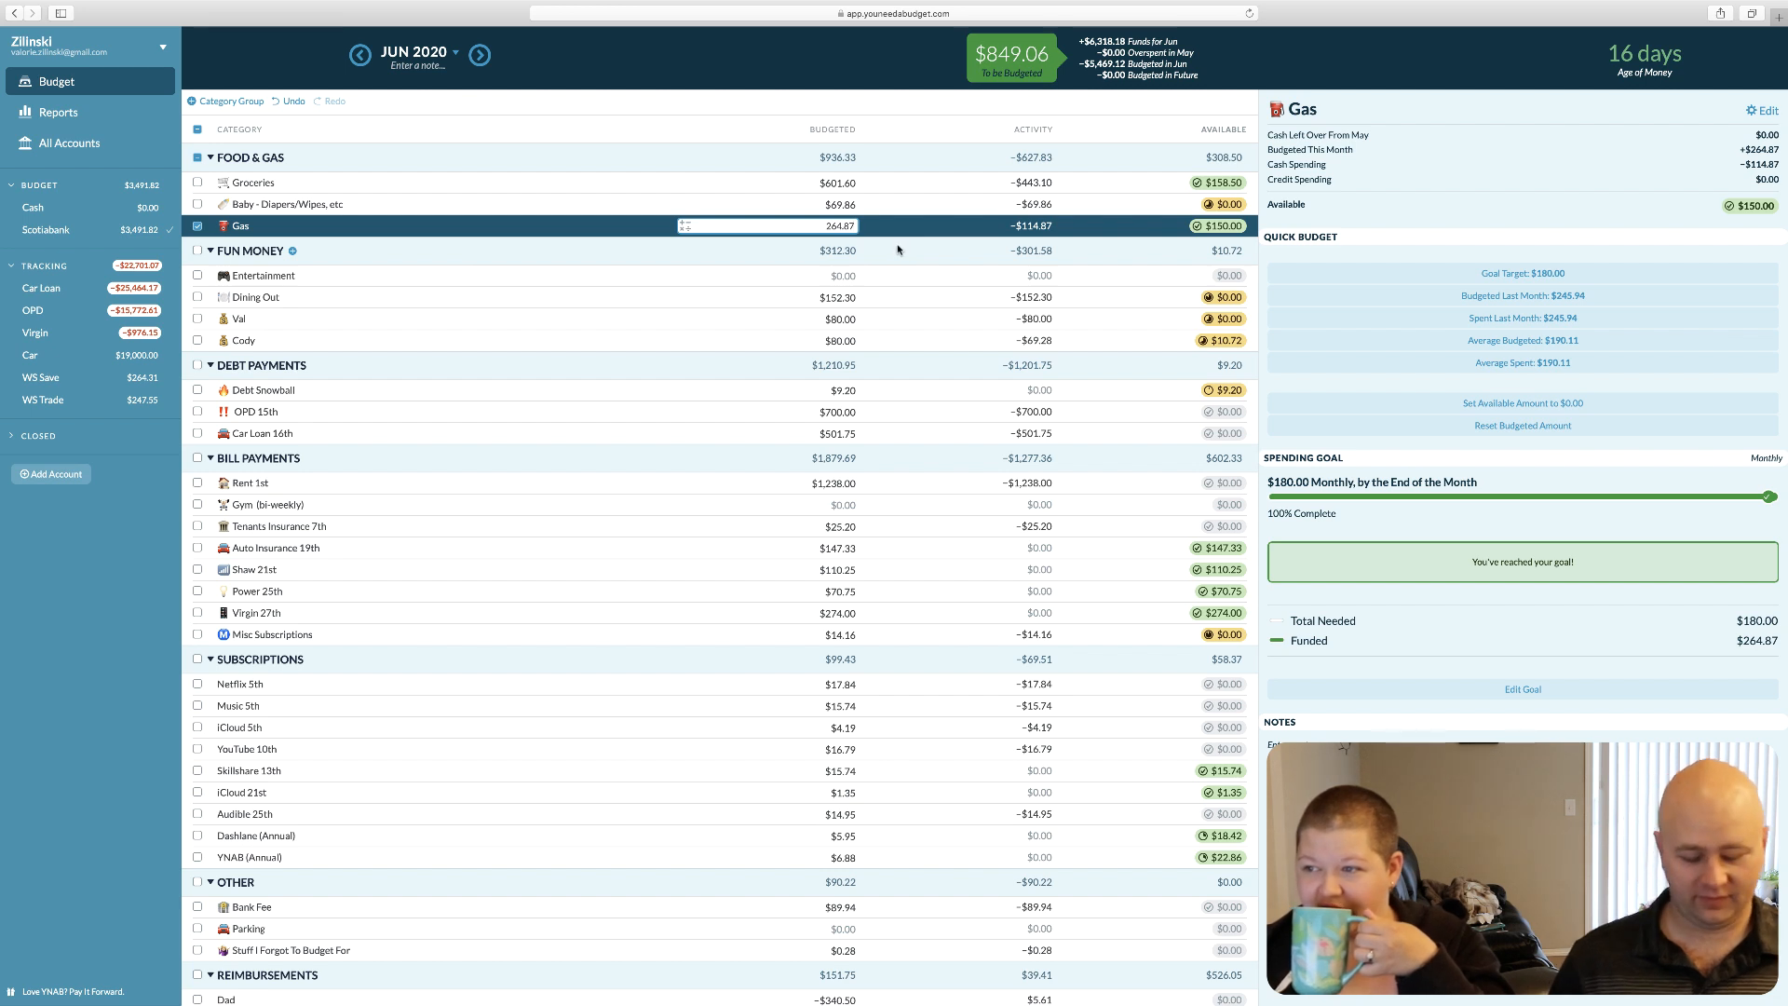
Add $40 to the budgeted amount of each of the two personal spending categories under Fun Money
{"action": "left_click", "coordinate": [834, 319]}
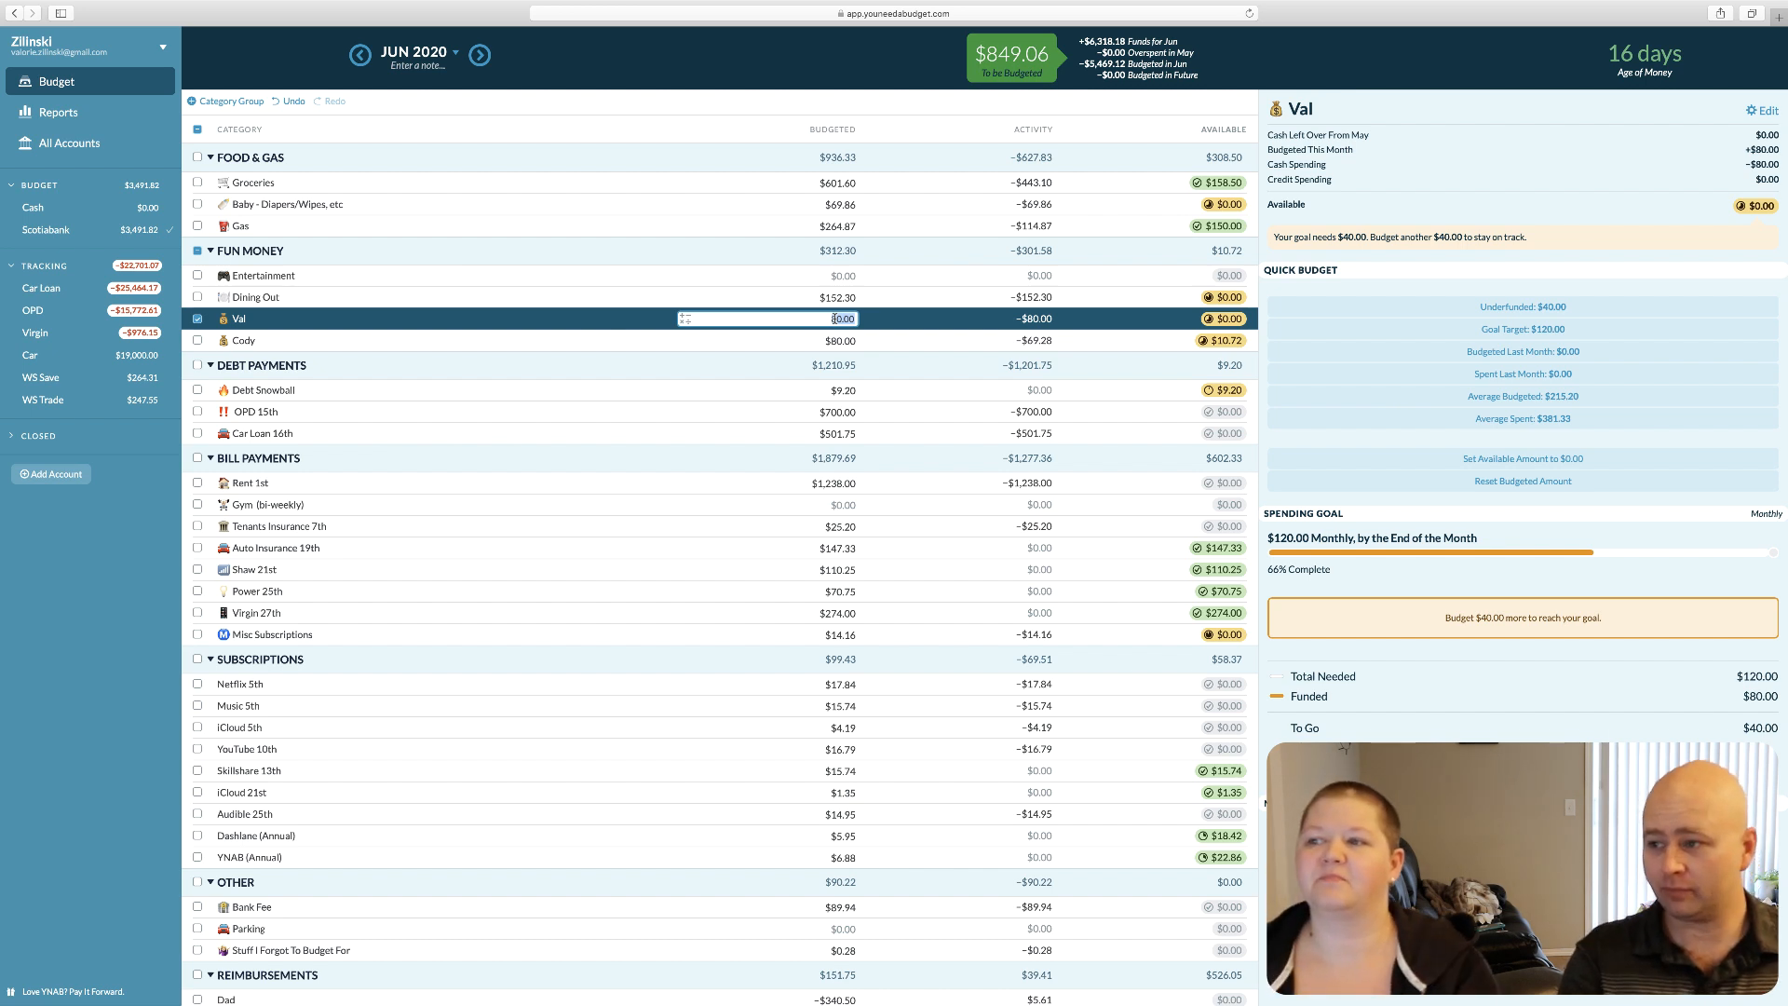
{"action": "key", "text": "Right"}
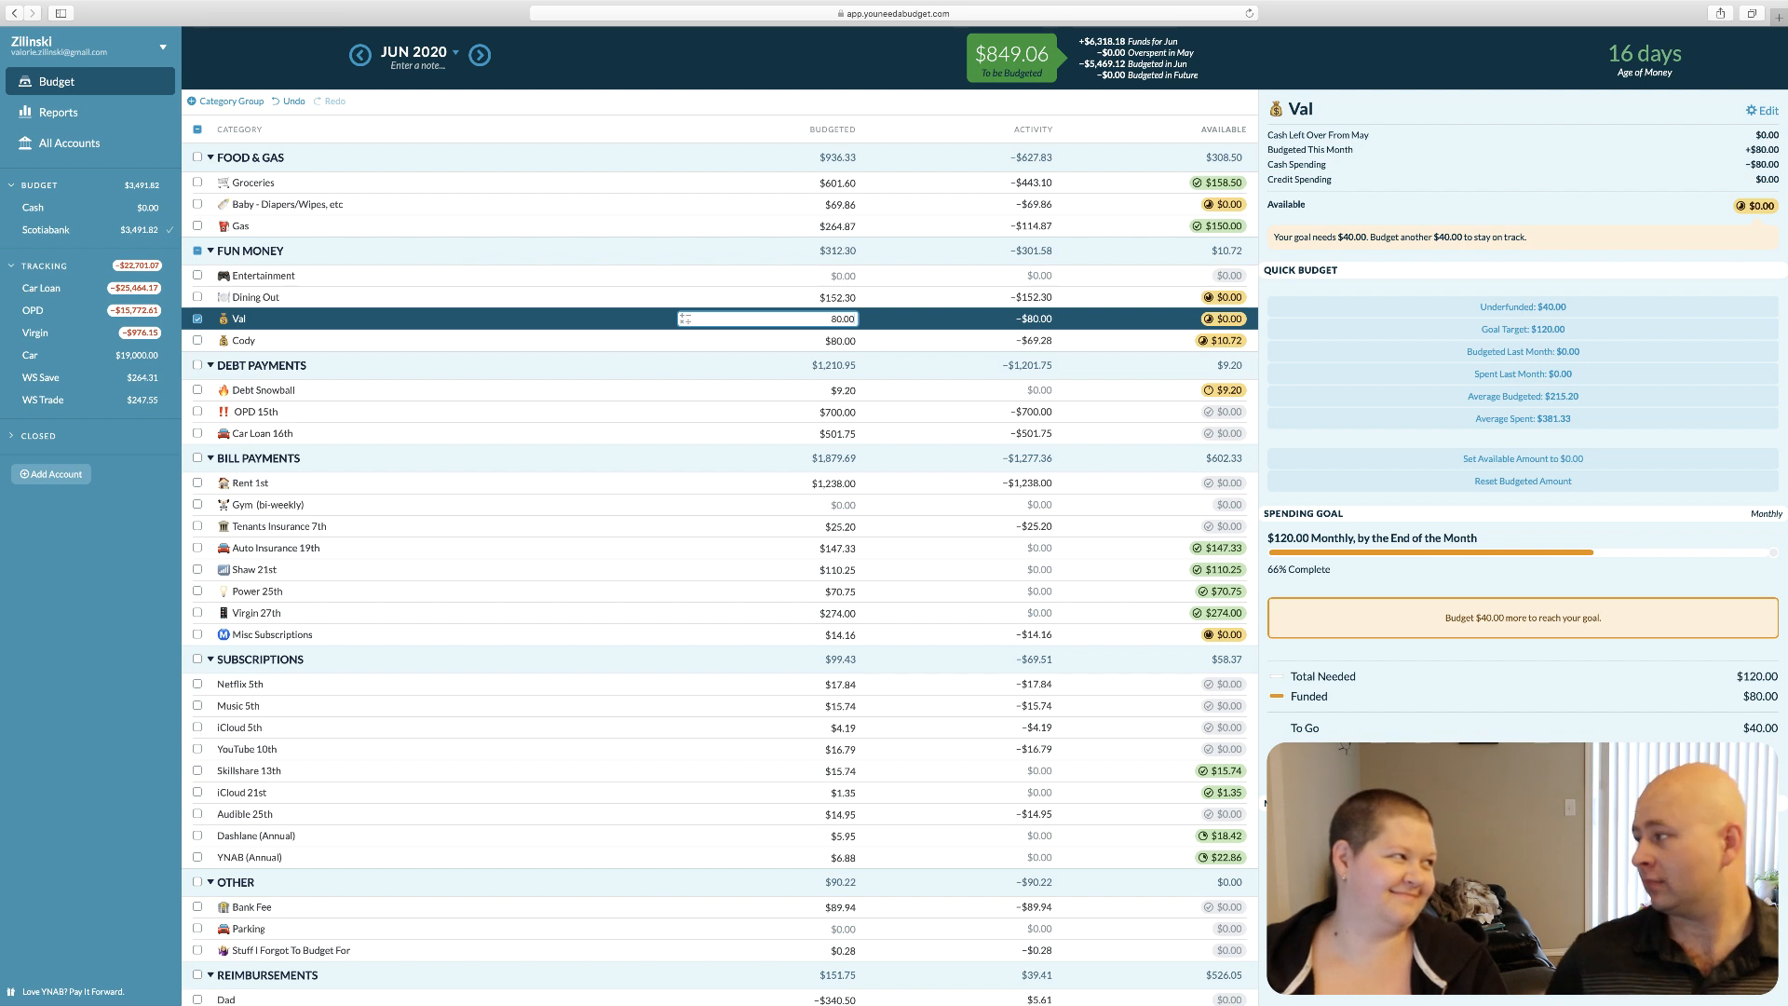
{"action": "type", "text": "+40"}
{"action": "key", "text": "Return"}
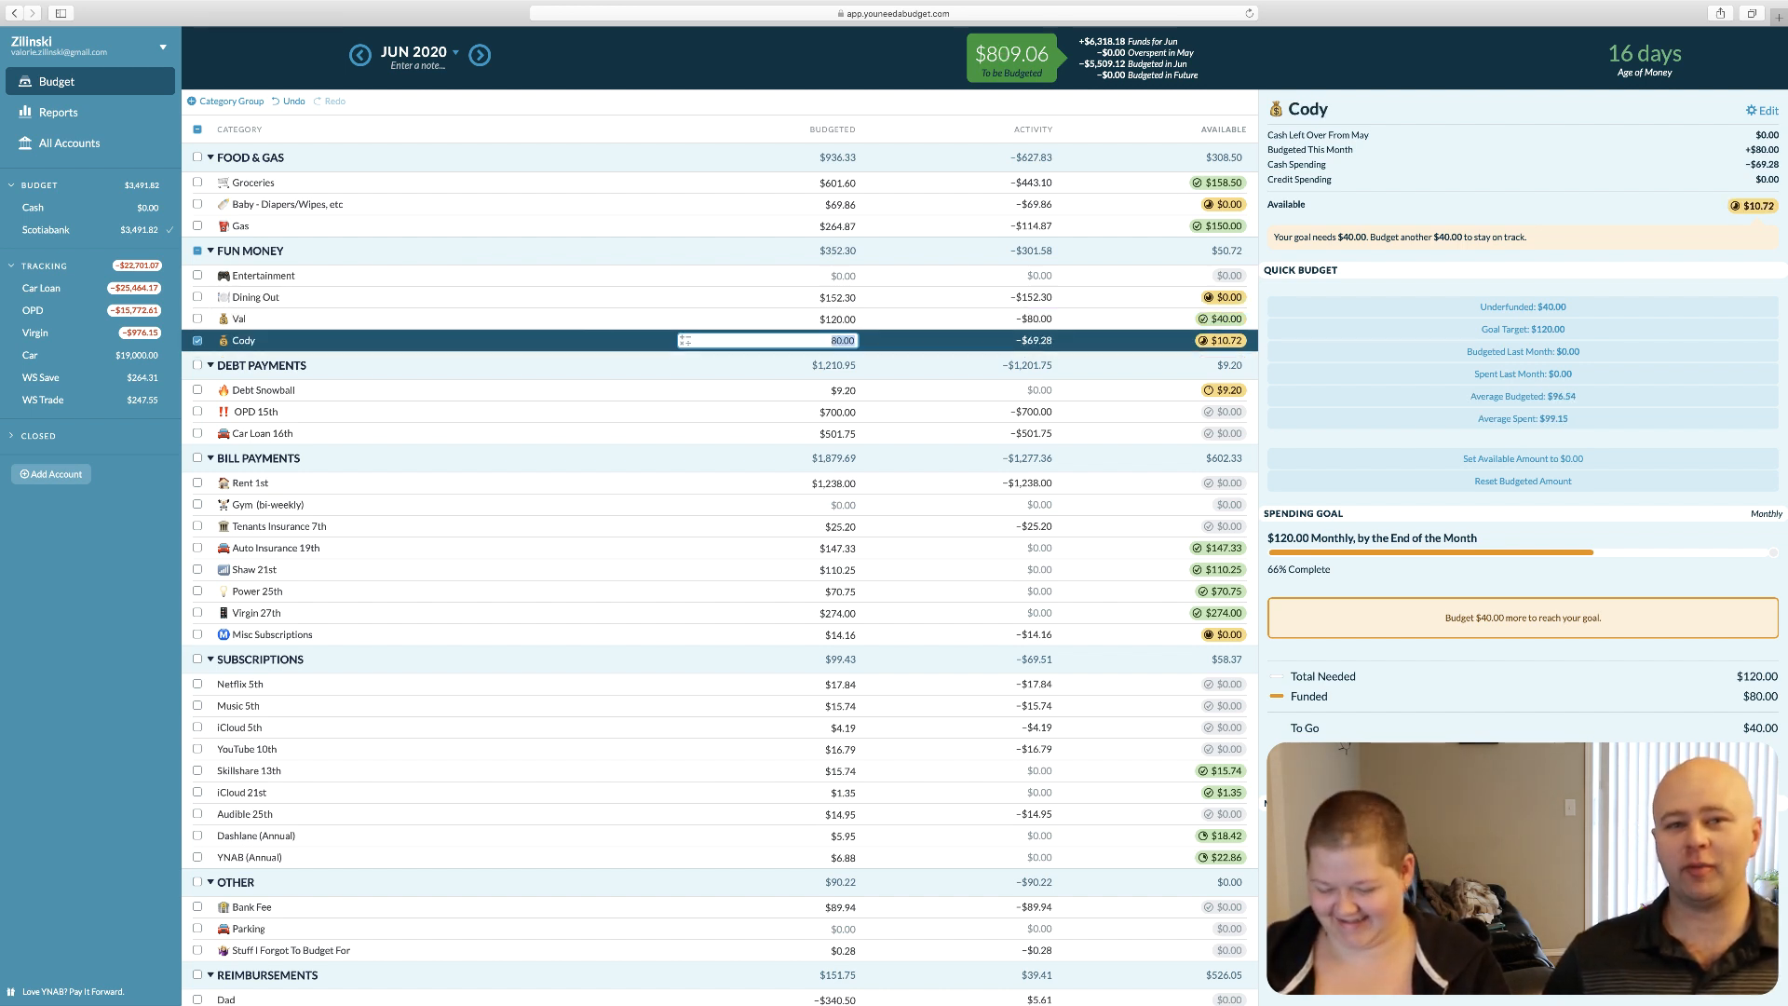
{"action": "type", "text": "+40"}
{"action": "left_click", "coordinate": [958, 336]}
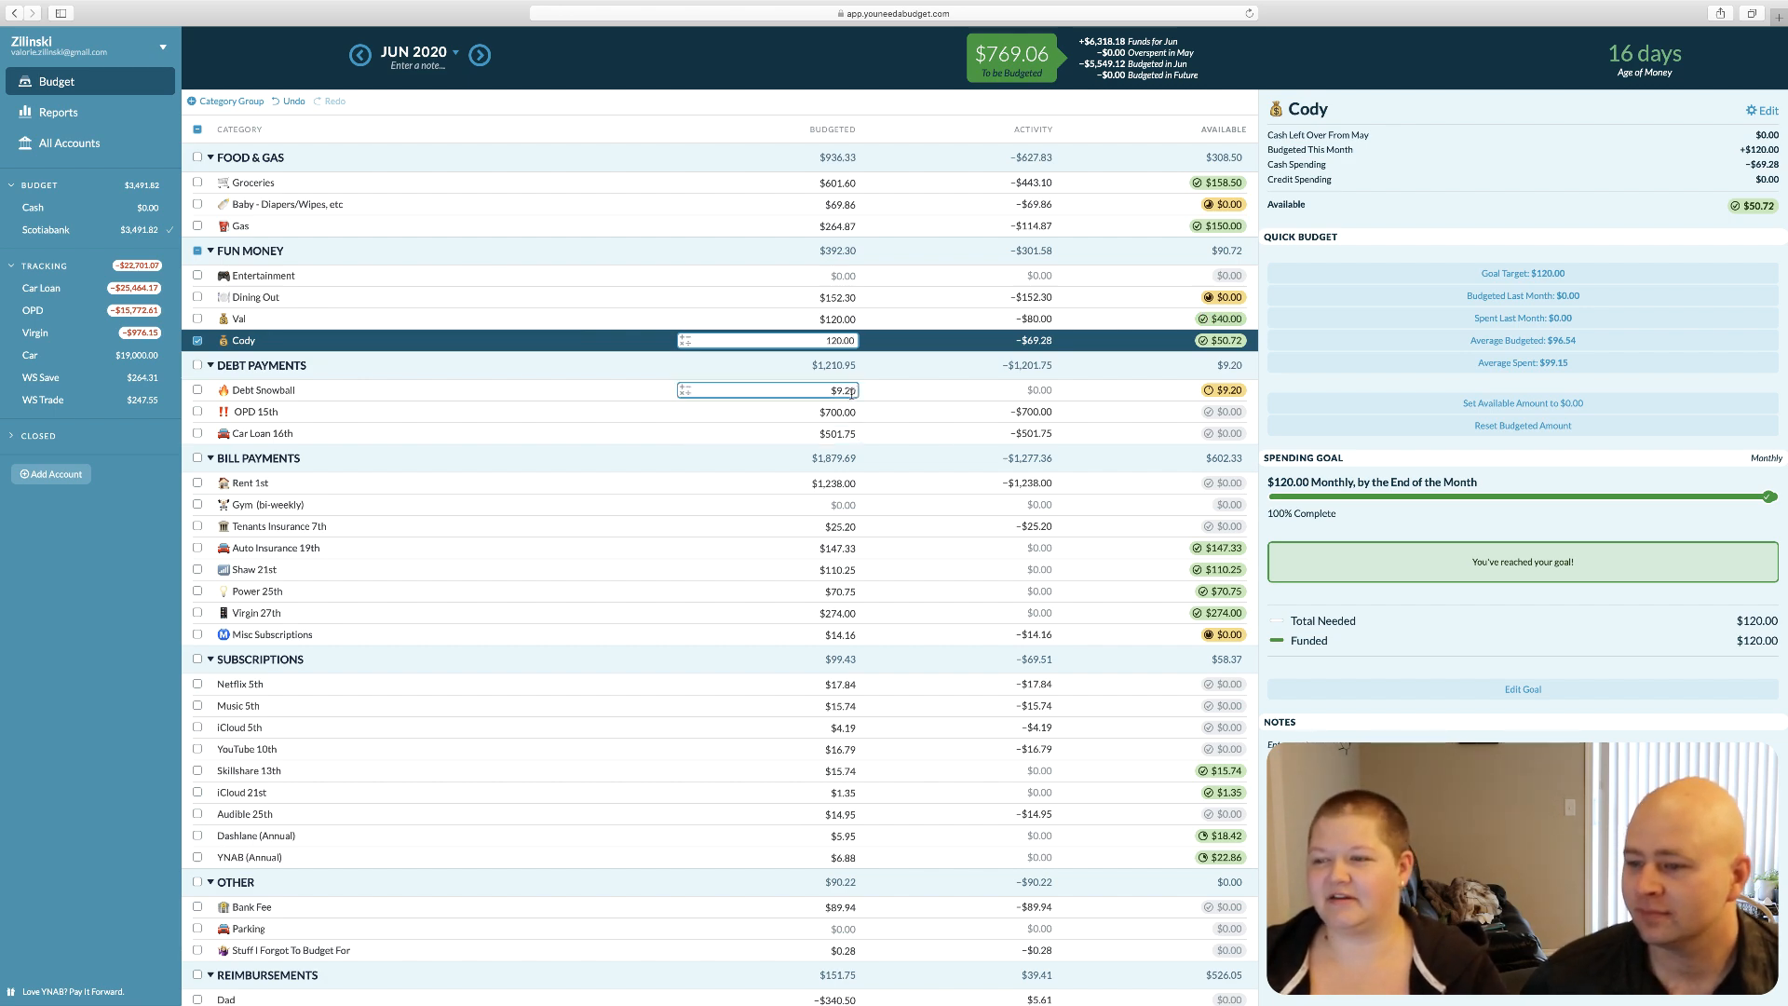
Budget $55 for the bi-weekly Gym category under Bill Payments and leave it deselected
{"action": "scroll", "coordinate": [827, 549], "scroll_direction": "down", "scroll_amount": 2}
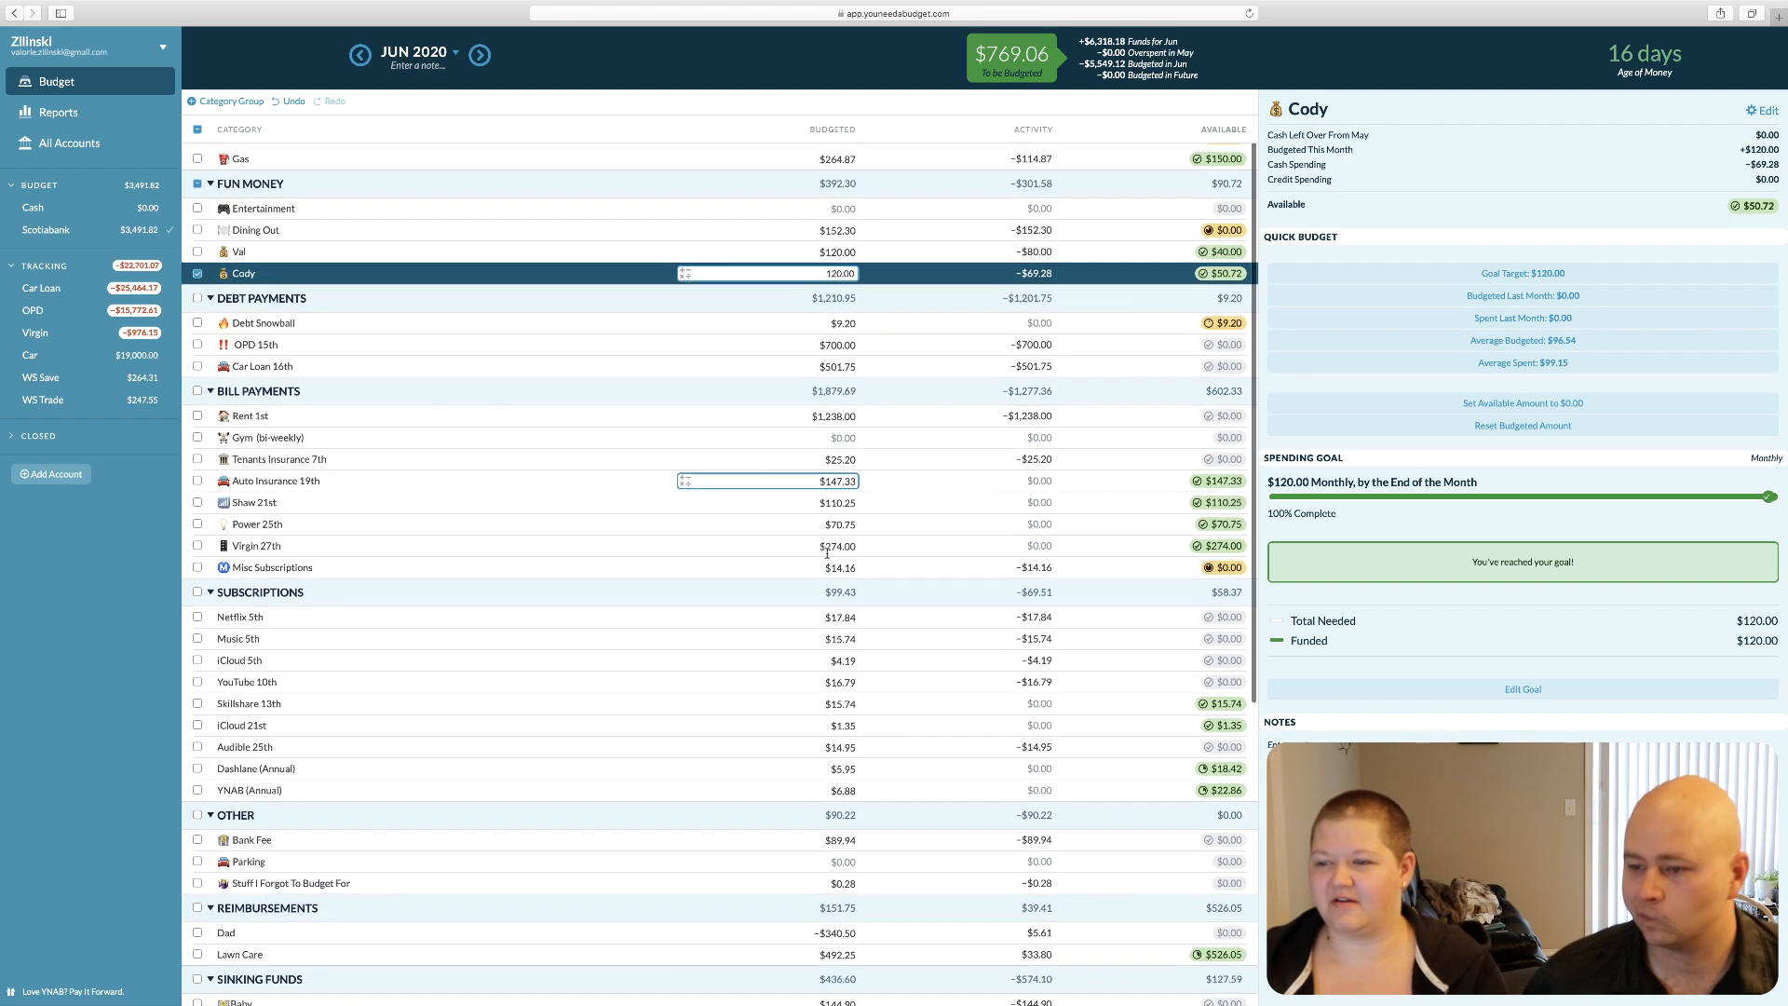
{"action": "left_click", "coordinate": [833, 566]}
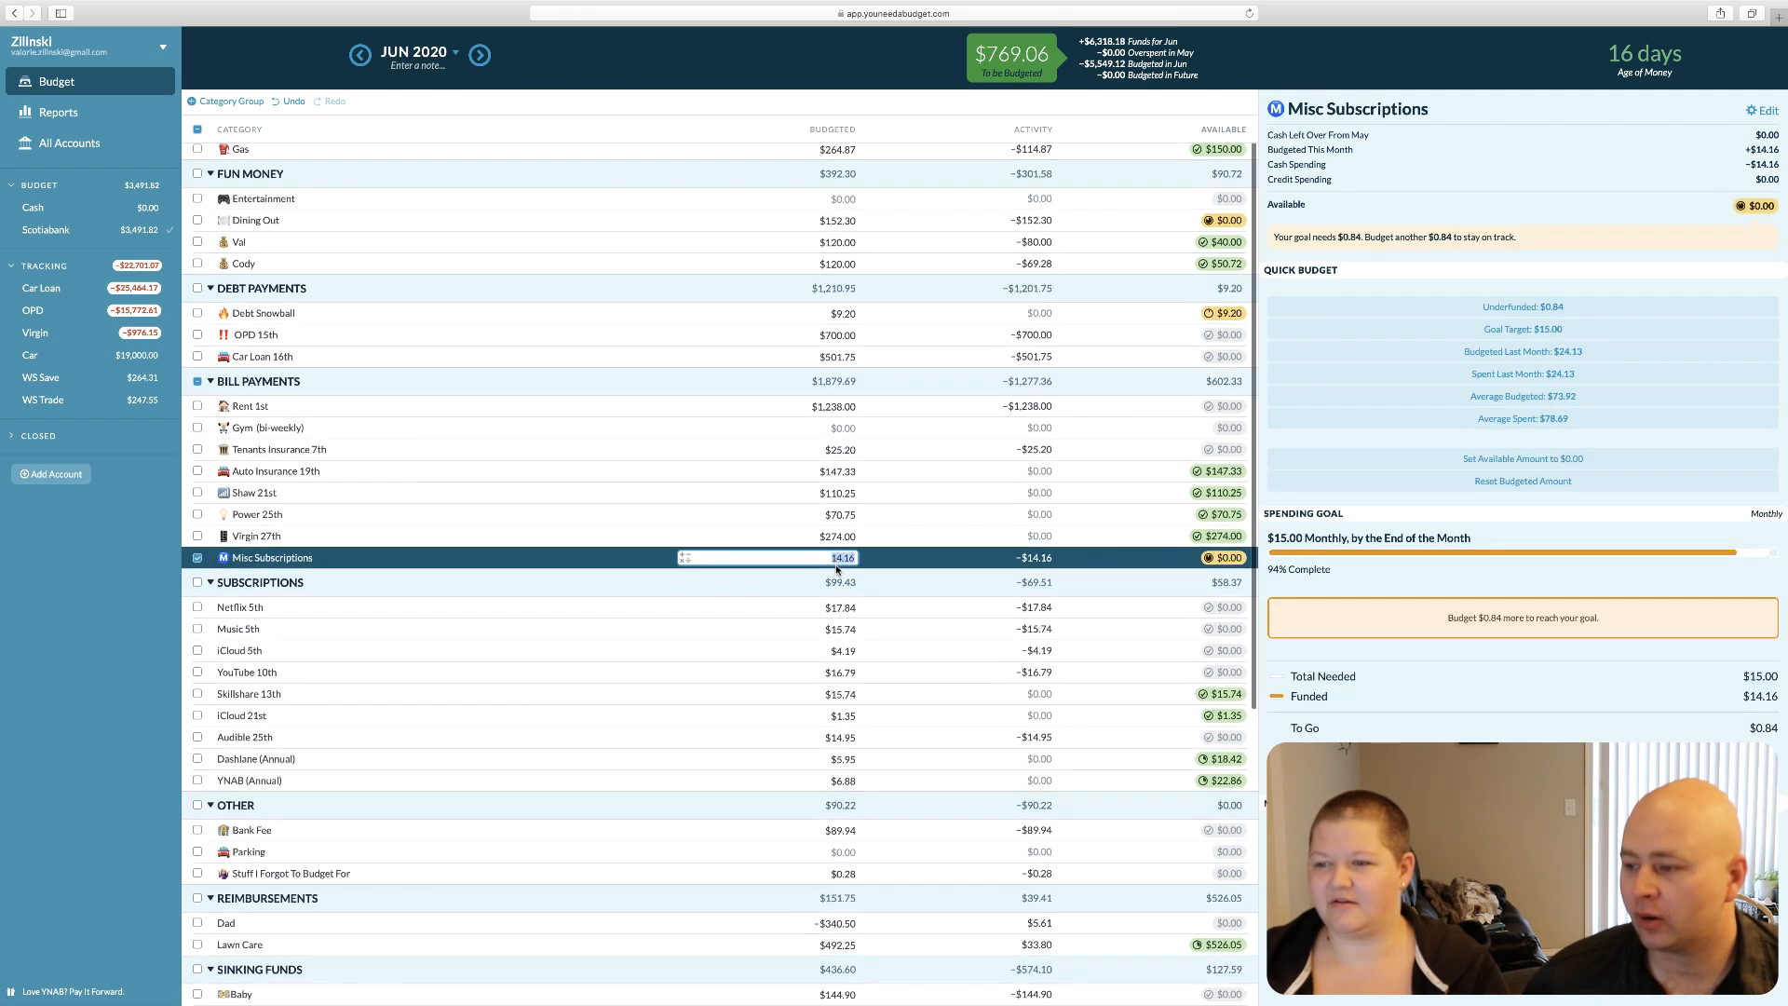
{"action": "left_click", "coordinate": [866, 428]}
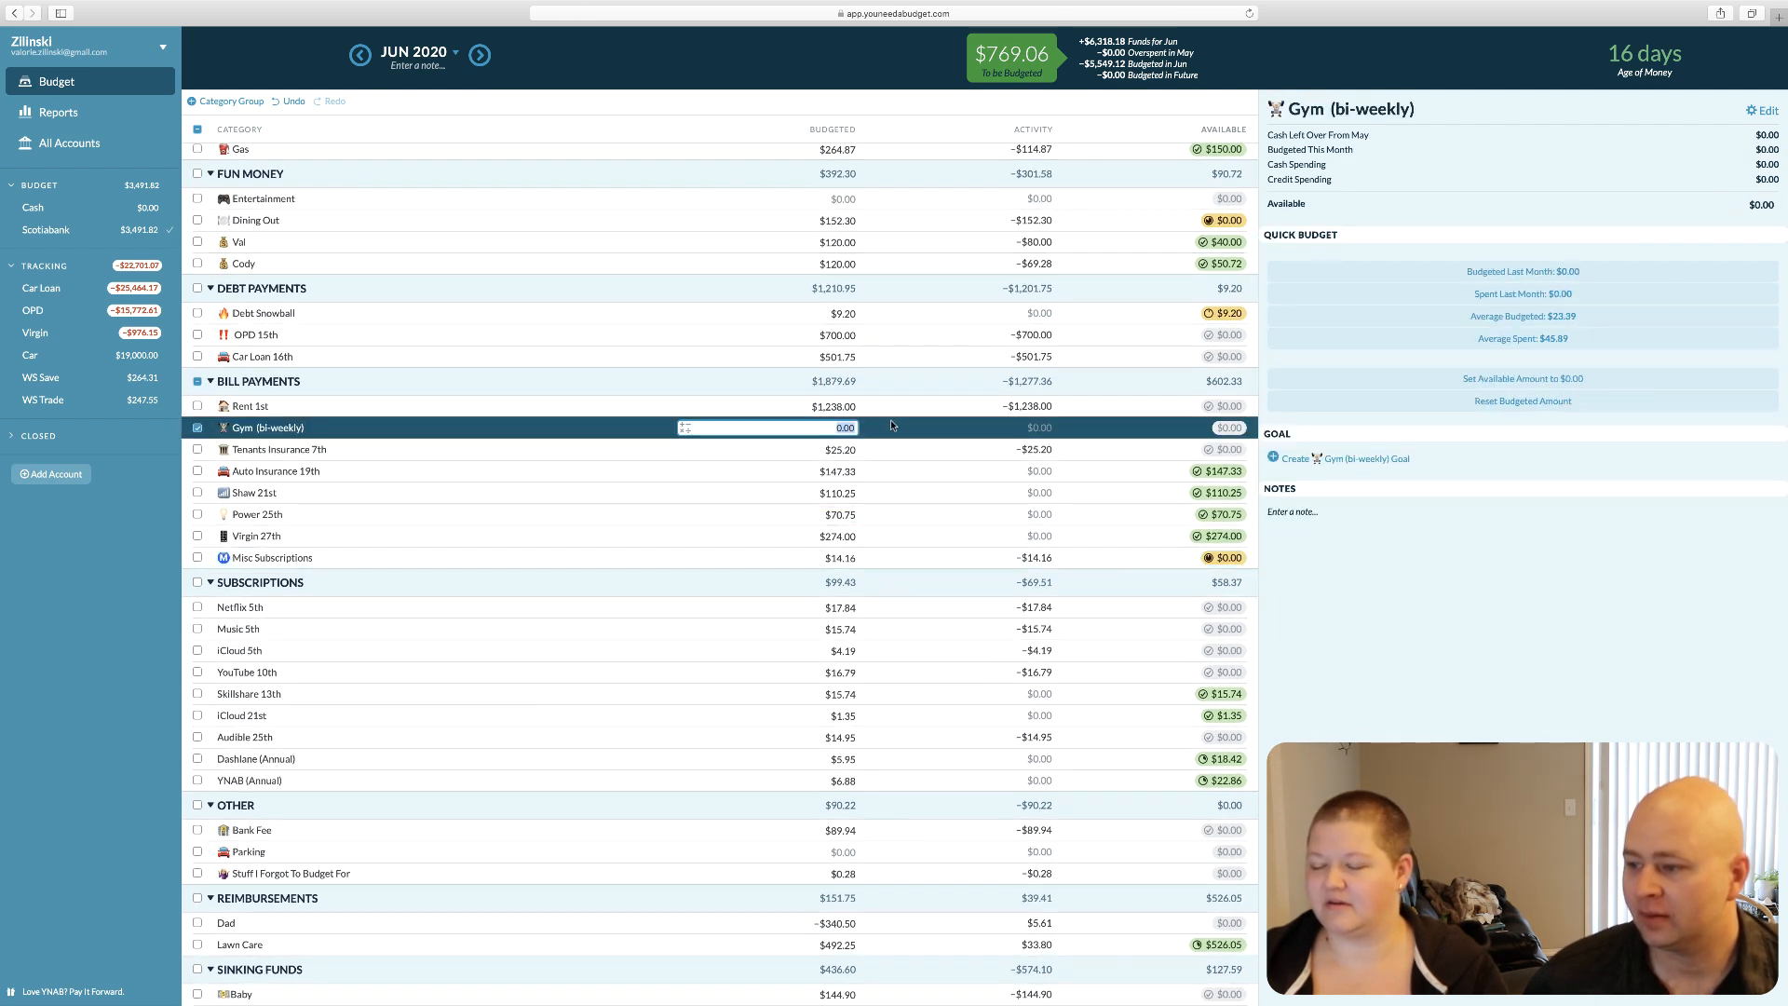
{"action": "type", "text": "55"}
{"action": "key", "text": "Return"}
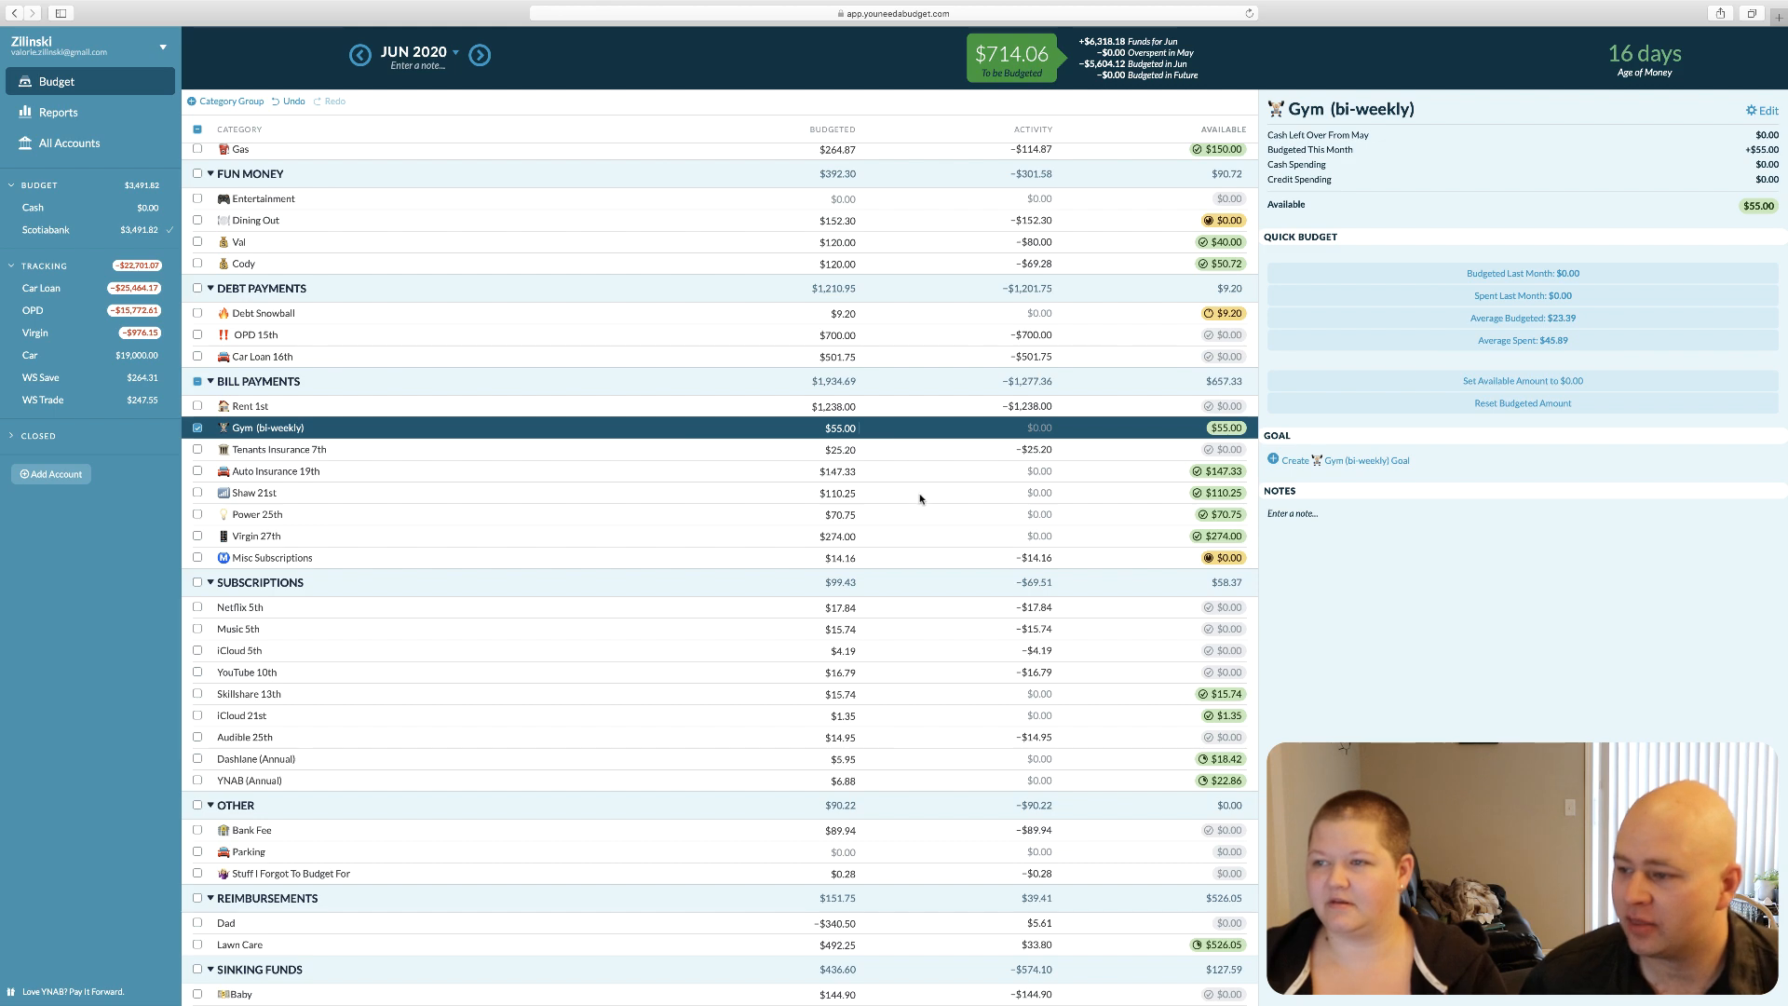
{"action": "scroll", "coordinate": [920, 499], "scroll_direction": "down", "scroll_amount": 1}
{"action": "left_click", "coordinate": [199, 381]}
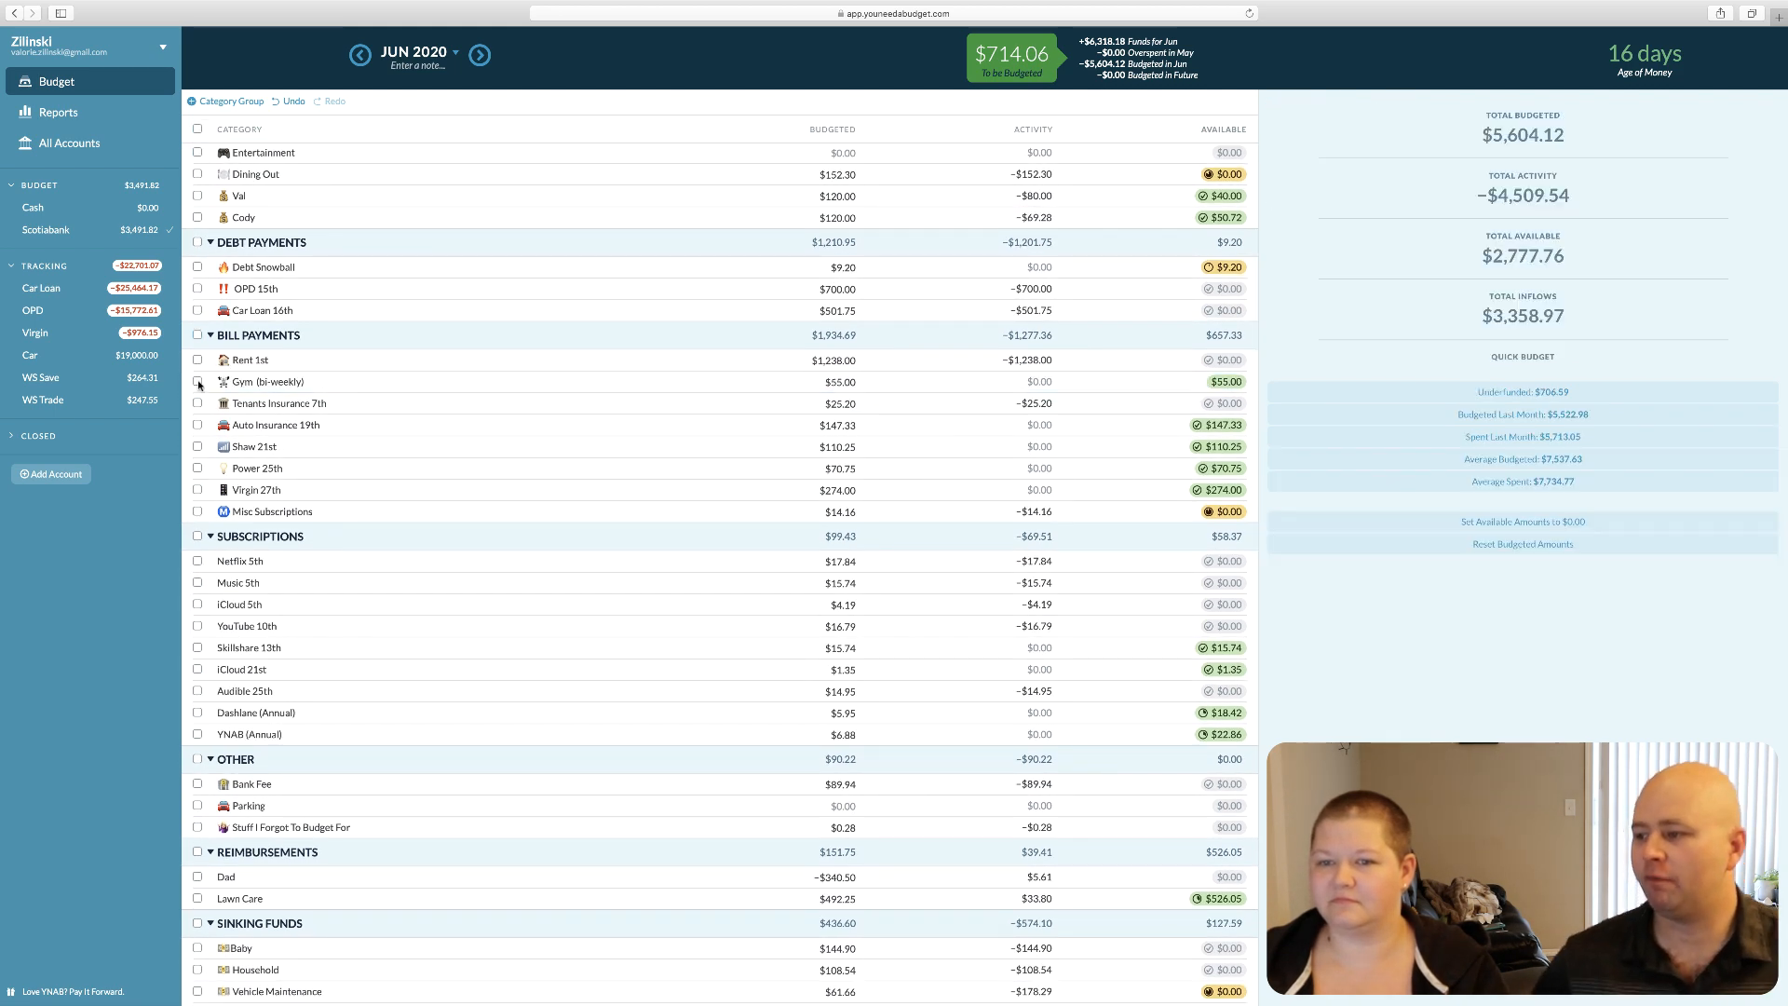
{"action": "scroll", "coordinate": [841, 428], "scroll_direction": "down", "scroll_amount": 2}
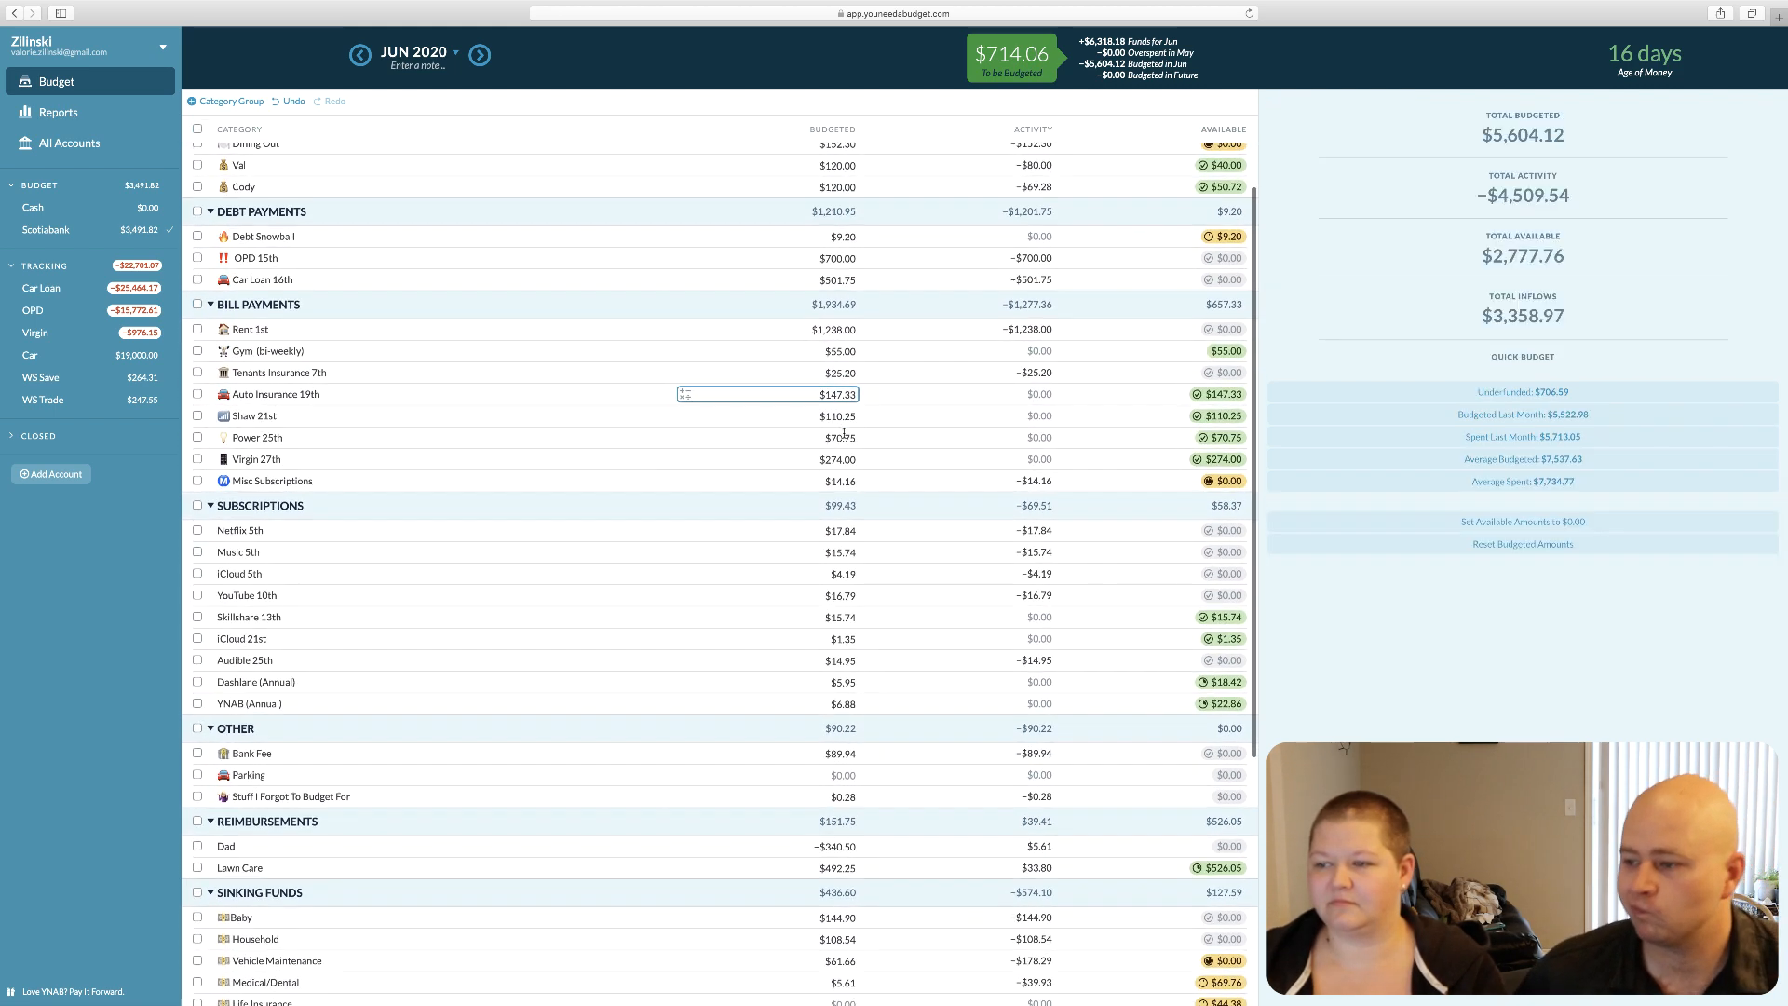
{"action": "scroll", "coordinate": [843, 433], "scroll_direction": "down", "scroll_amount": 7}
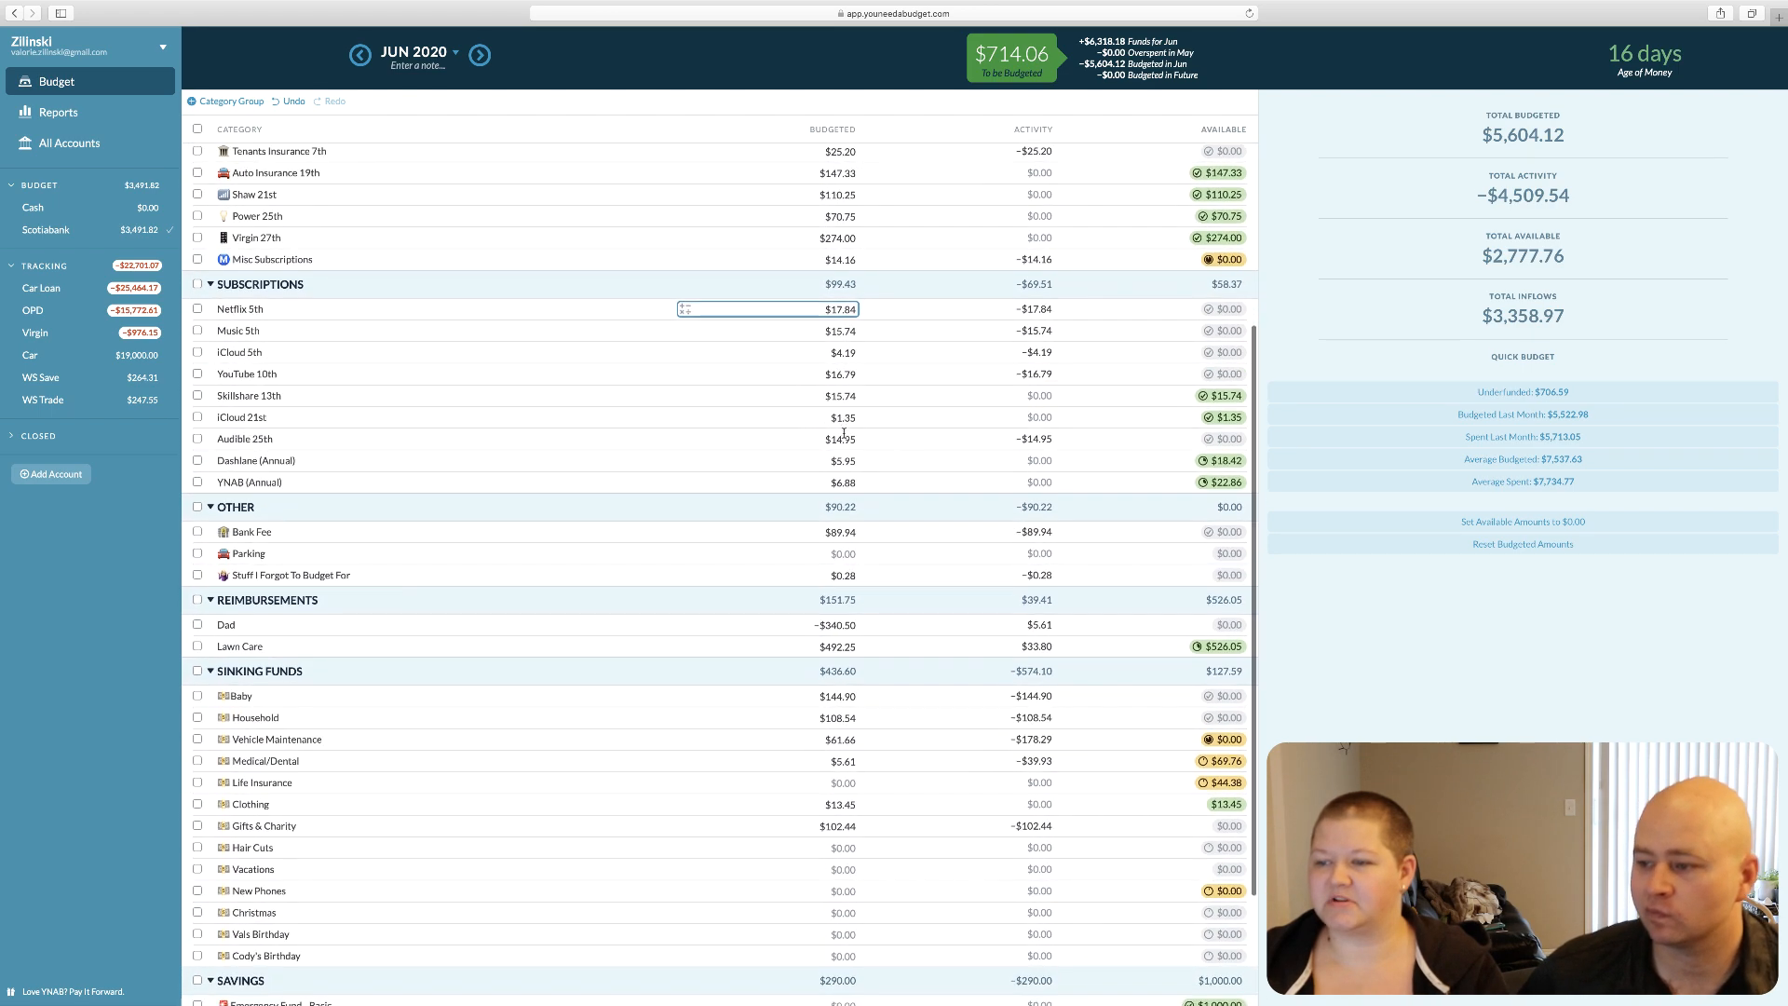
{"action": "scroll", "coordinate": [844, 433], "scroll_direction": "down", "scroll_amount": 3}
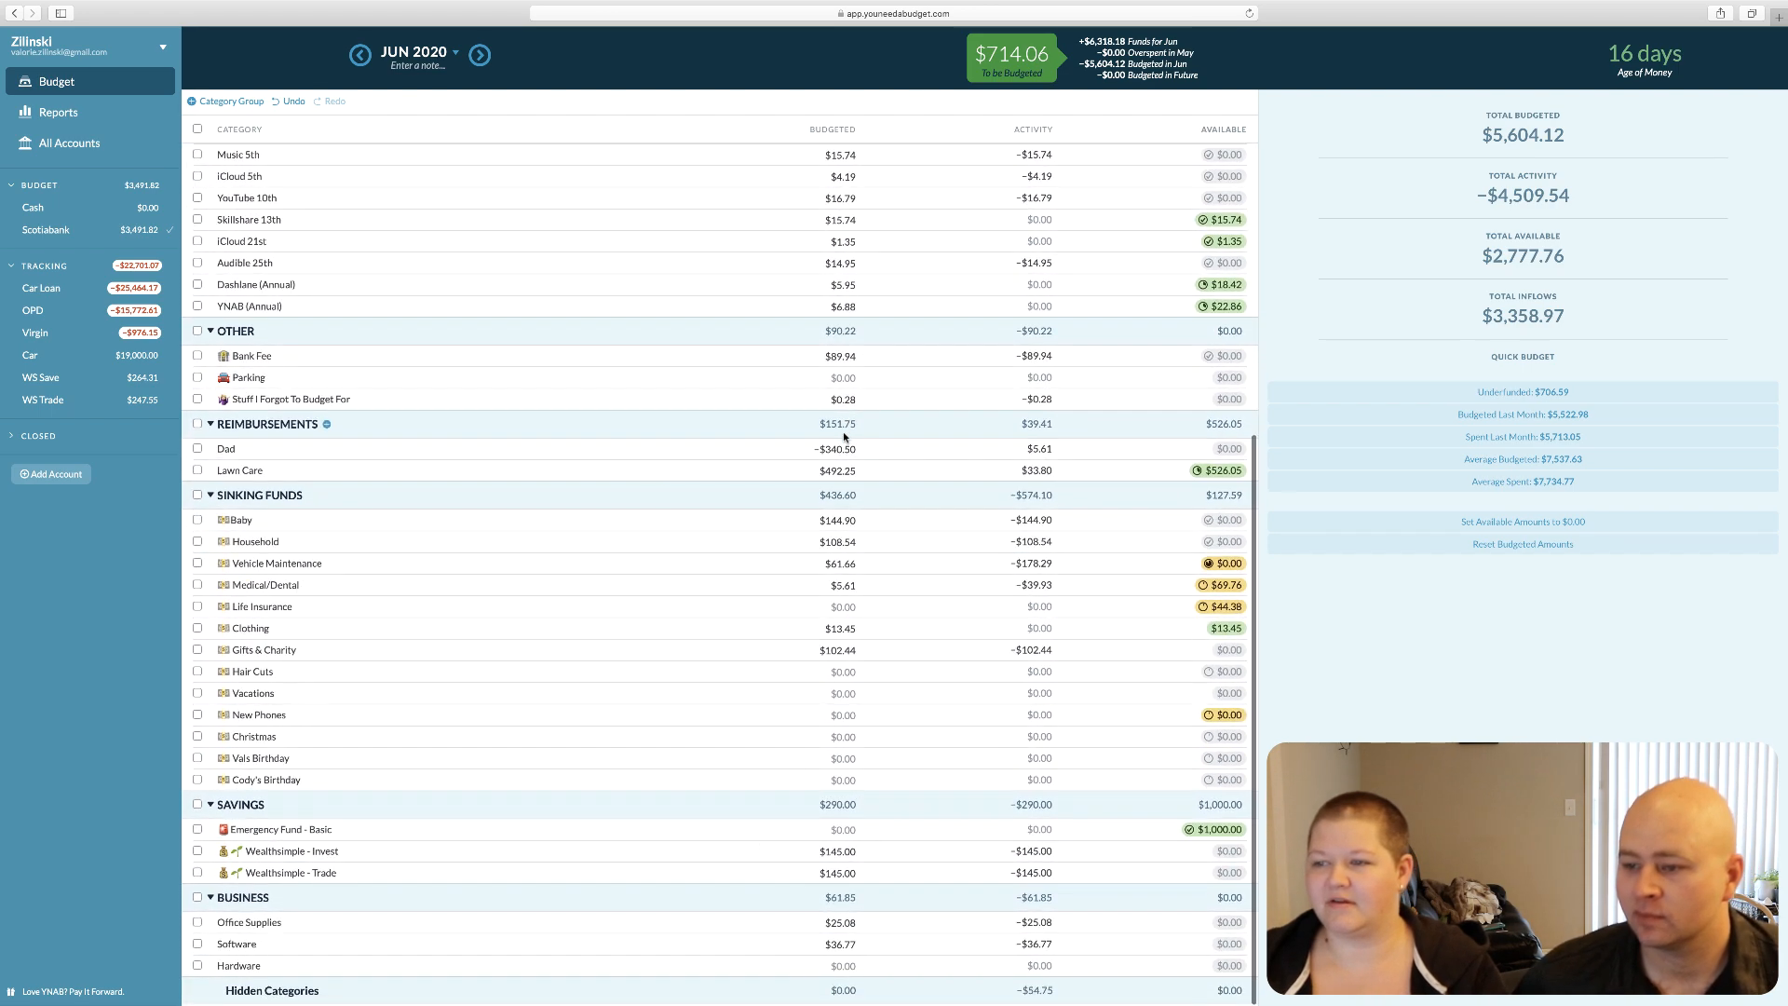
Budget the underfunded $8.34 for the Vehicle Maintenance category under Sinking Funds for June
{"action": "left_click", "coordinate": [843, 471]}
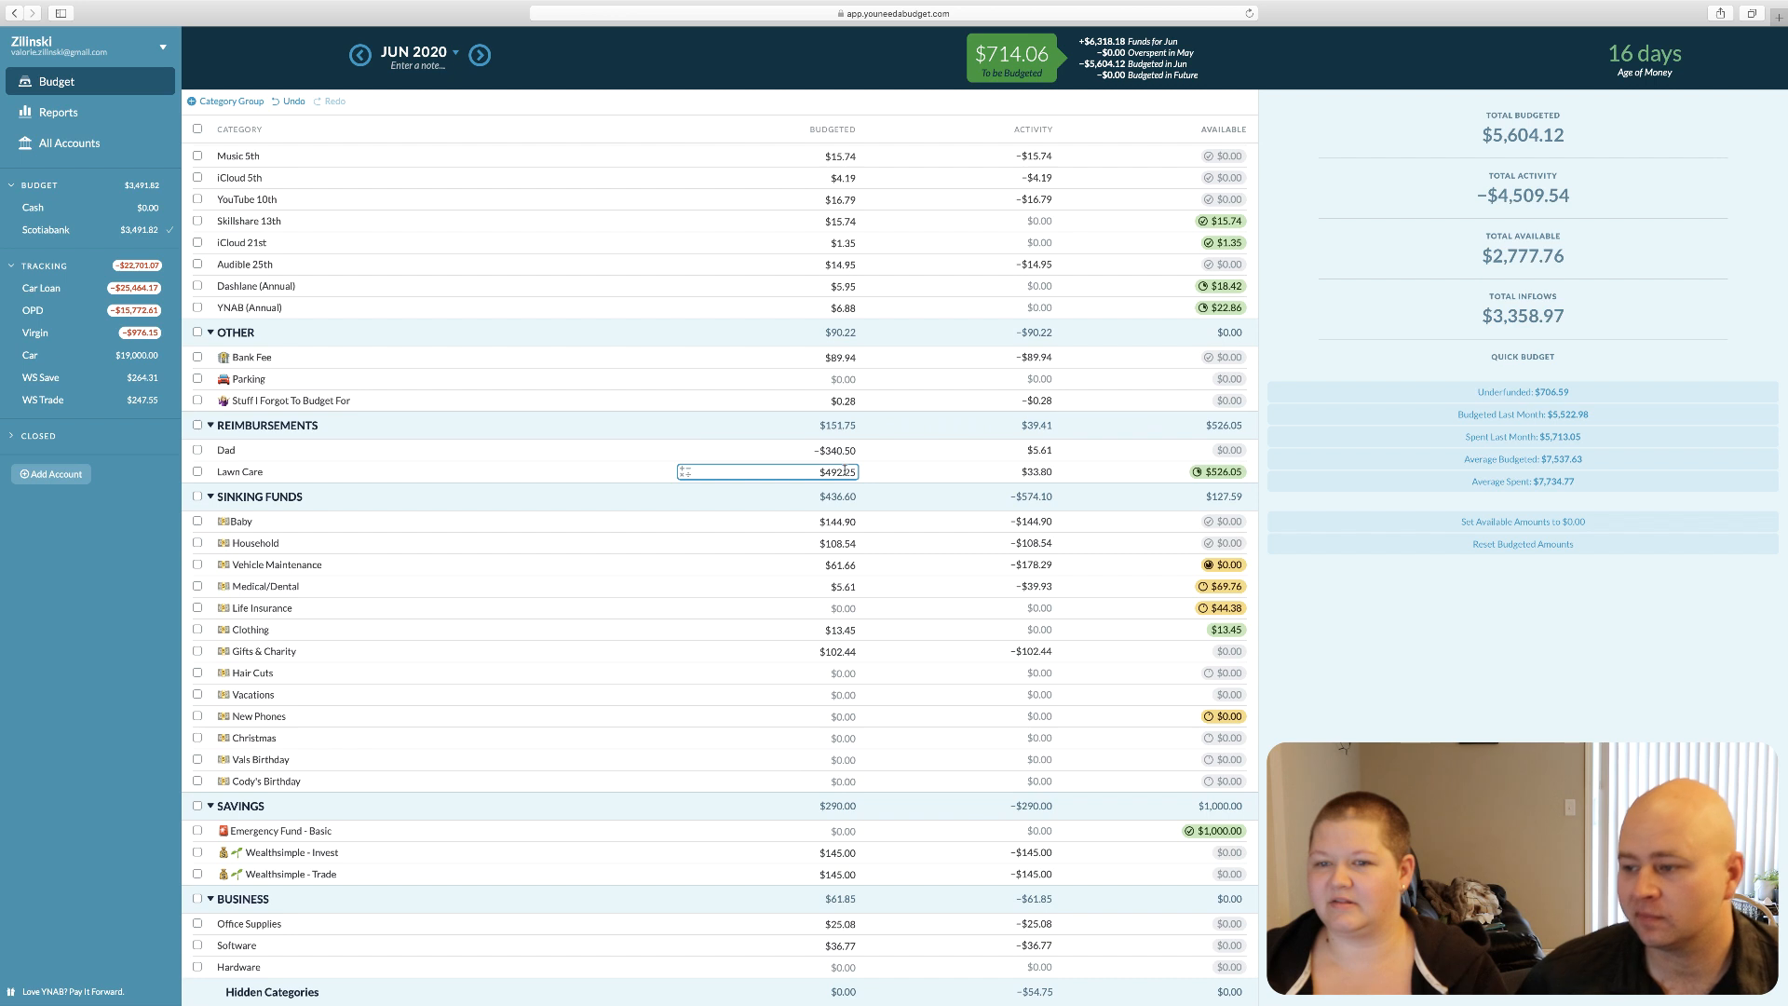
{"action": "left_click", "coordinate": [843, 585]}
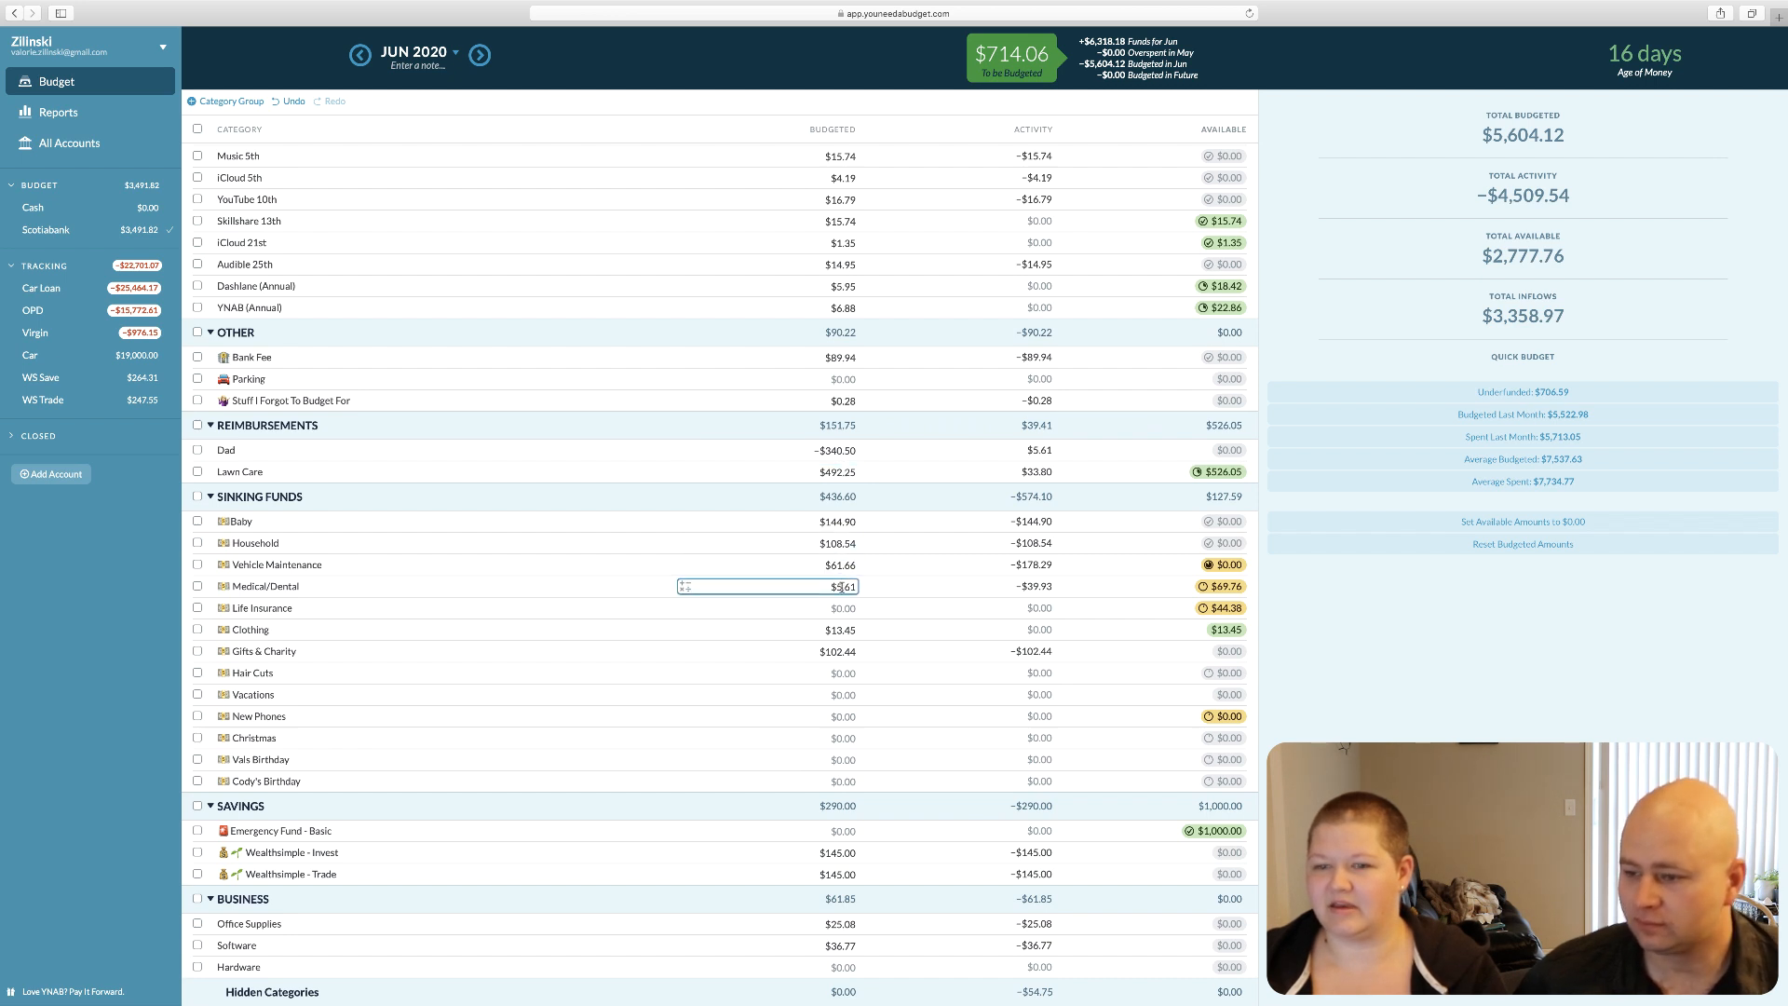
{"action": "left_click", "coordinate": [843, 565]}
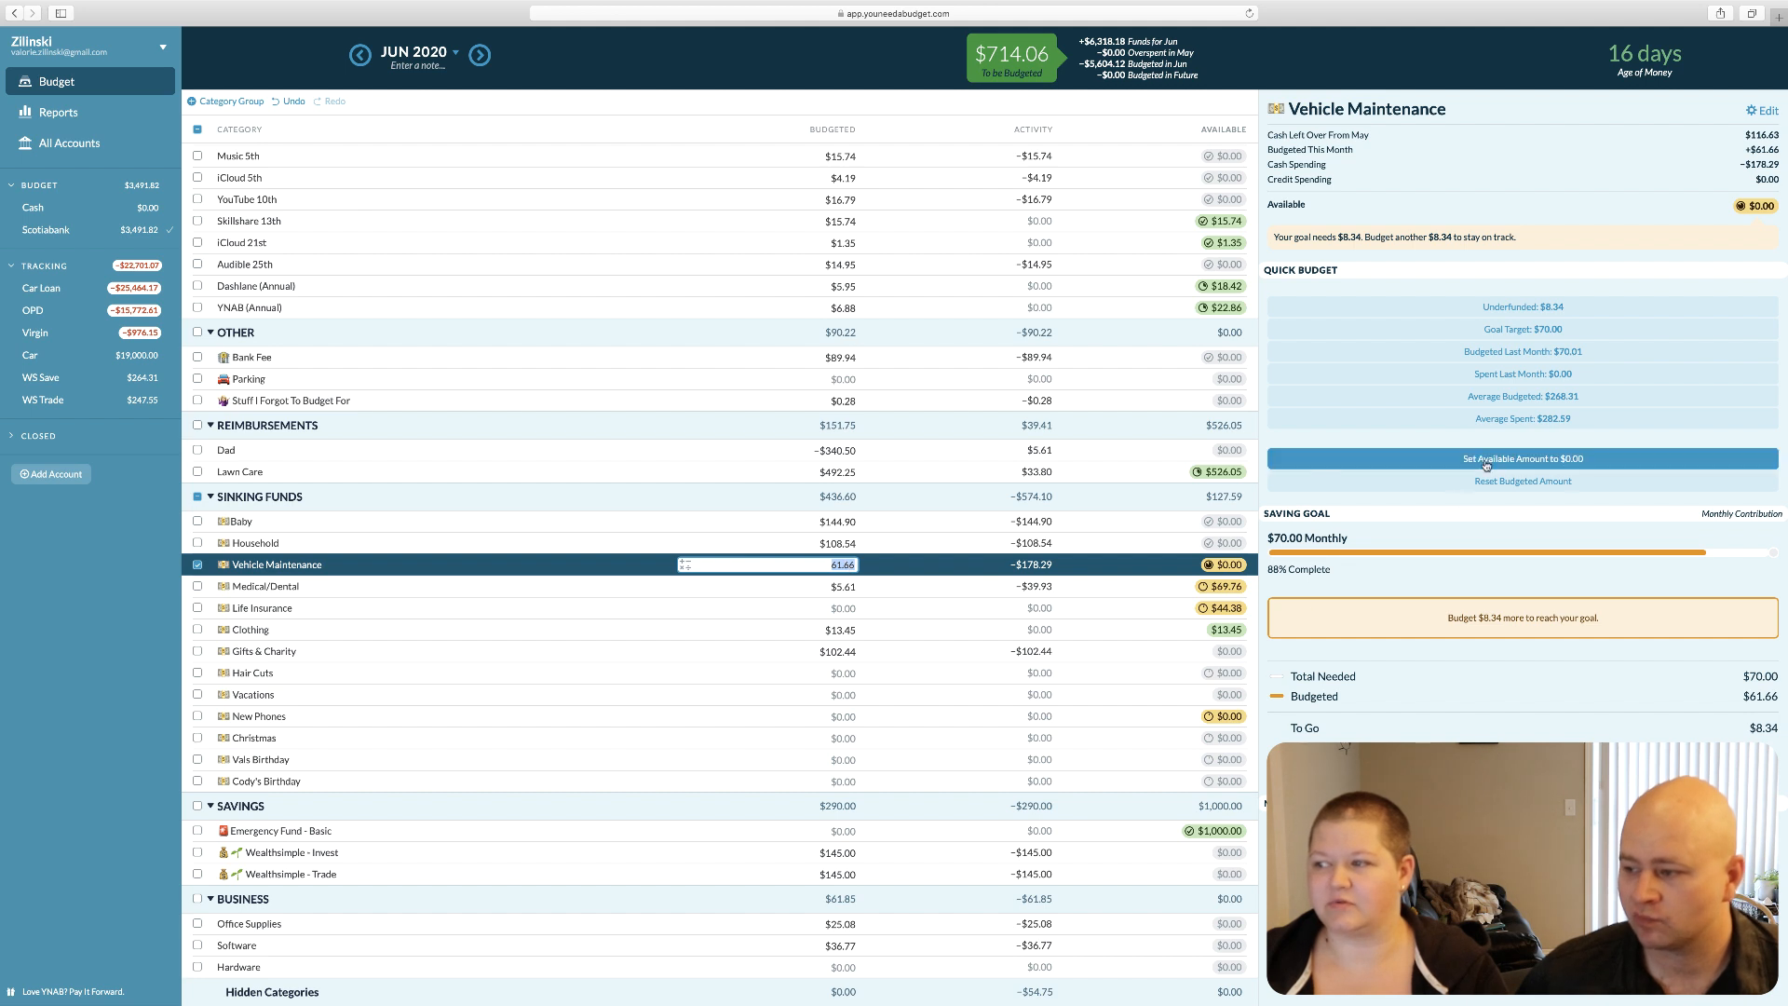
{"action": "left_click", "coordinate": [1513, 306]}
Budget the underfunded $64.39 for Medical/Dental and the underfunded $44.38 for Life Insurance in June
{"action": "left_click", "coordinate": [838, 586]}
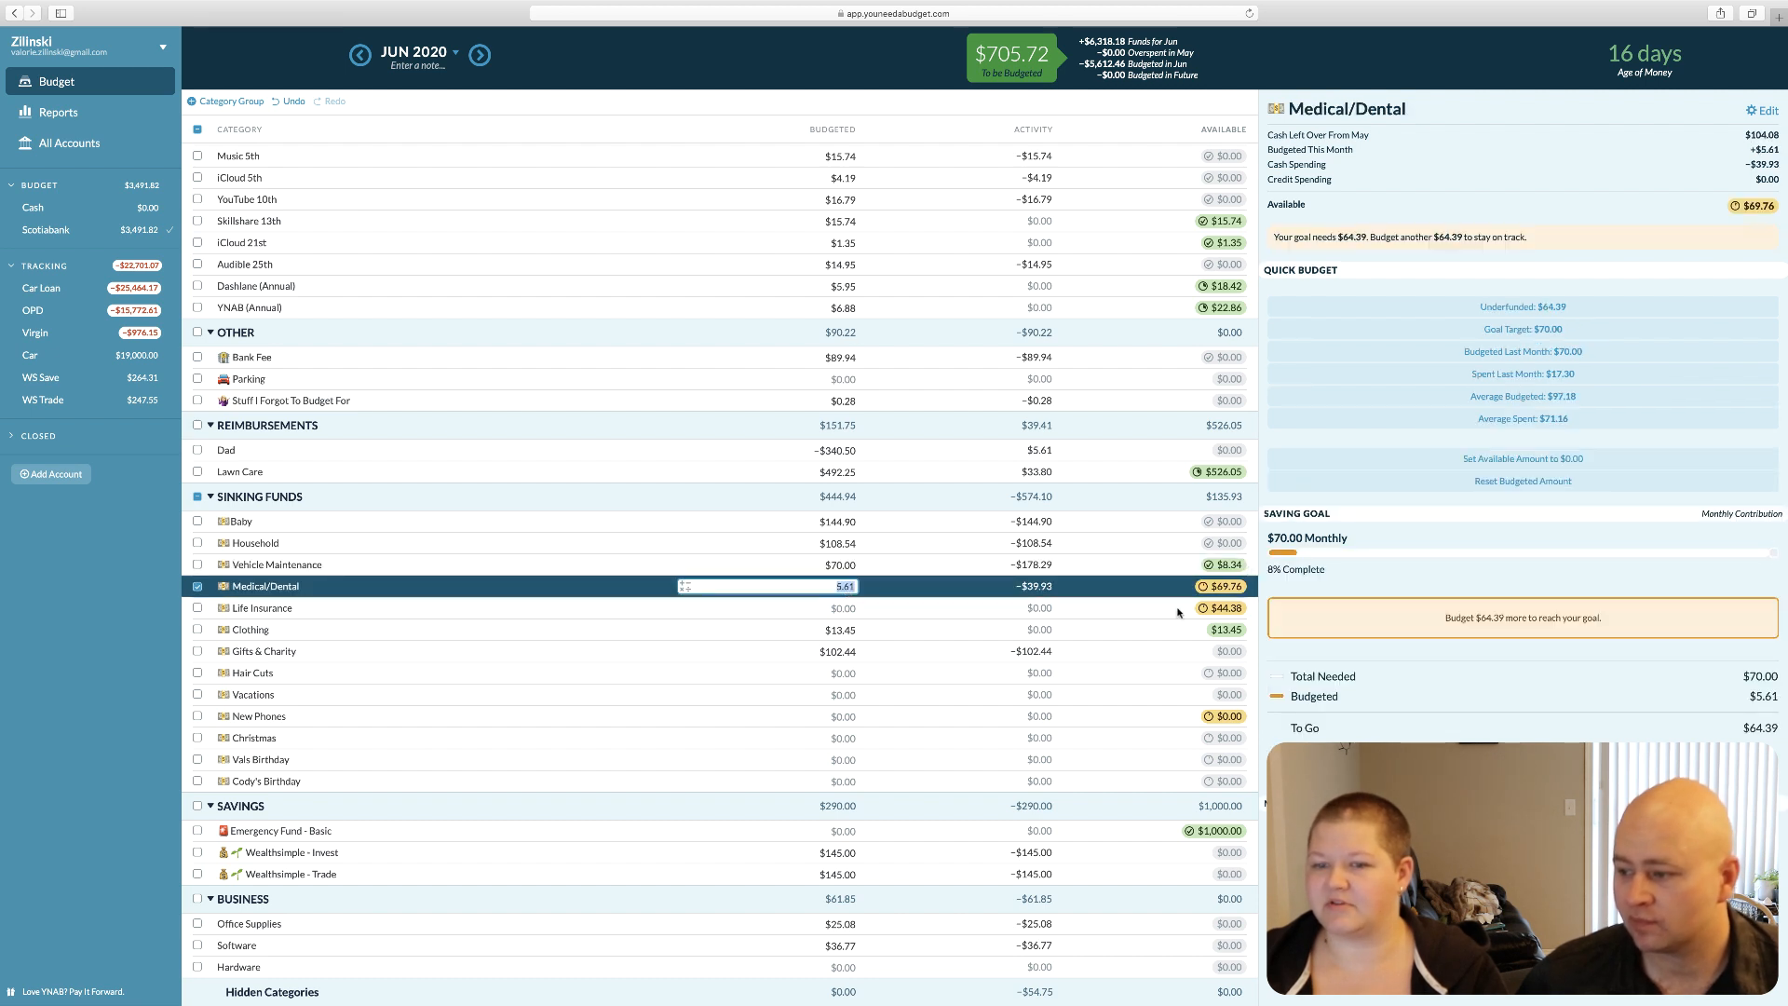
{"action": "left_click", "coordinate": [1507, 313]}
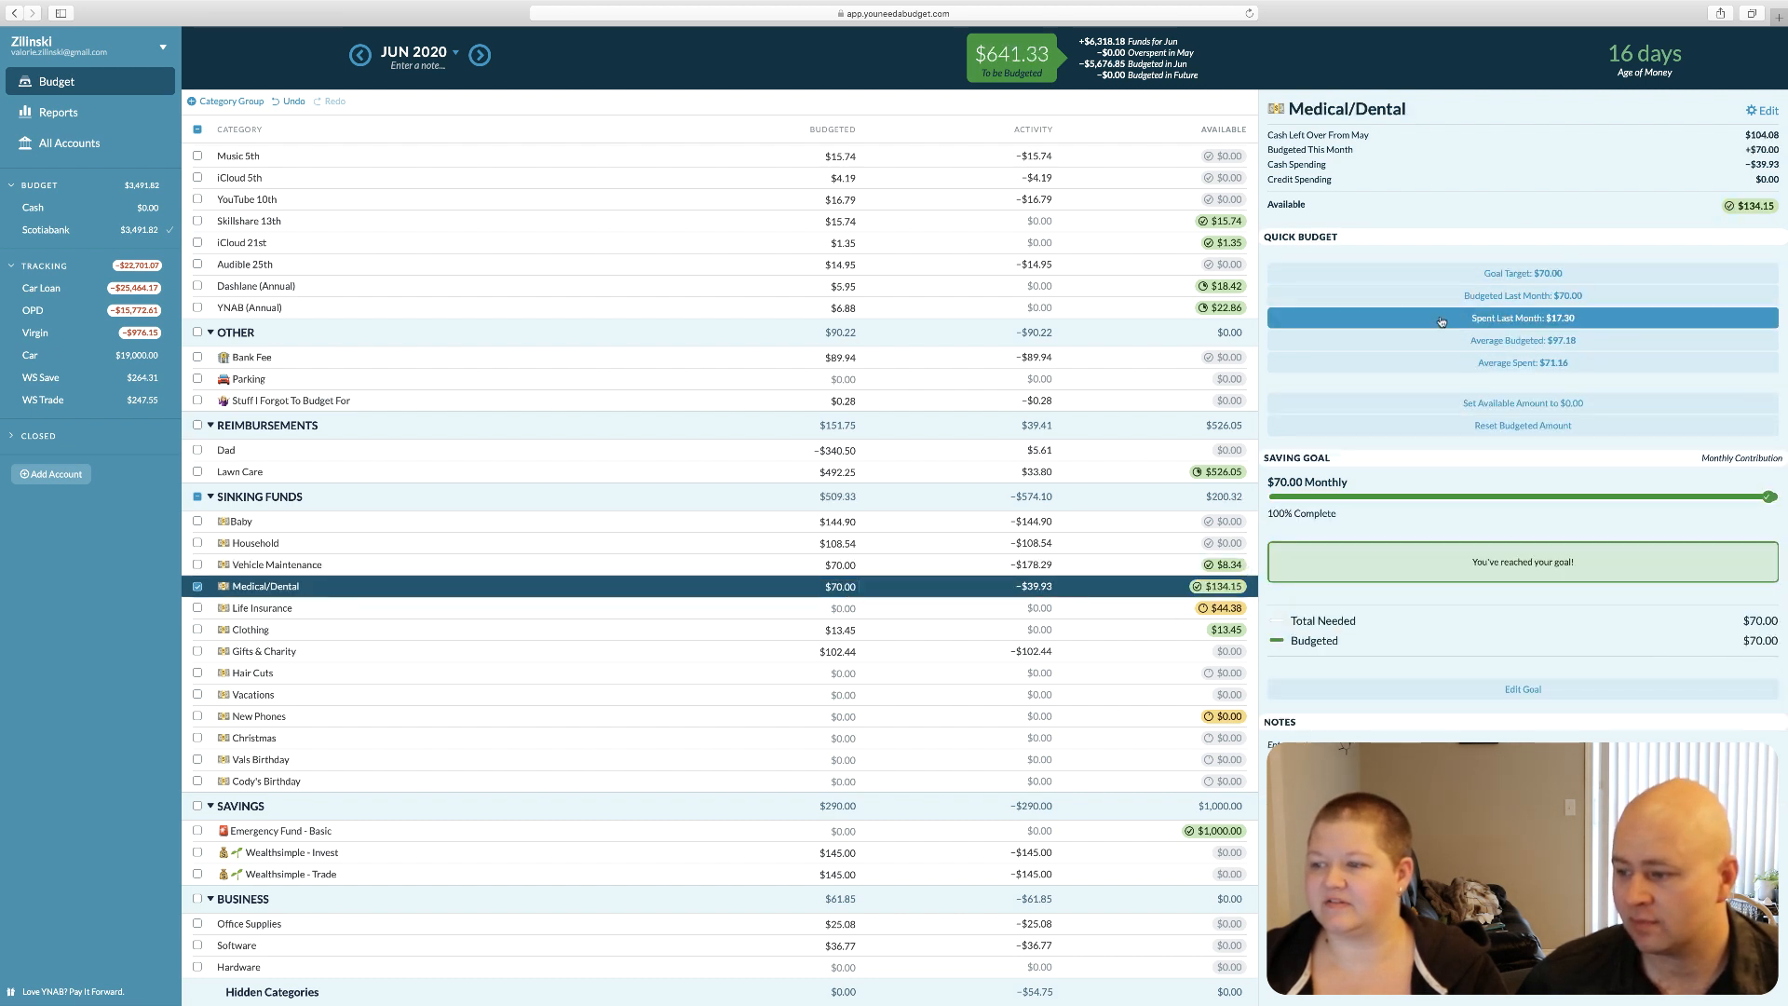
{"action": "left_click", "coordinate": [839, 608]}
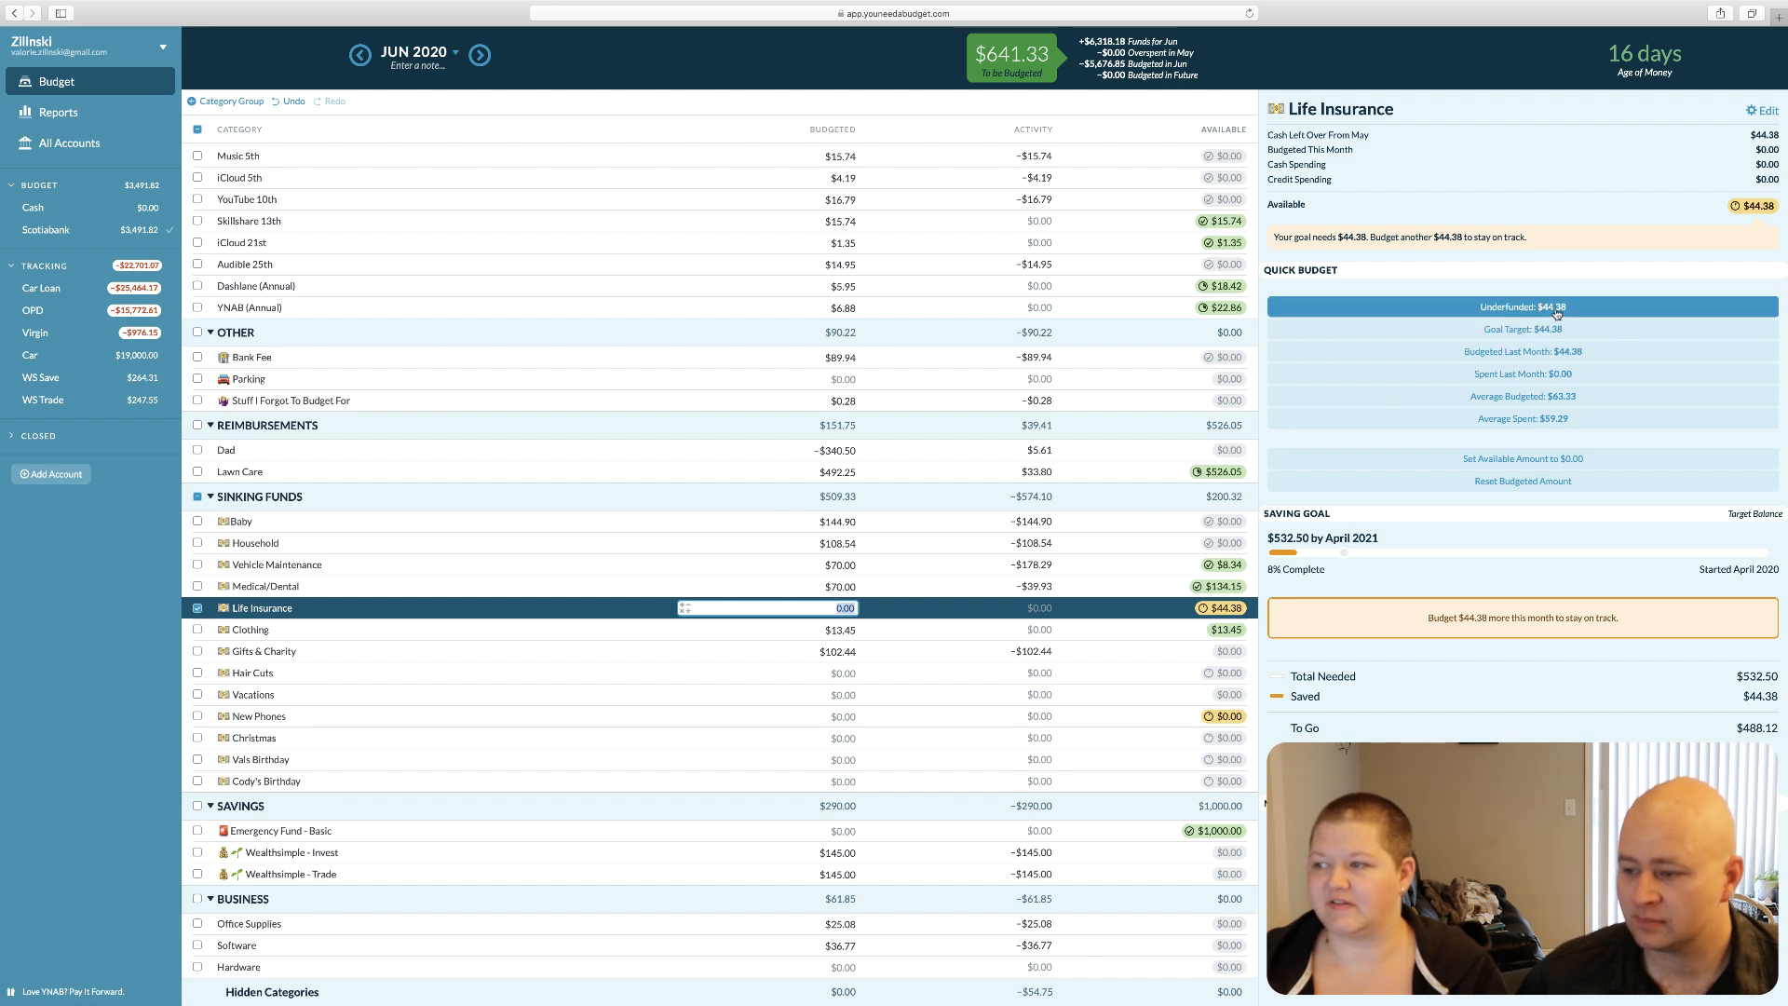
{"action": "left_click", "coordinate": [1523, 306]}
Add $60 to the June budgeted amount of the Clothing category under Sinking Funds
{"action": "left_click", "coordinate": [843, 630]}
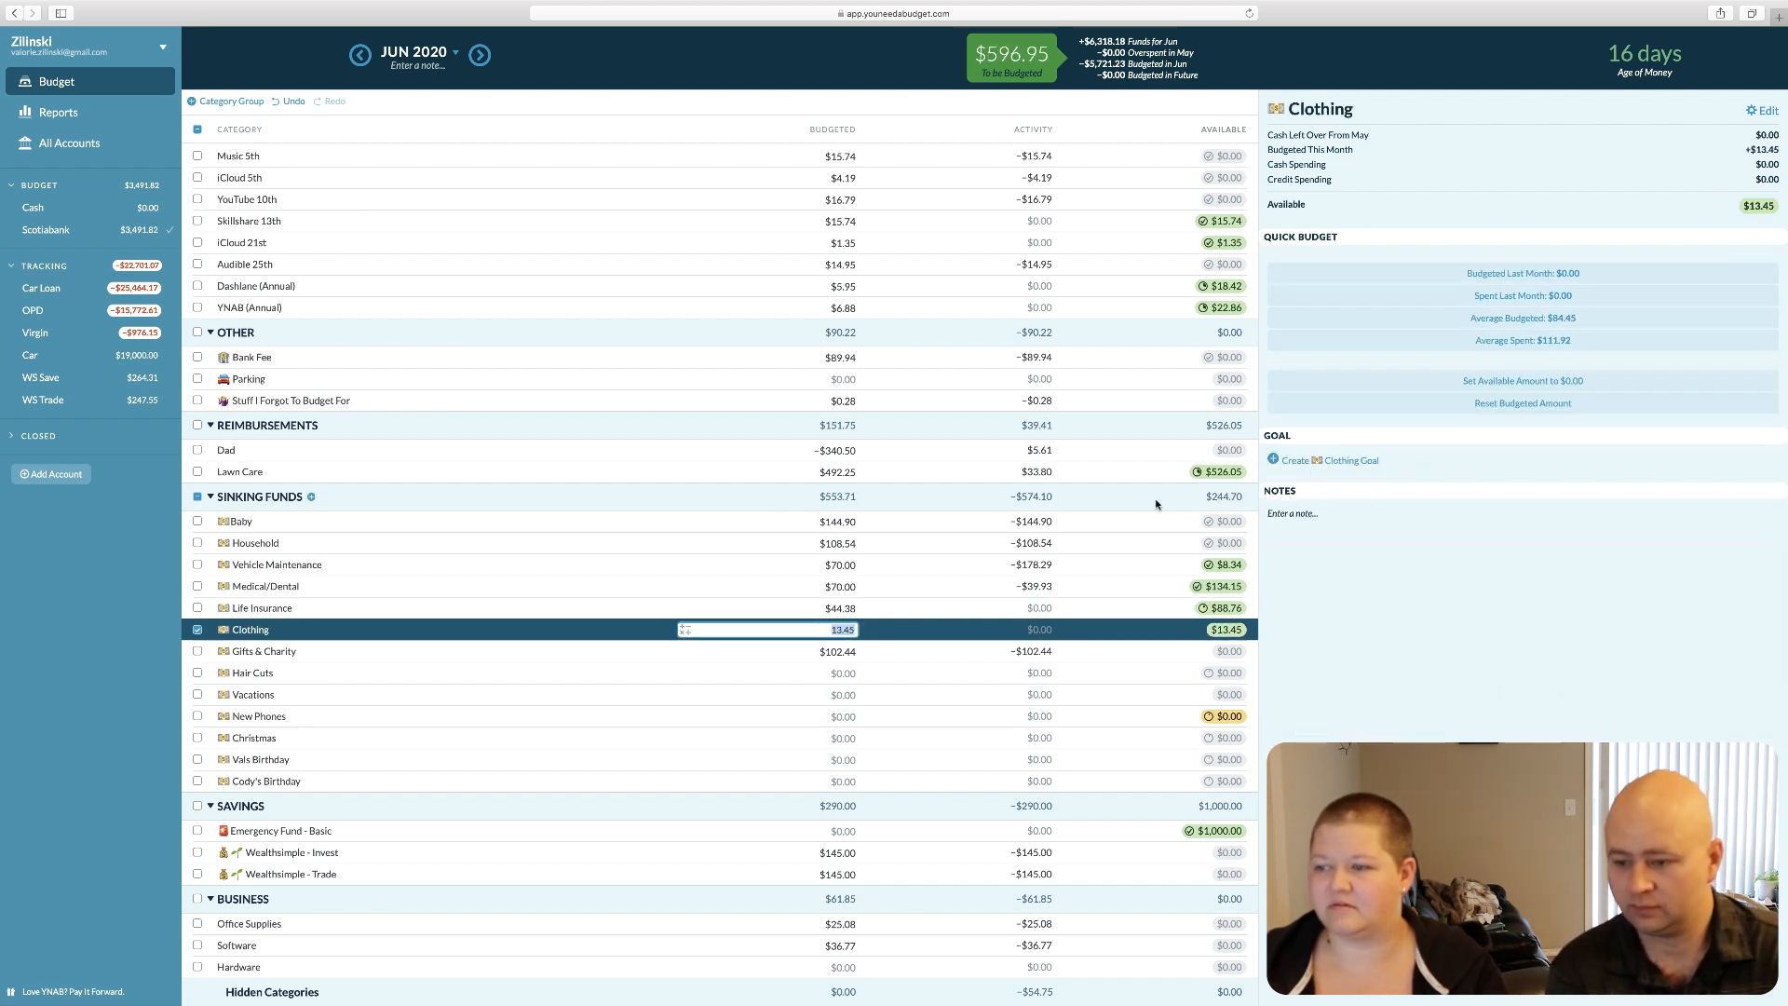
{"action": "key", "text": "Right"}
{"action": "type", "text": "+60"}
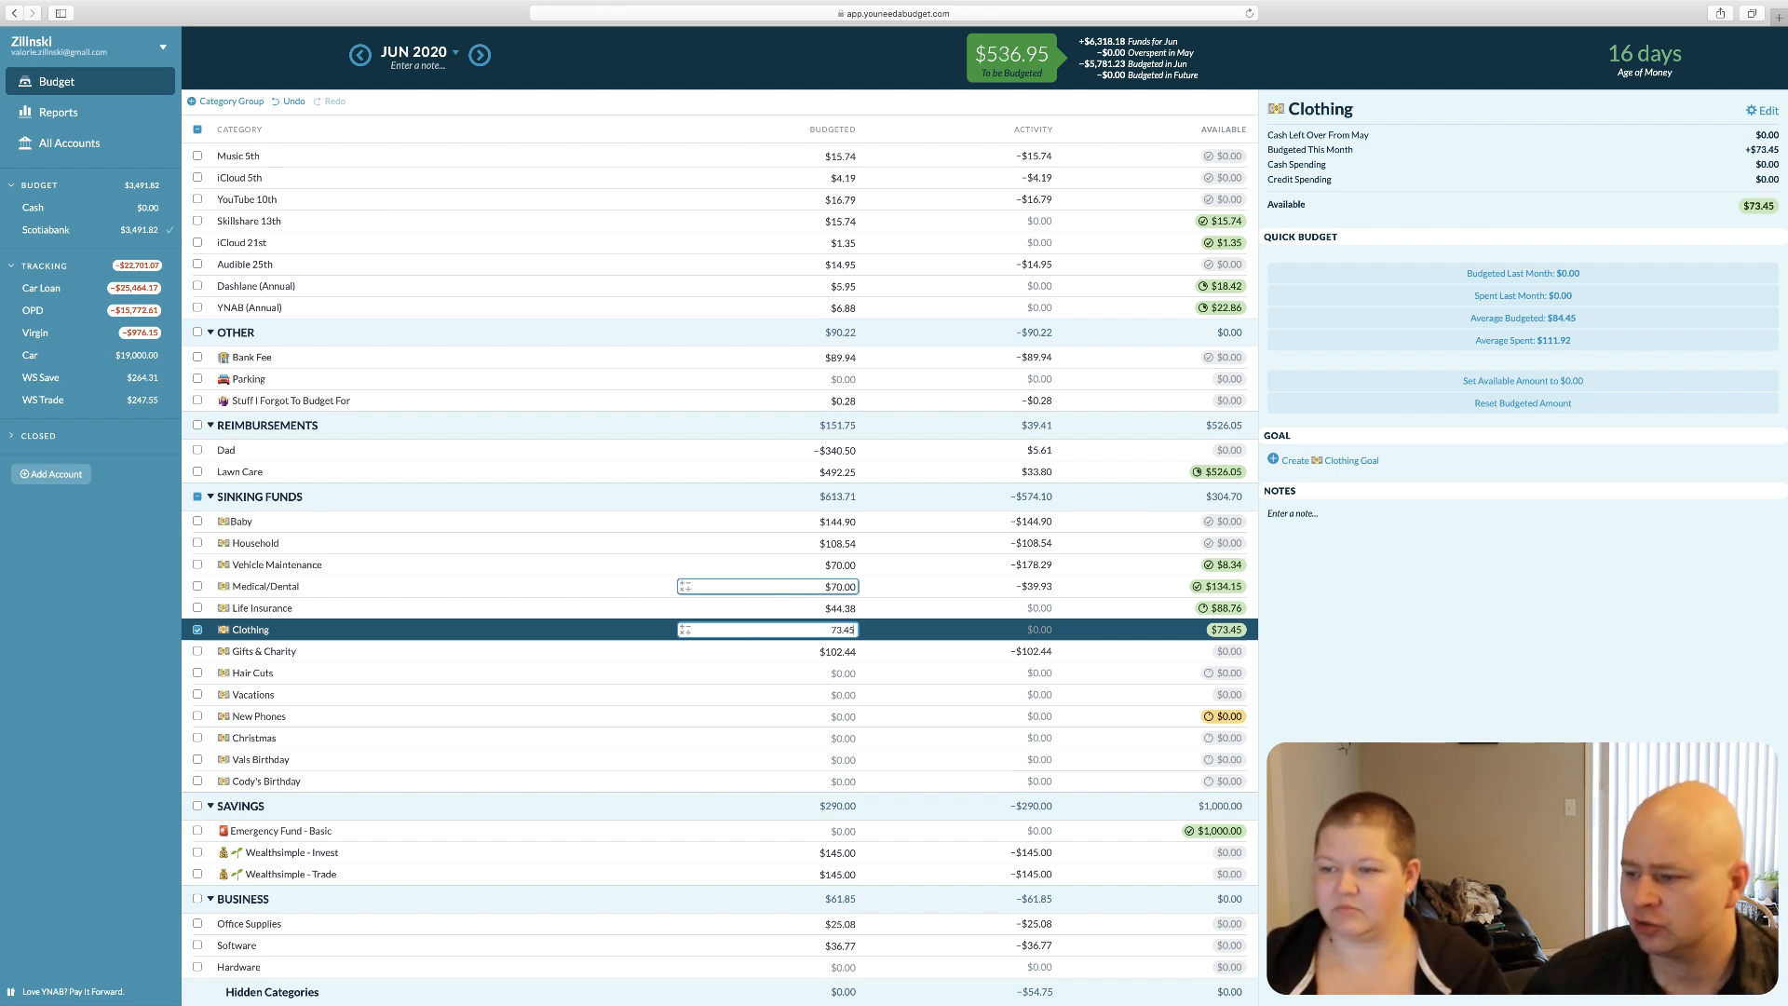
{"action": "key", "text": "Return"}
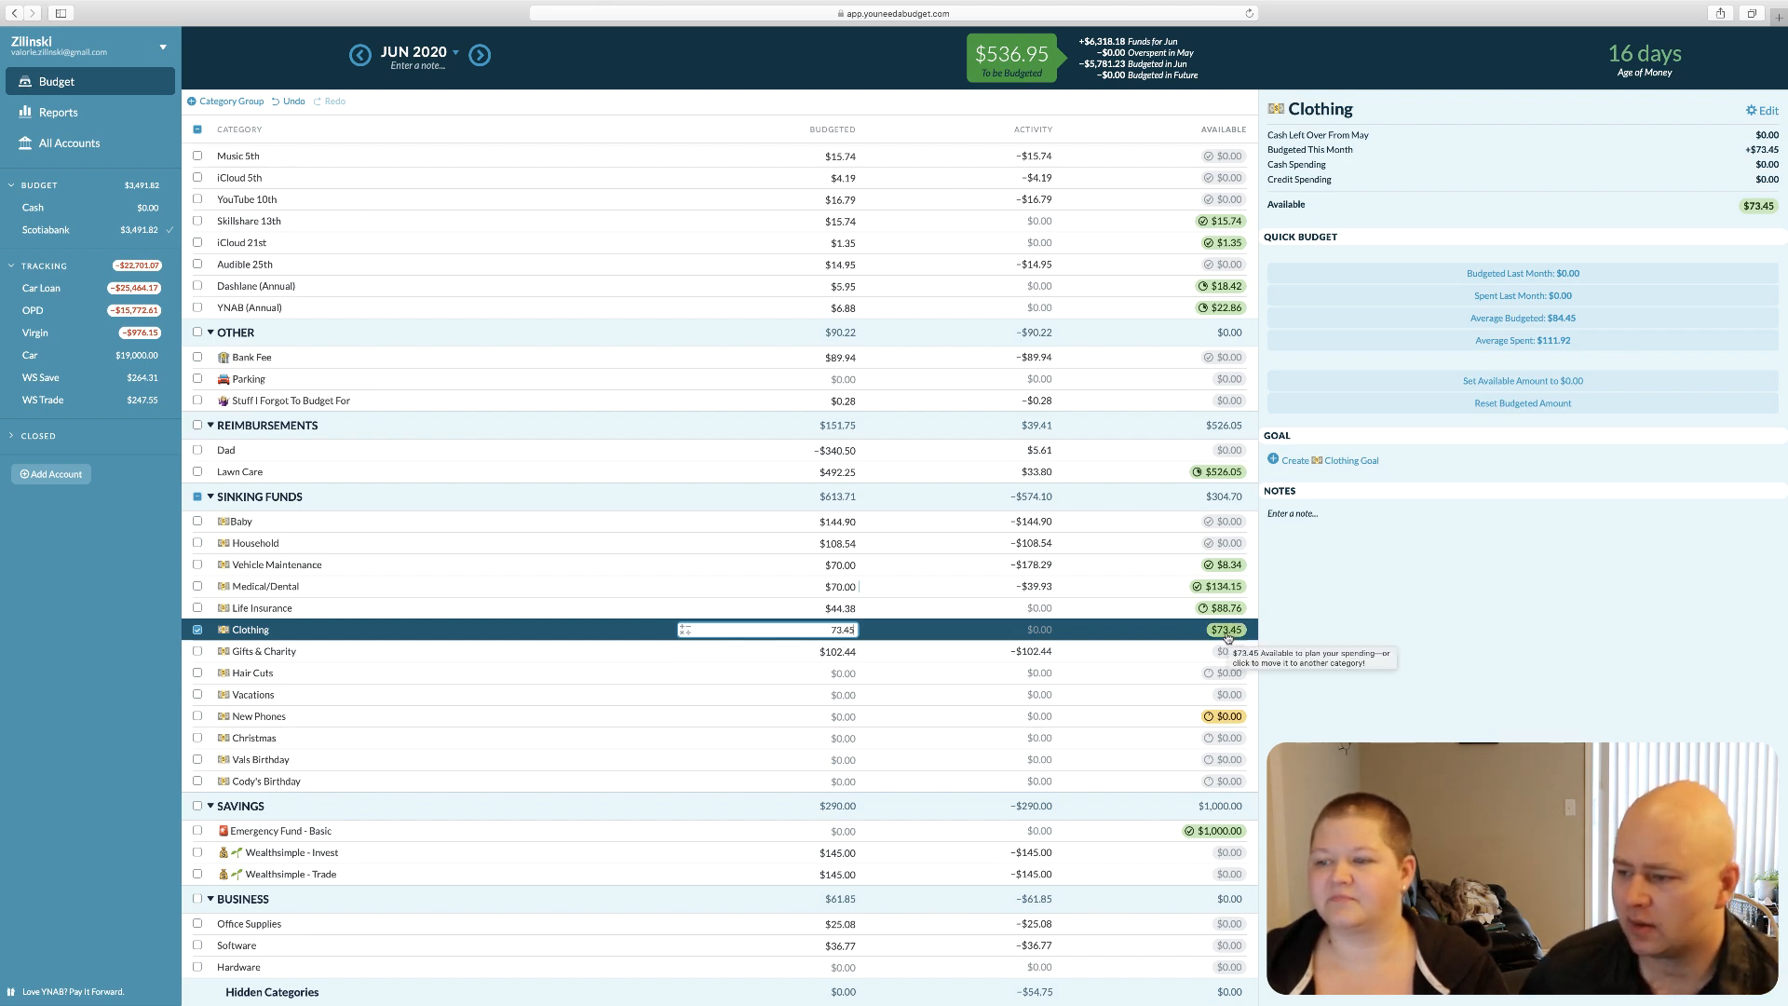
Switch to the July 2020 budget and budget the underfunded $25.20 for Tenants Insurance 7th under Bill Payments
{"action": "scroll", "coordinate": [487, 580], "scroll_direction": "up", "scroll_amount": 4}
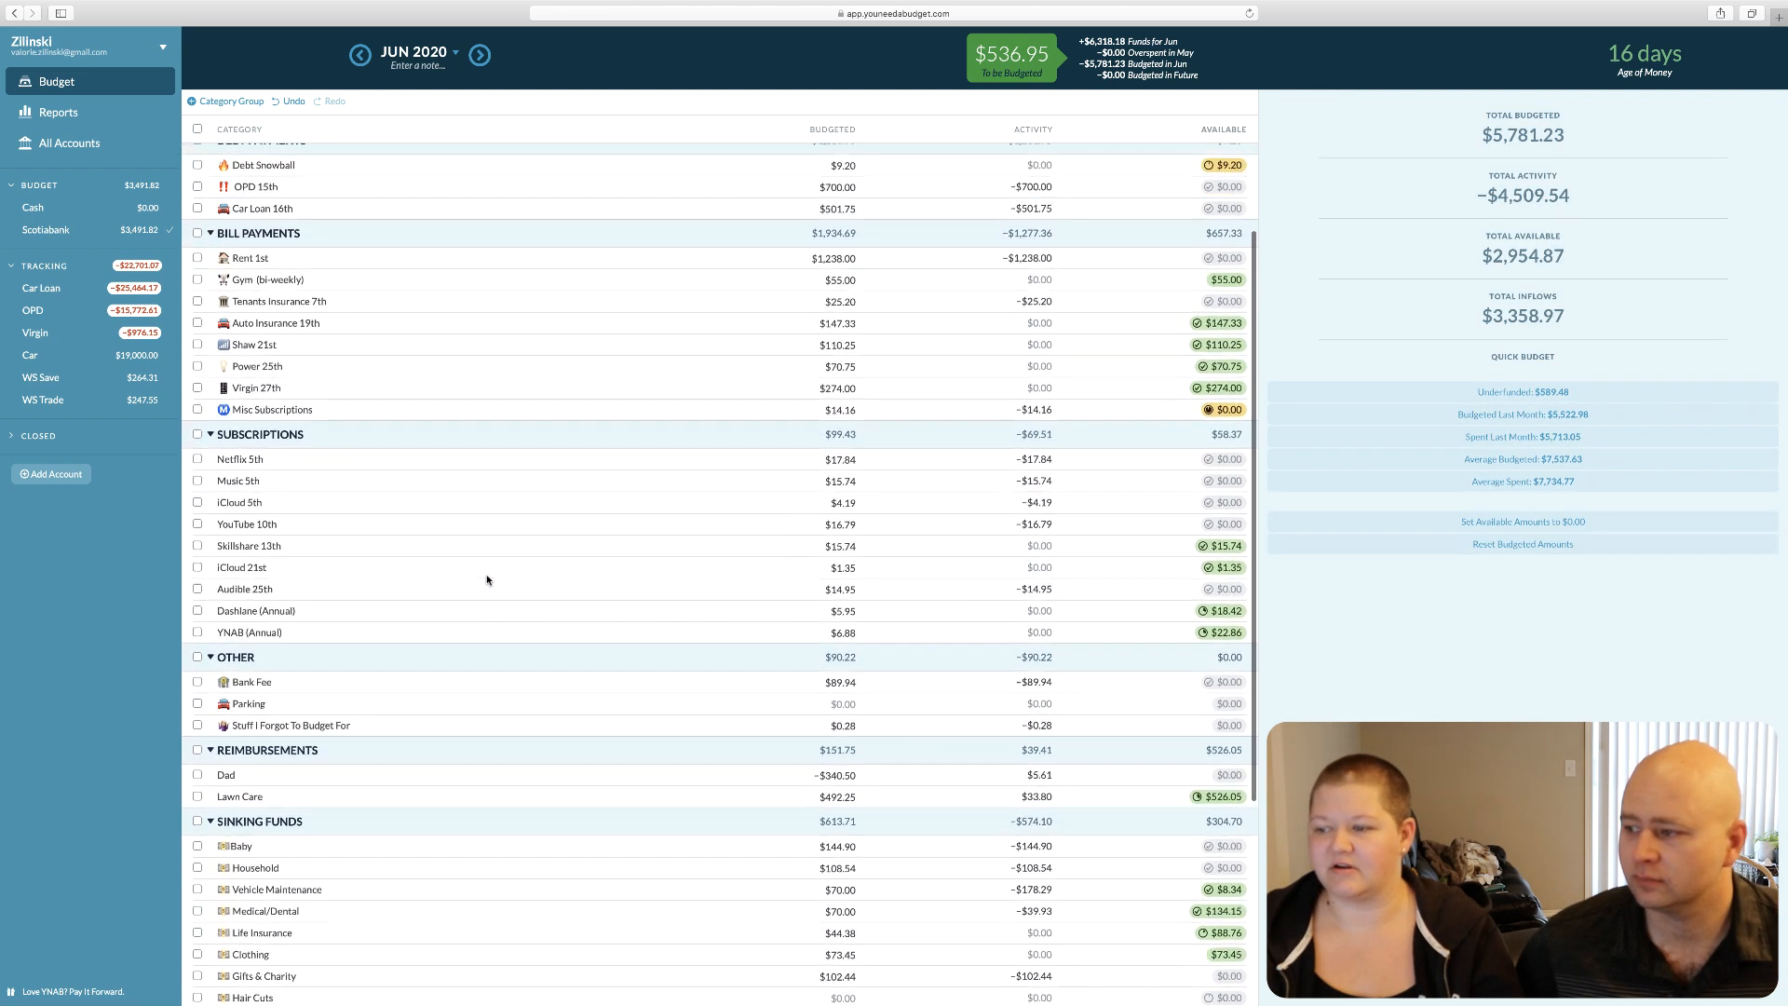
{"action": "left_click", "coordinate": [482, 58]}
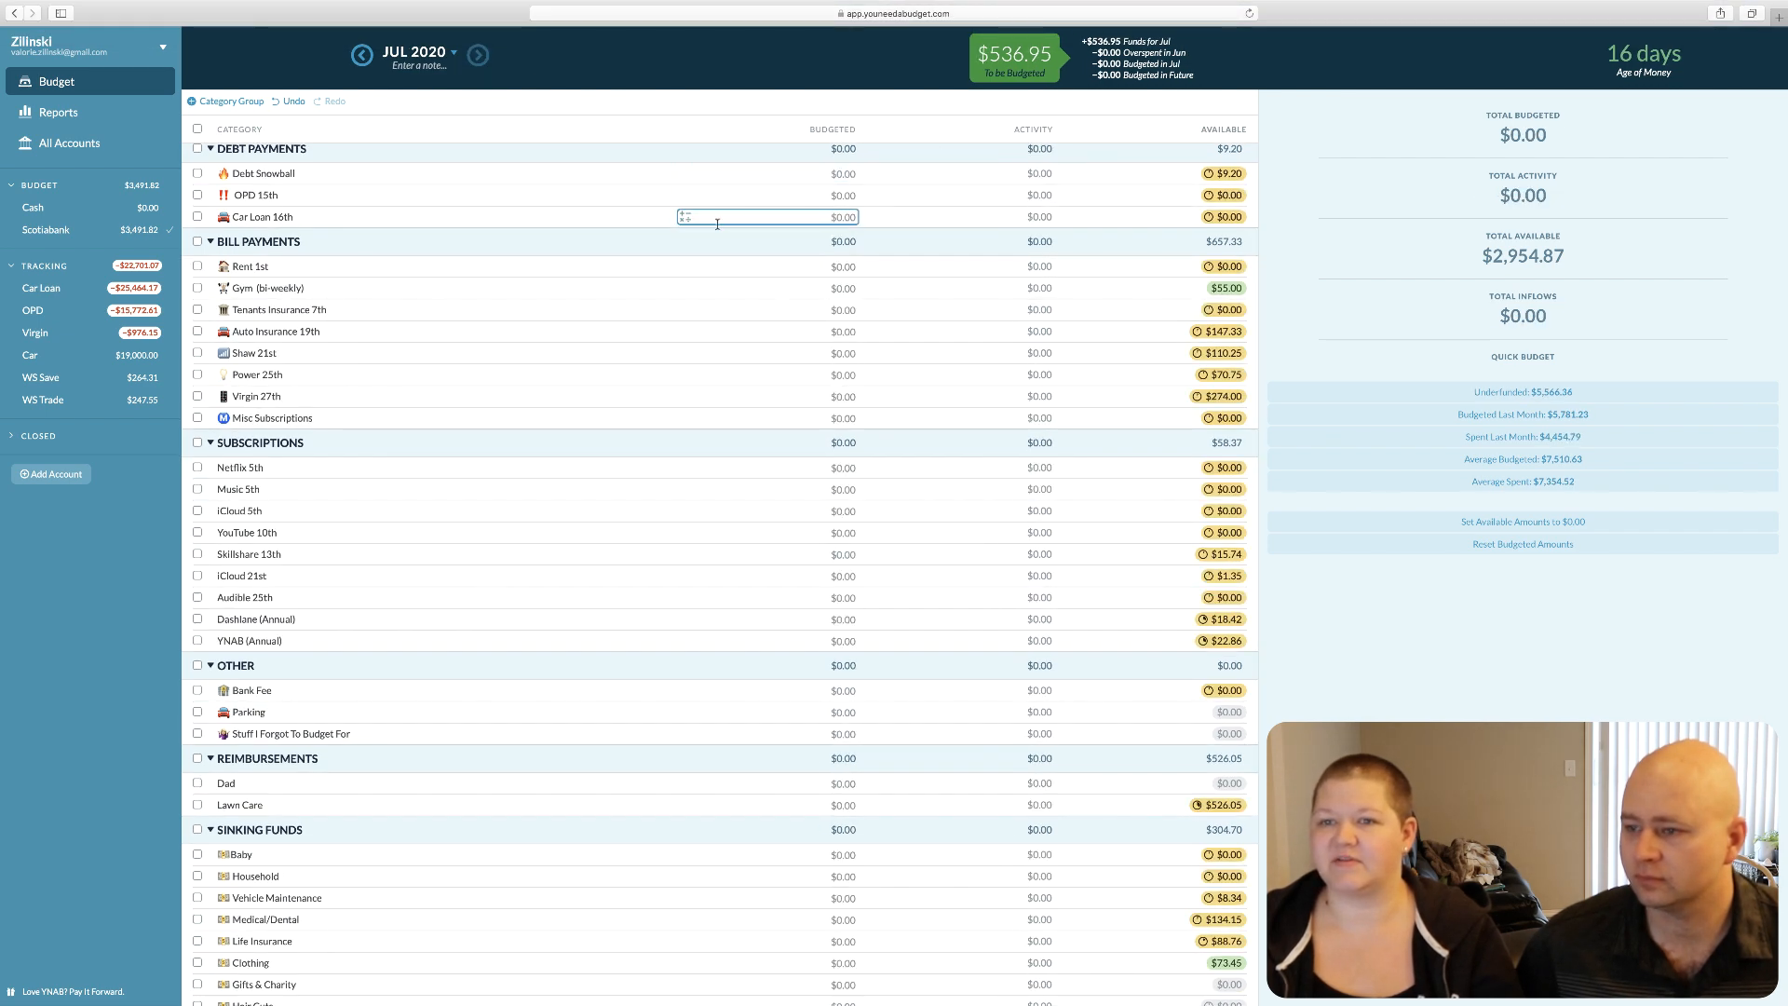
{"action": "scroll", "coordinate": [742, 259], "scroll_direction": "up", "scroll_amount": 3}
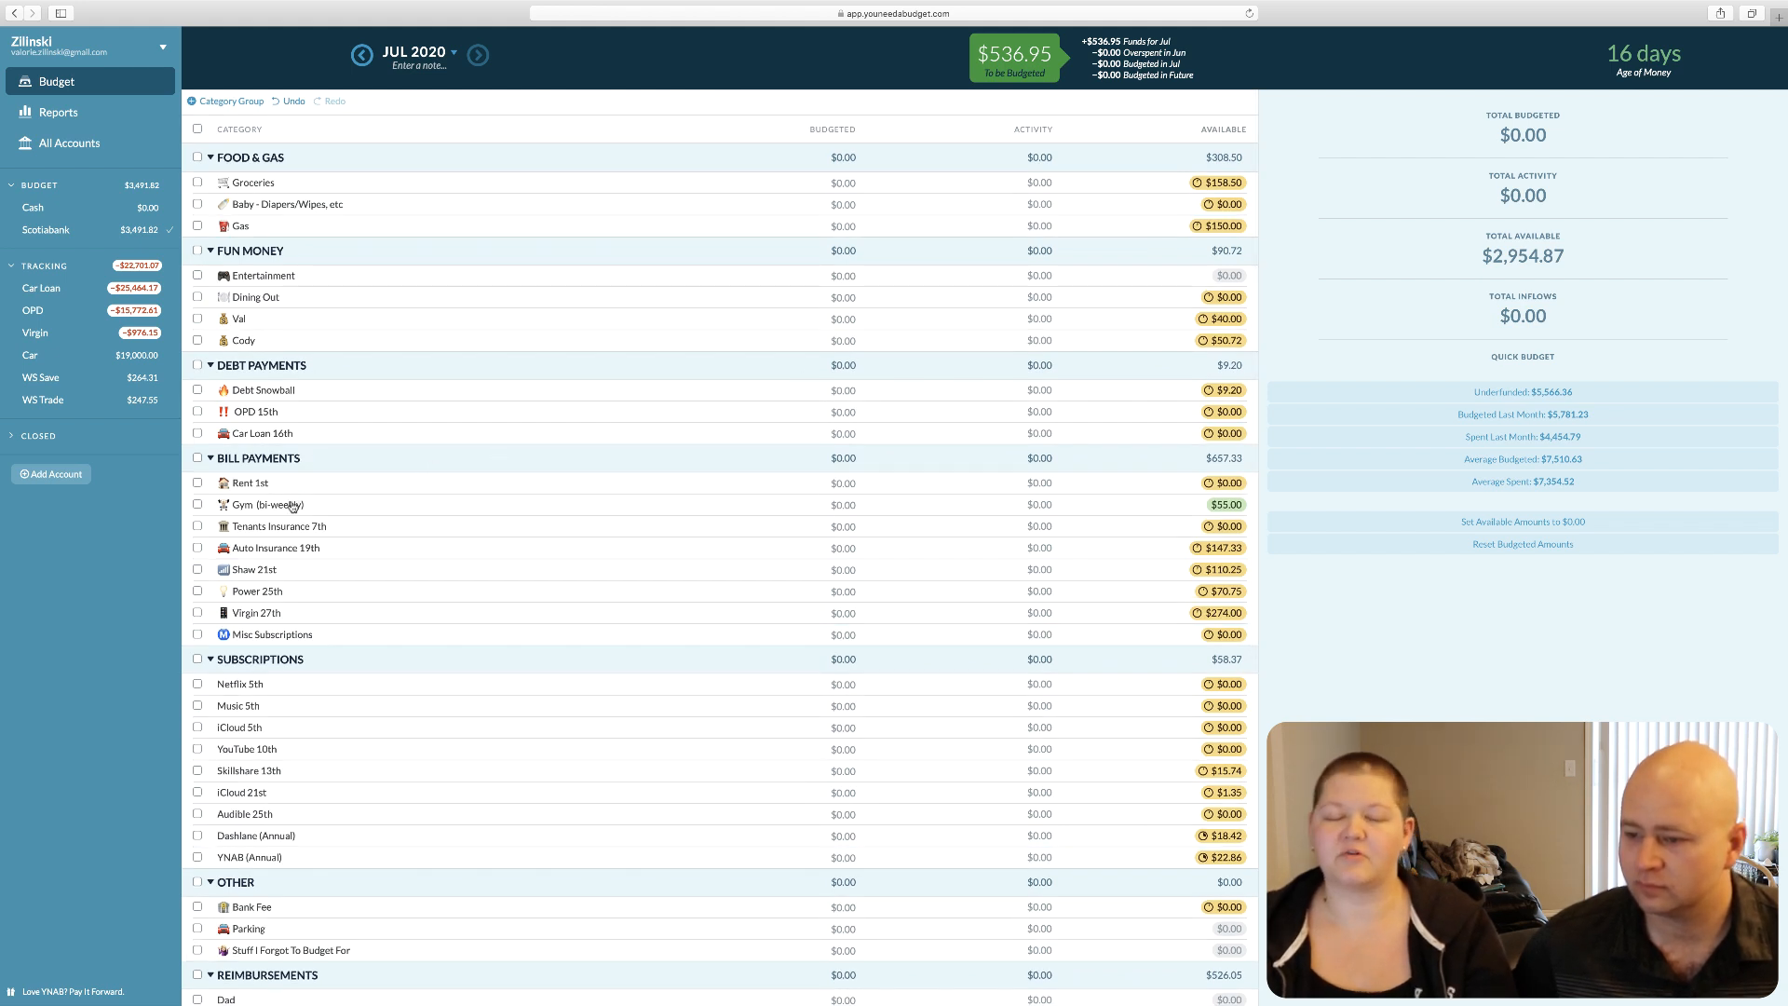
{"action": "left_click_drag", "start_coordinate": [292, 505], "coordinate": [293, 509]}
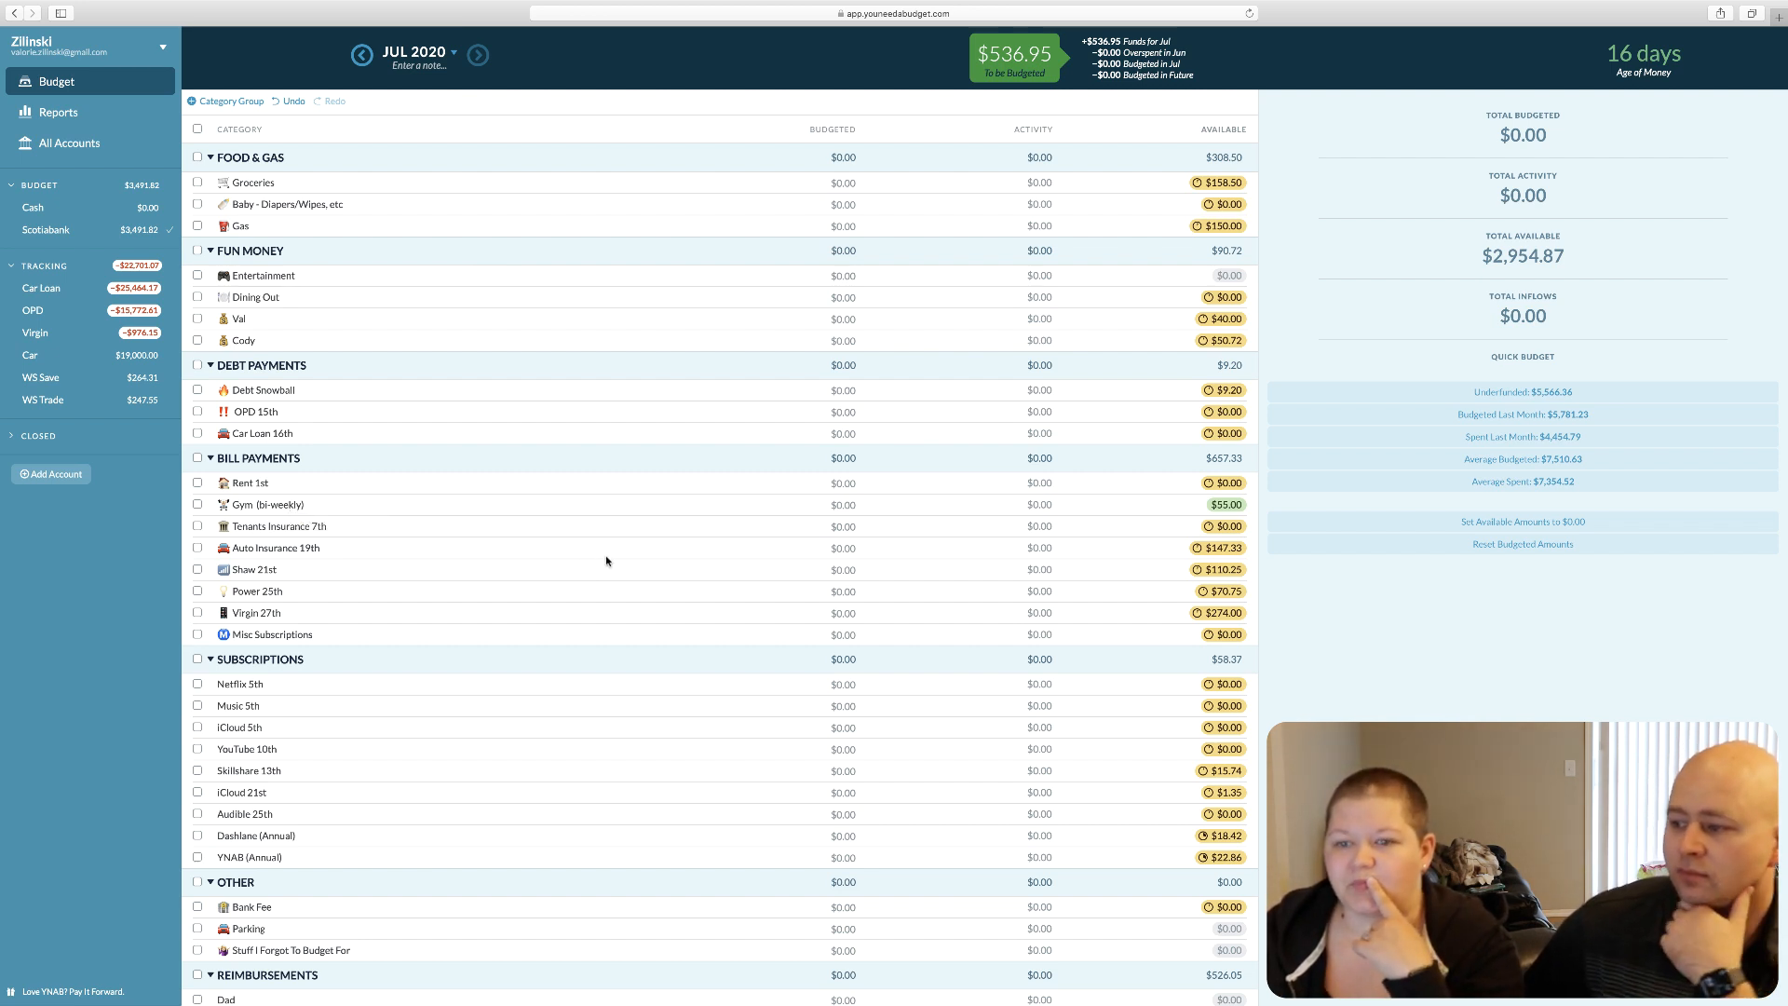
{"action": "left_click", "coordinate": [829, 508]}
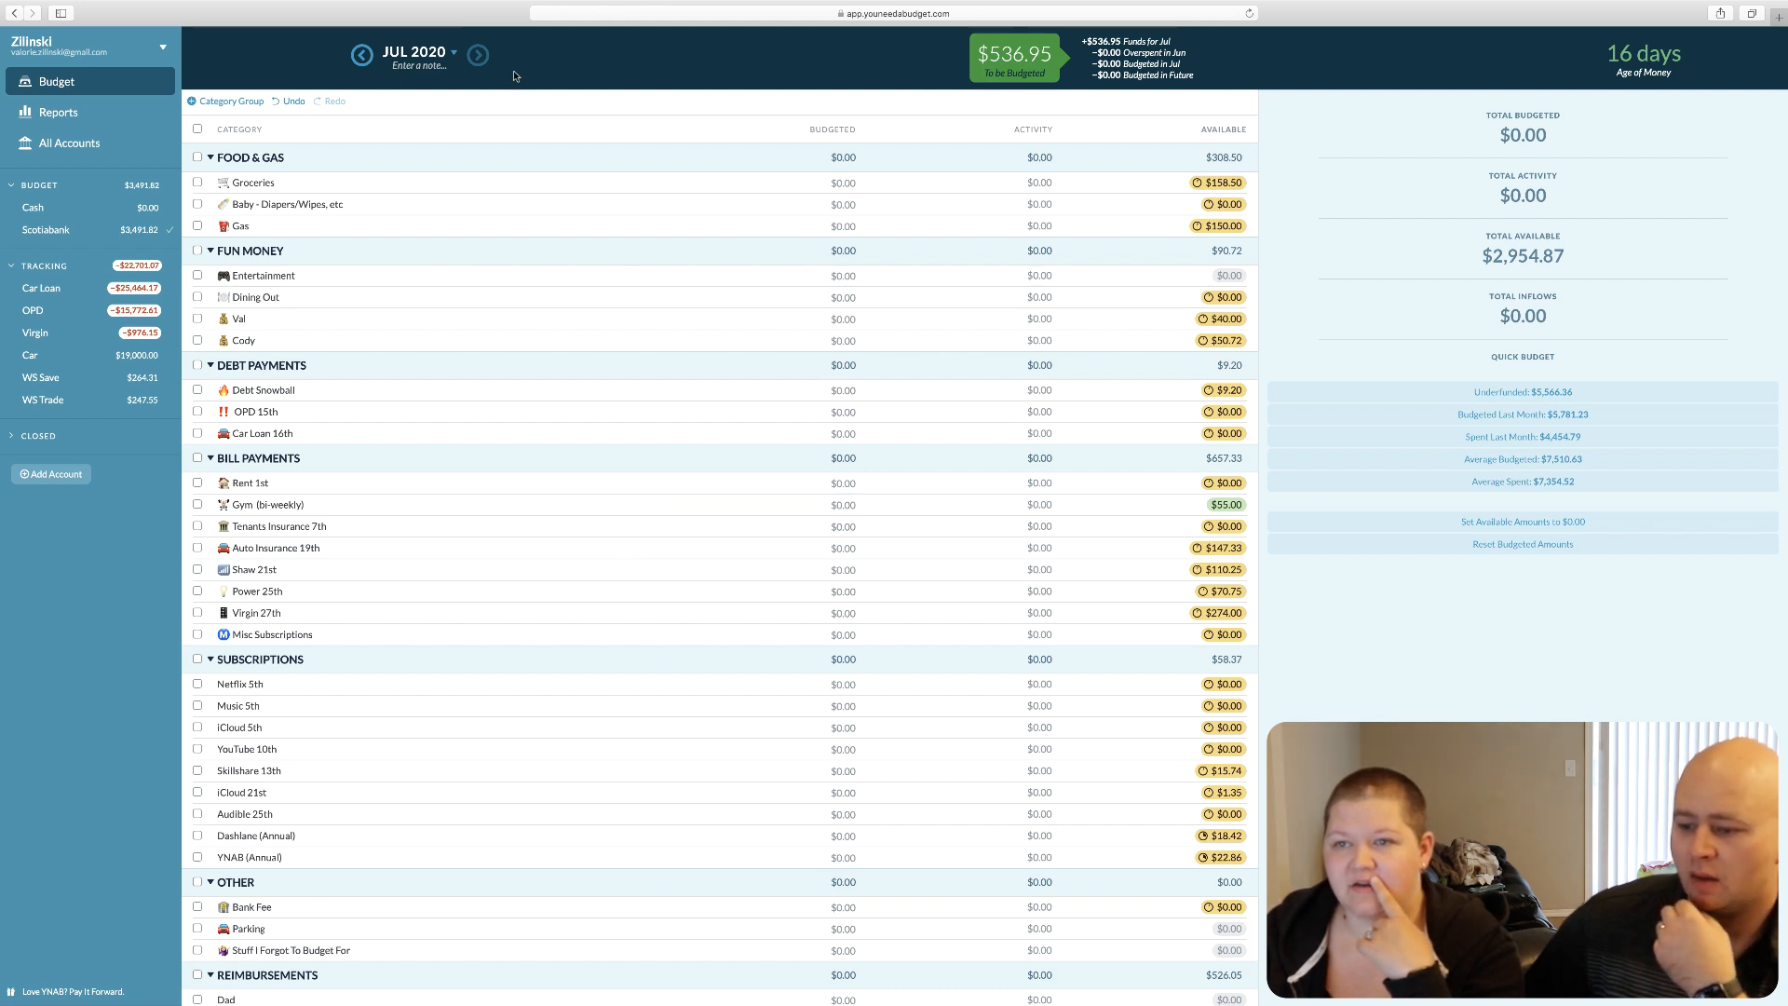
{"action": "left_click", "coordinate": [359, 58]}
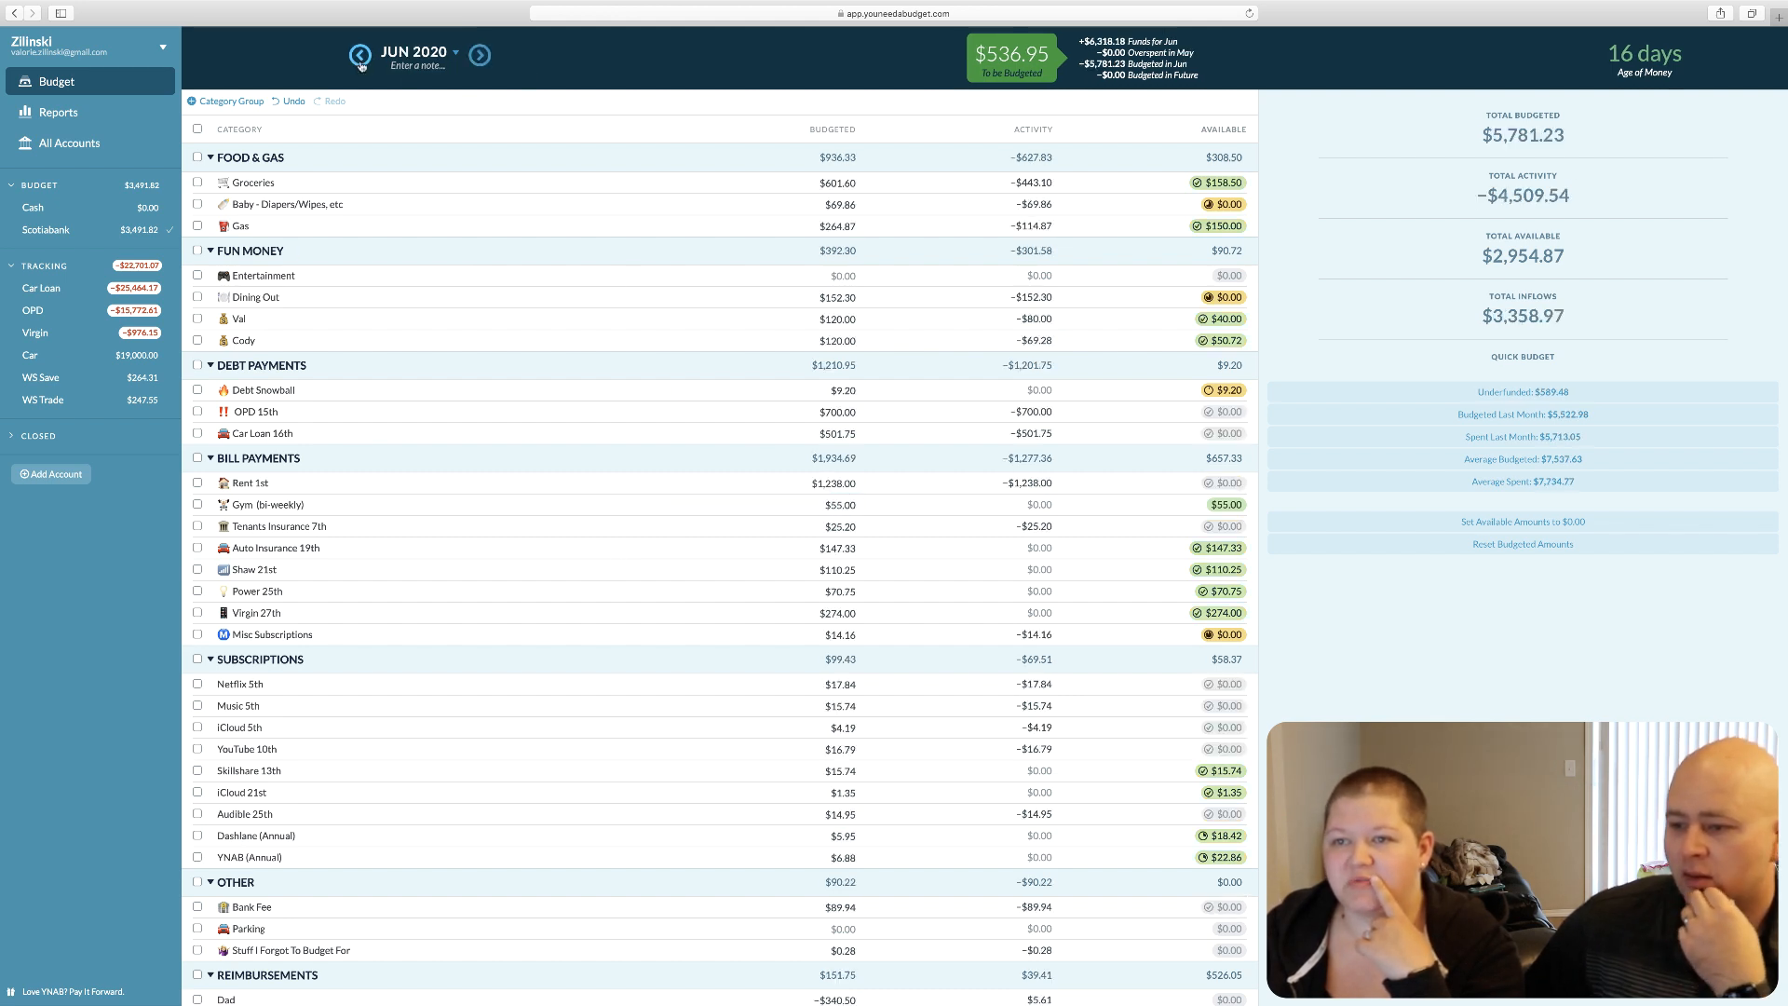
{"action": "left_click", "coordinate": [480, 56]}
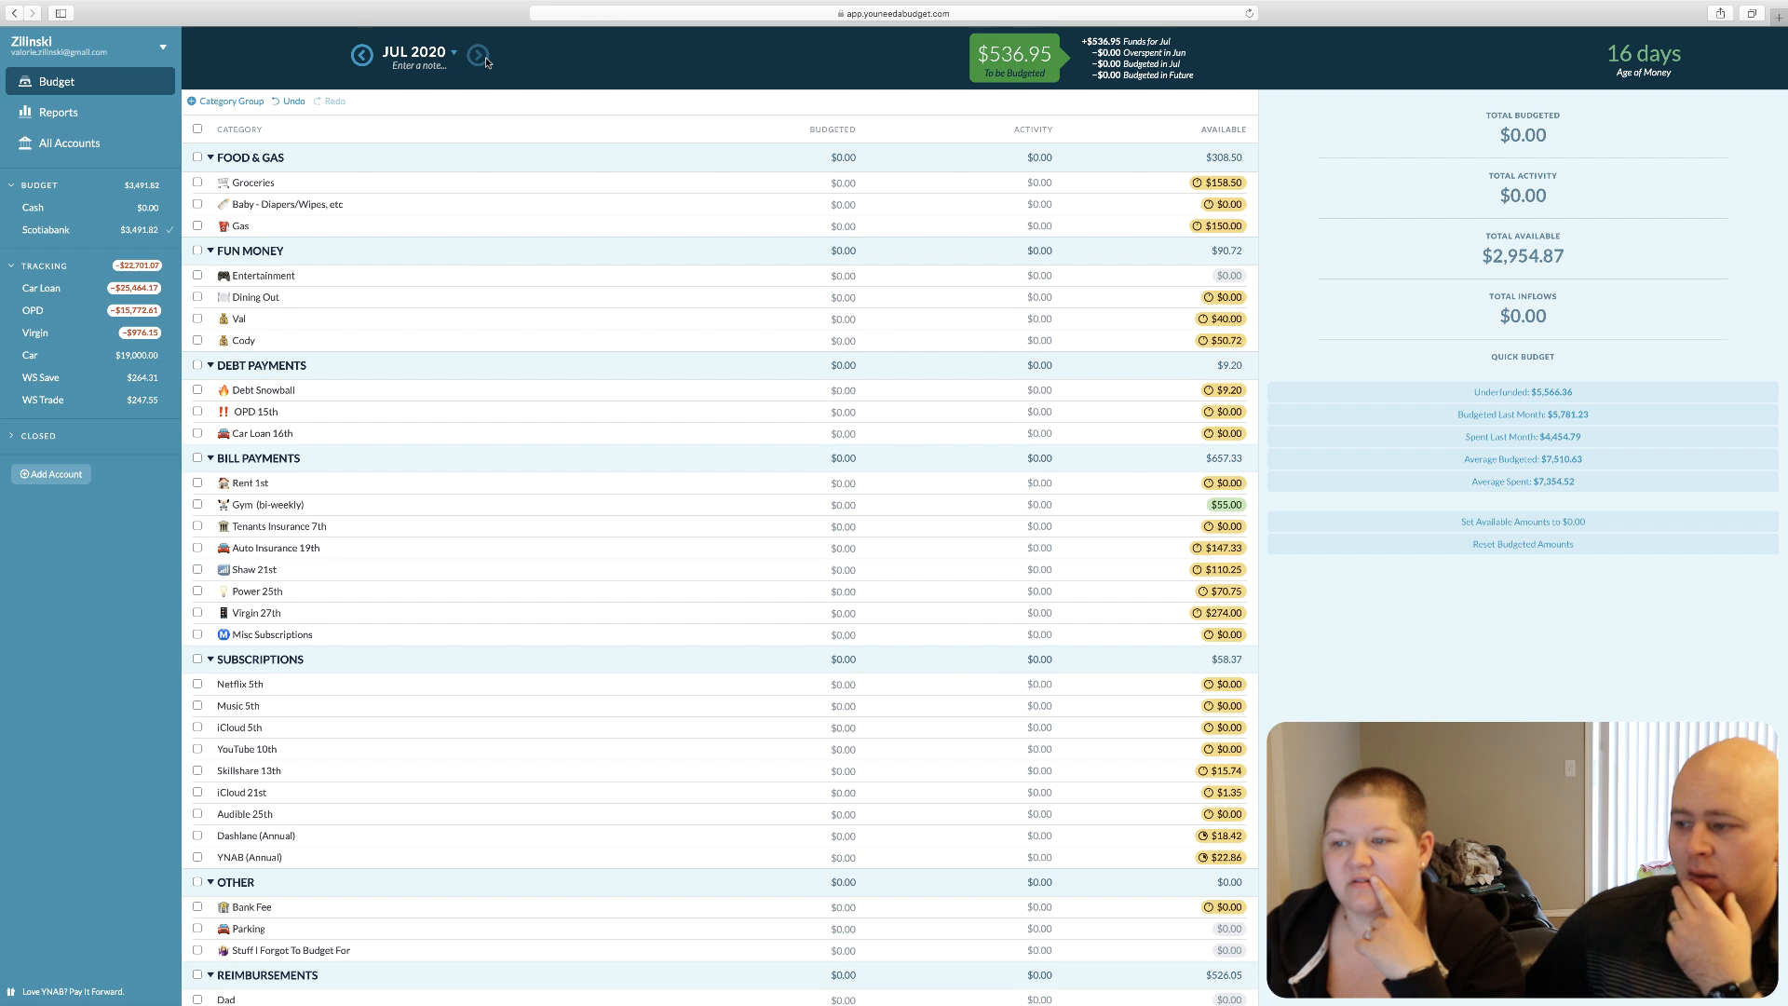
{"action": "left_click", "coordinate": [852, 528]}
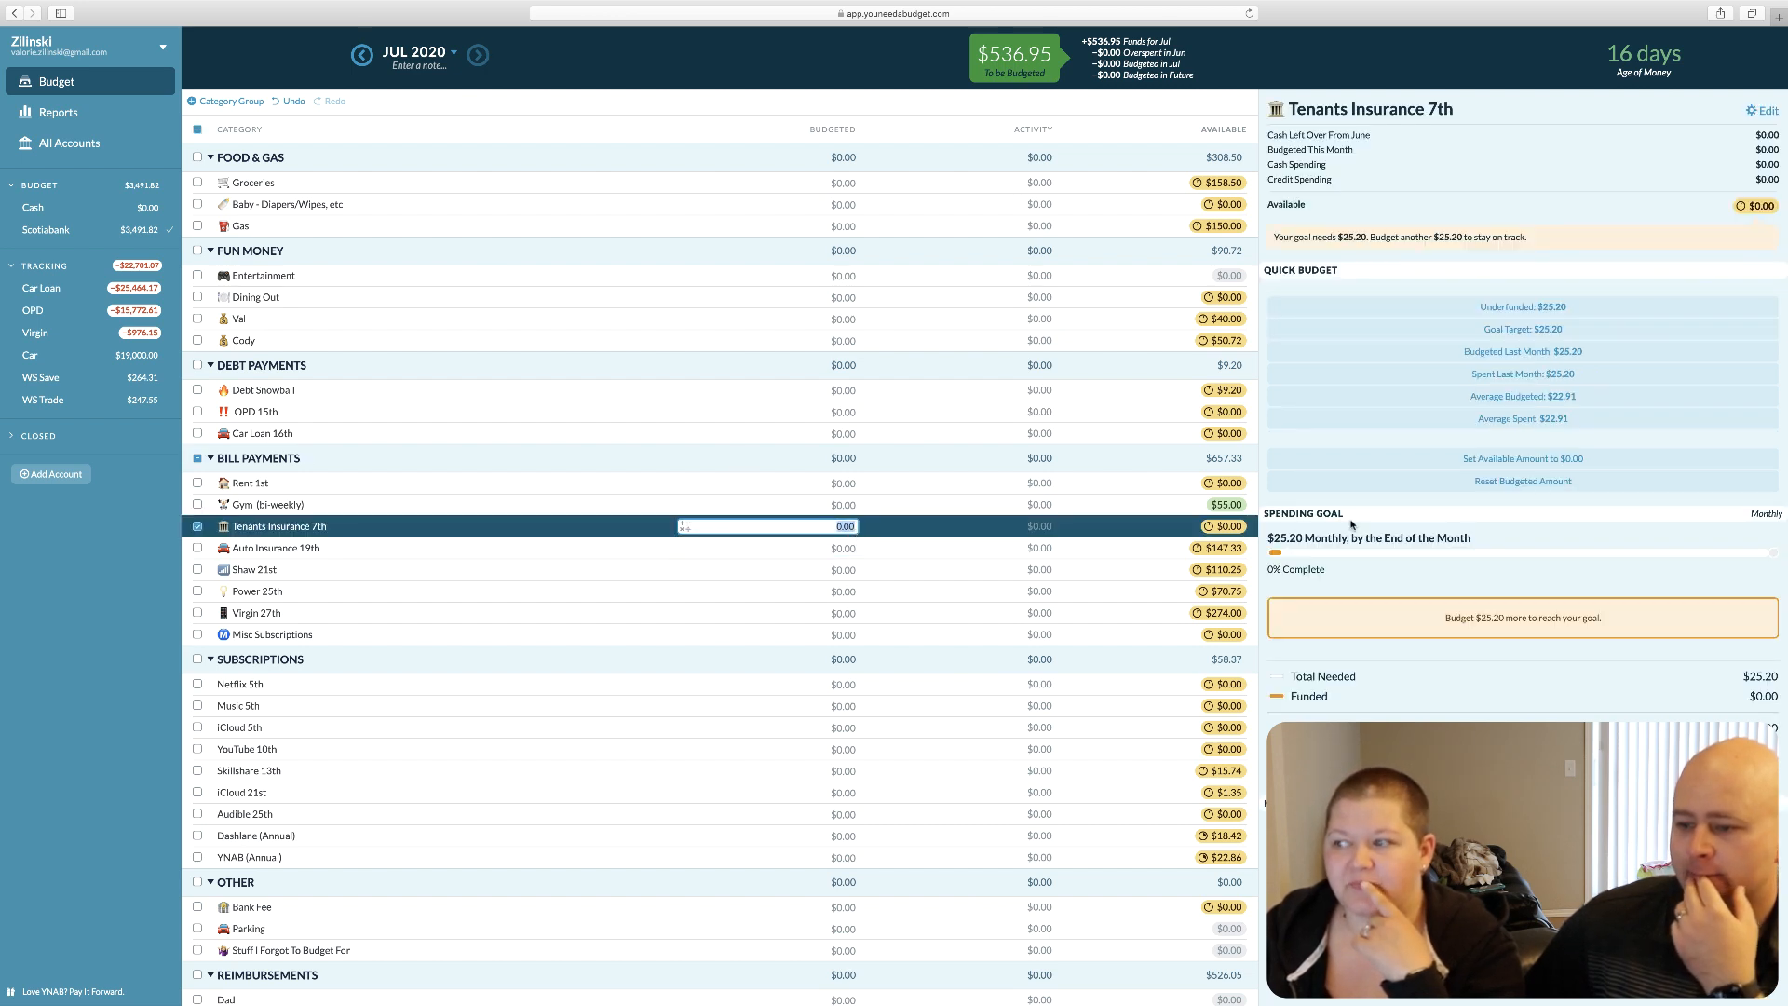
{"action": "left_click", "coordinate": [1479, 310]}
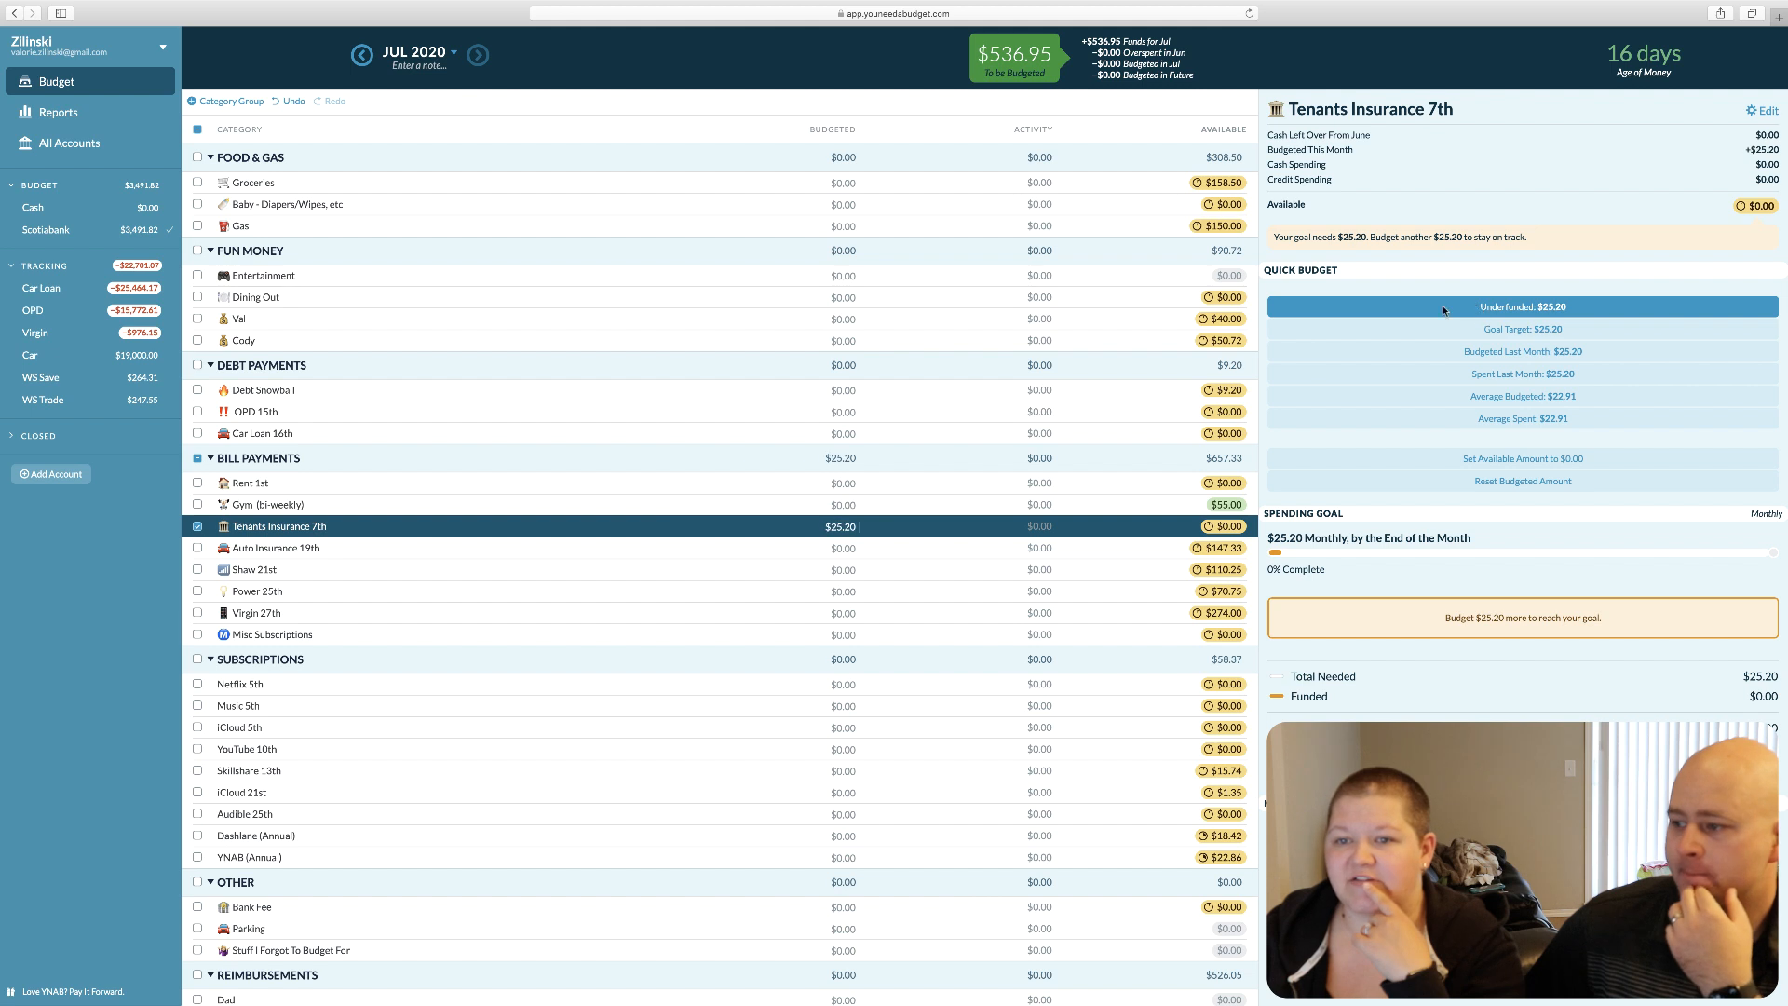
Budget $300 for the Groceries category in July
{"action": "left_click", "coordinate": [845, 182]}
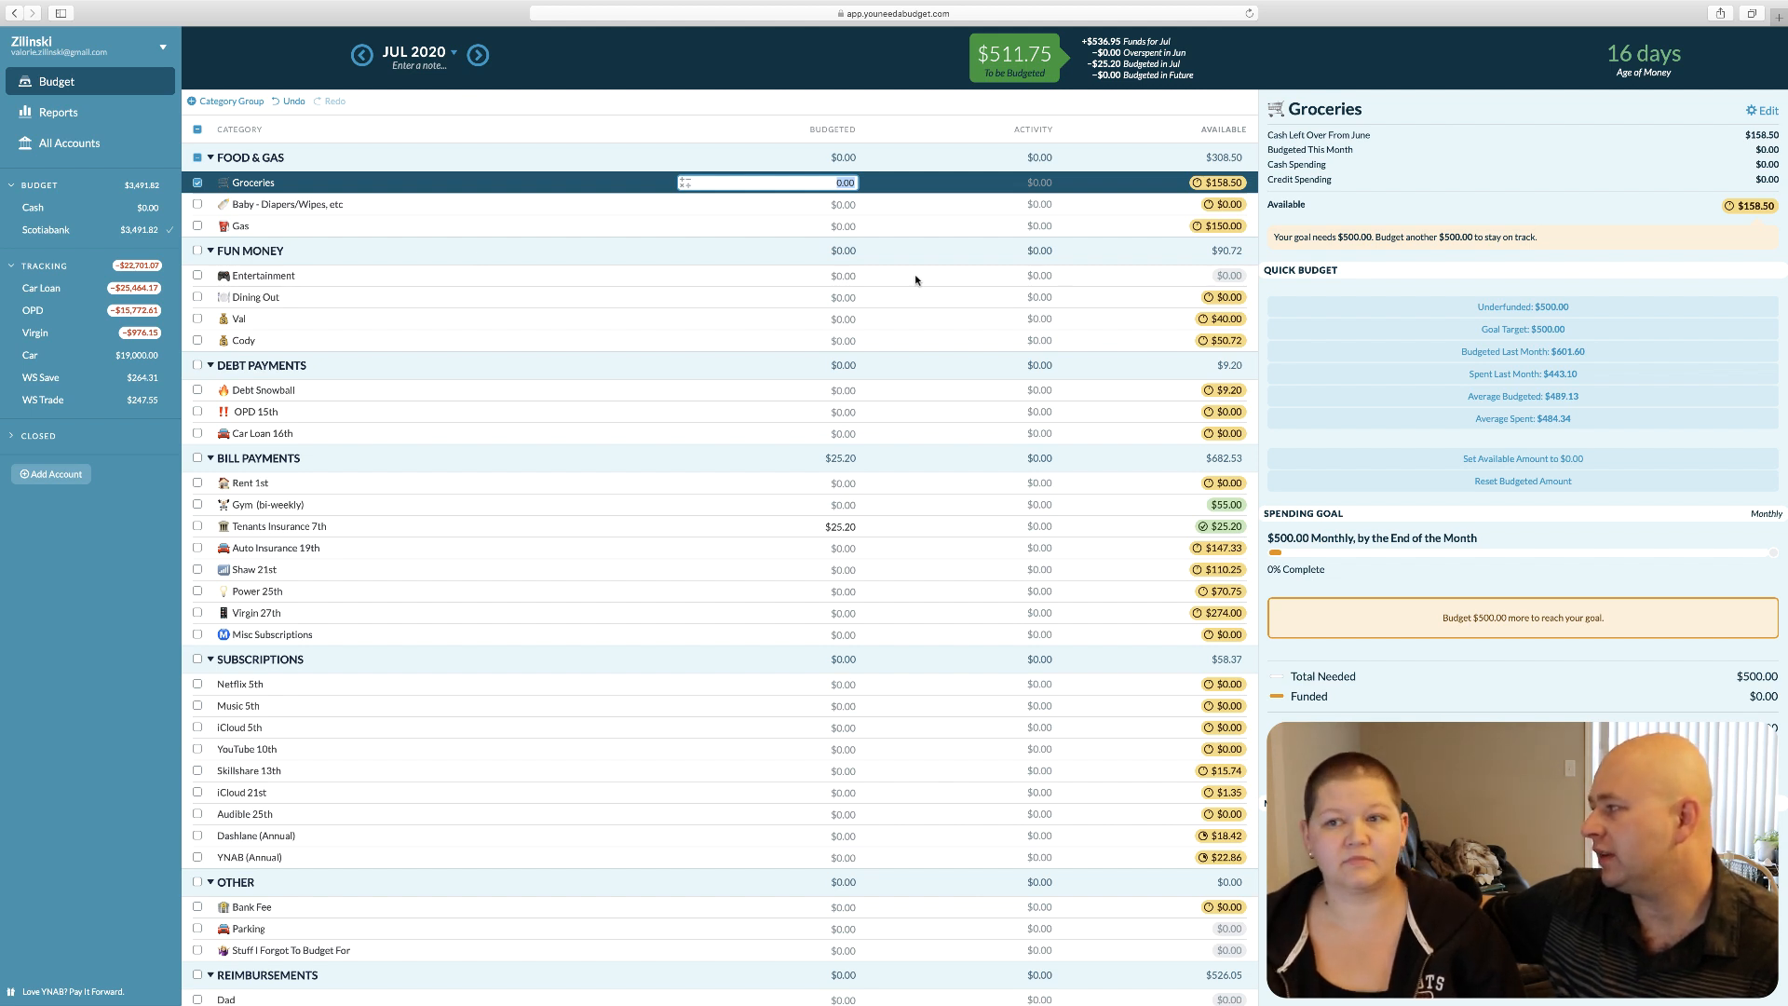
{"action": "type", "text": "300"}
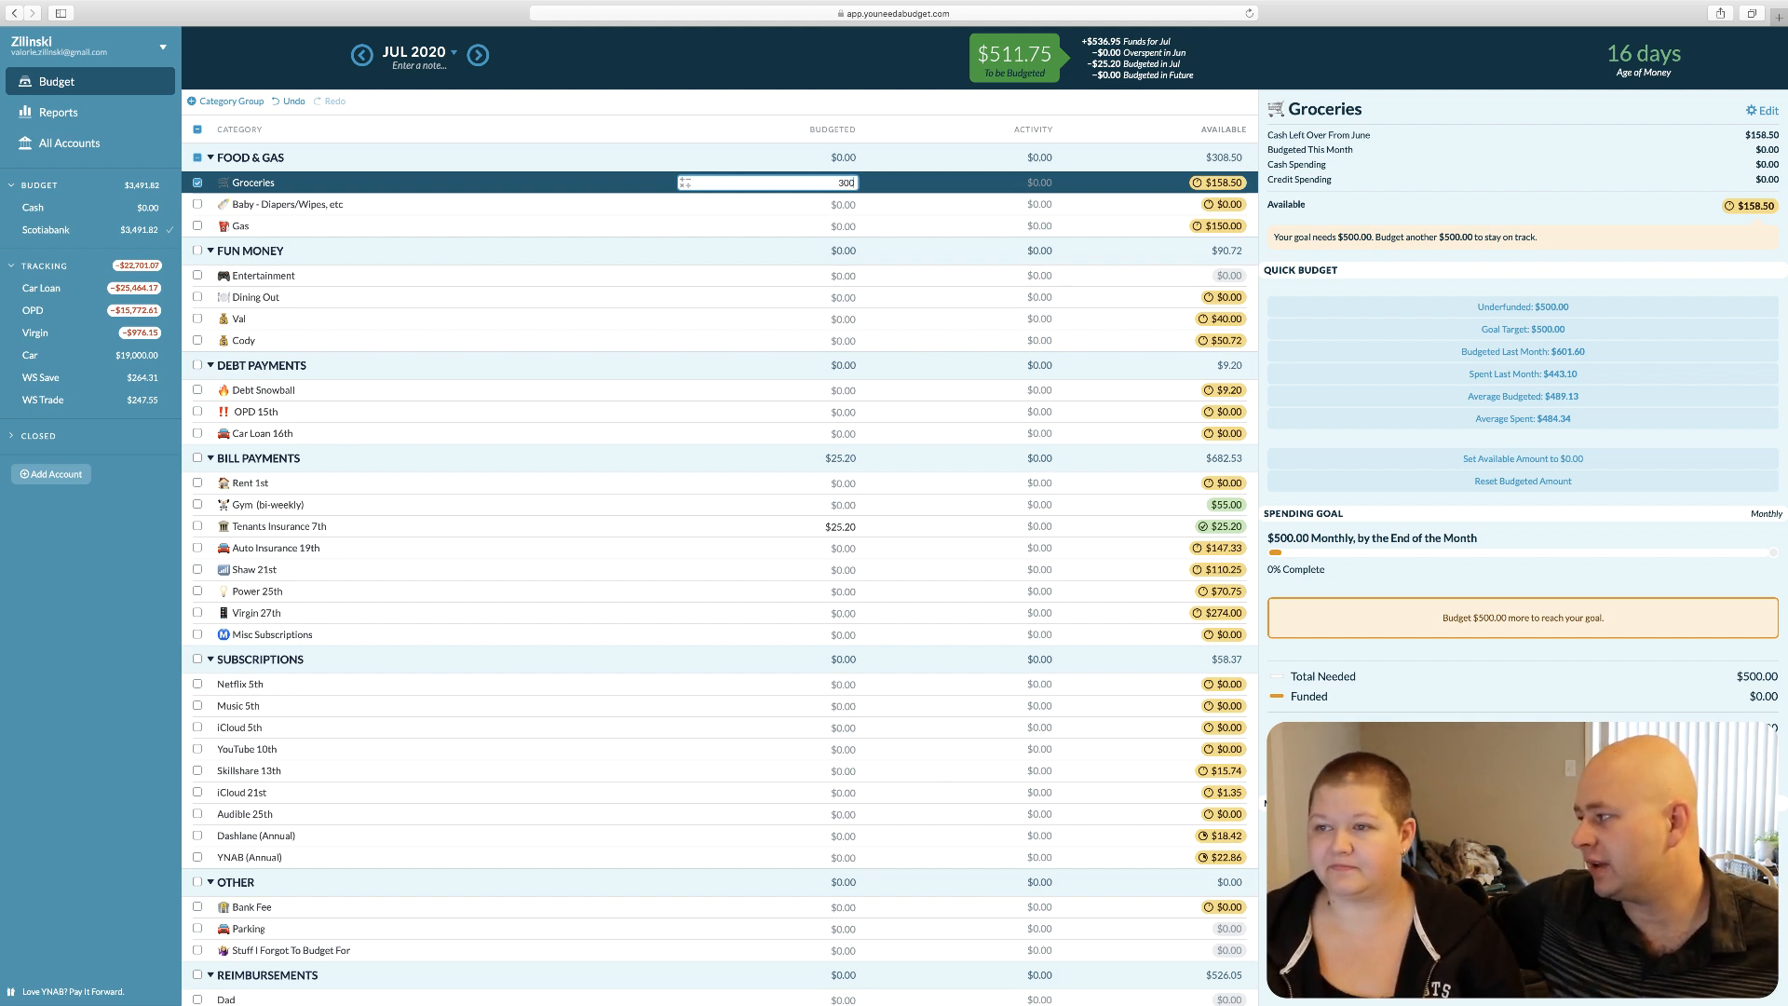
{"action": "key", "text": "Return"}
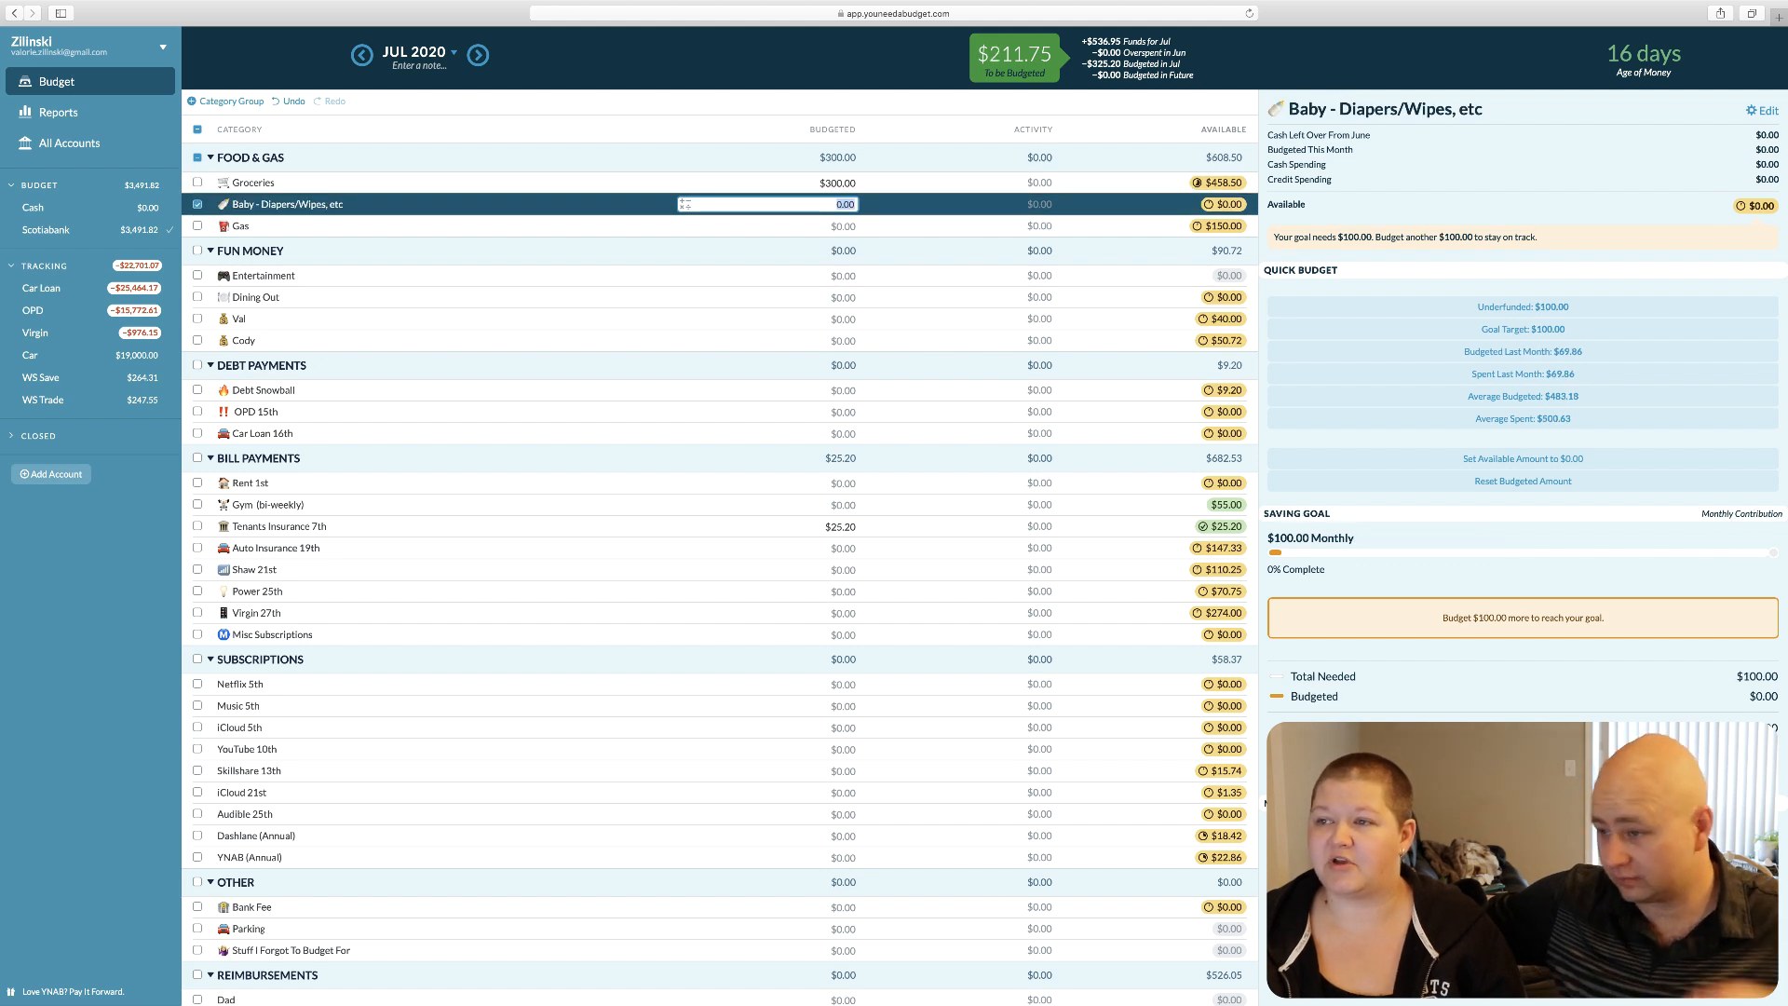
{"action": "key", "text": "Return"}
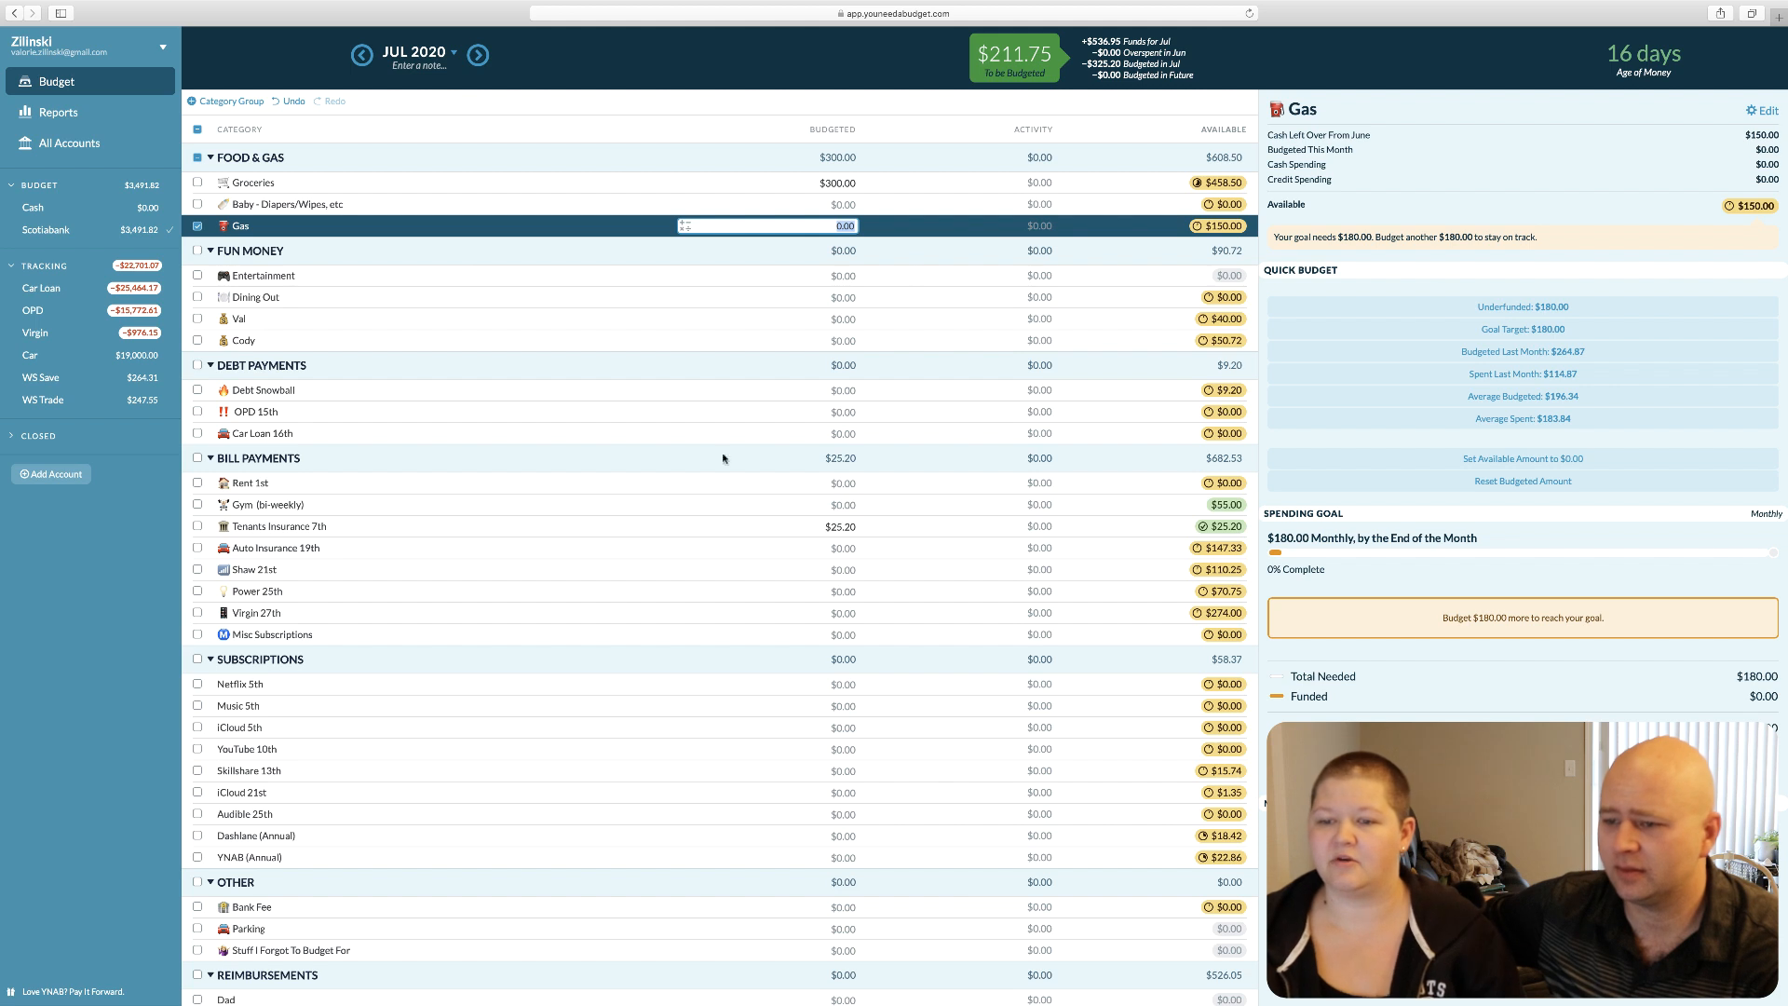
Budget the underfunded amounts for only the Netflix 5th, Music 5th, iCloud 5th and YouTube 10th subscriptions in July
{"action": "left_click", "coordinate": [198, 659]}
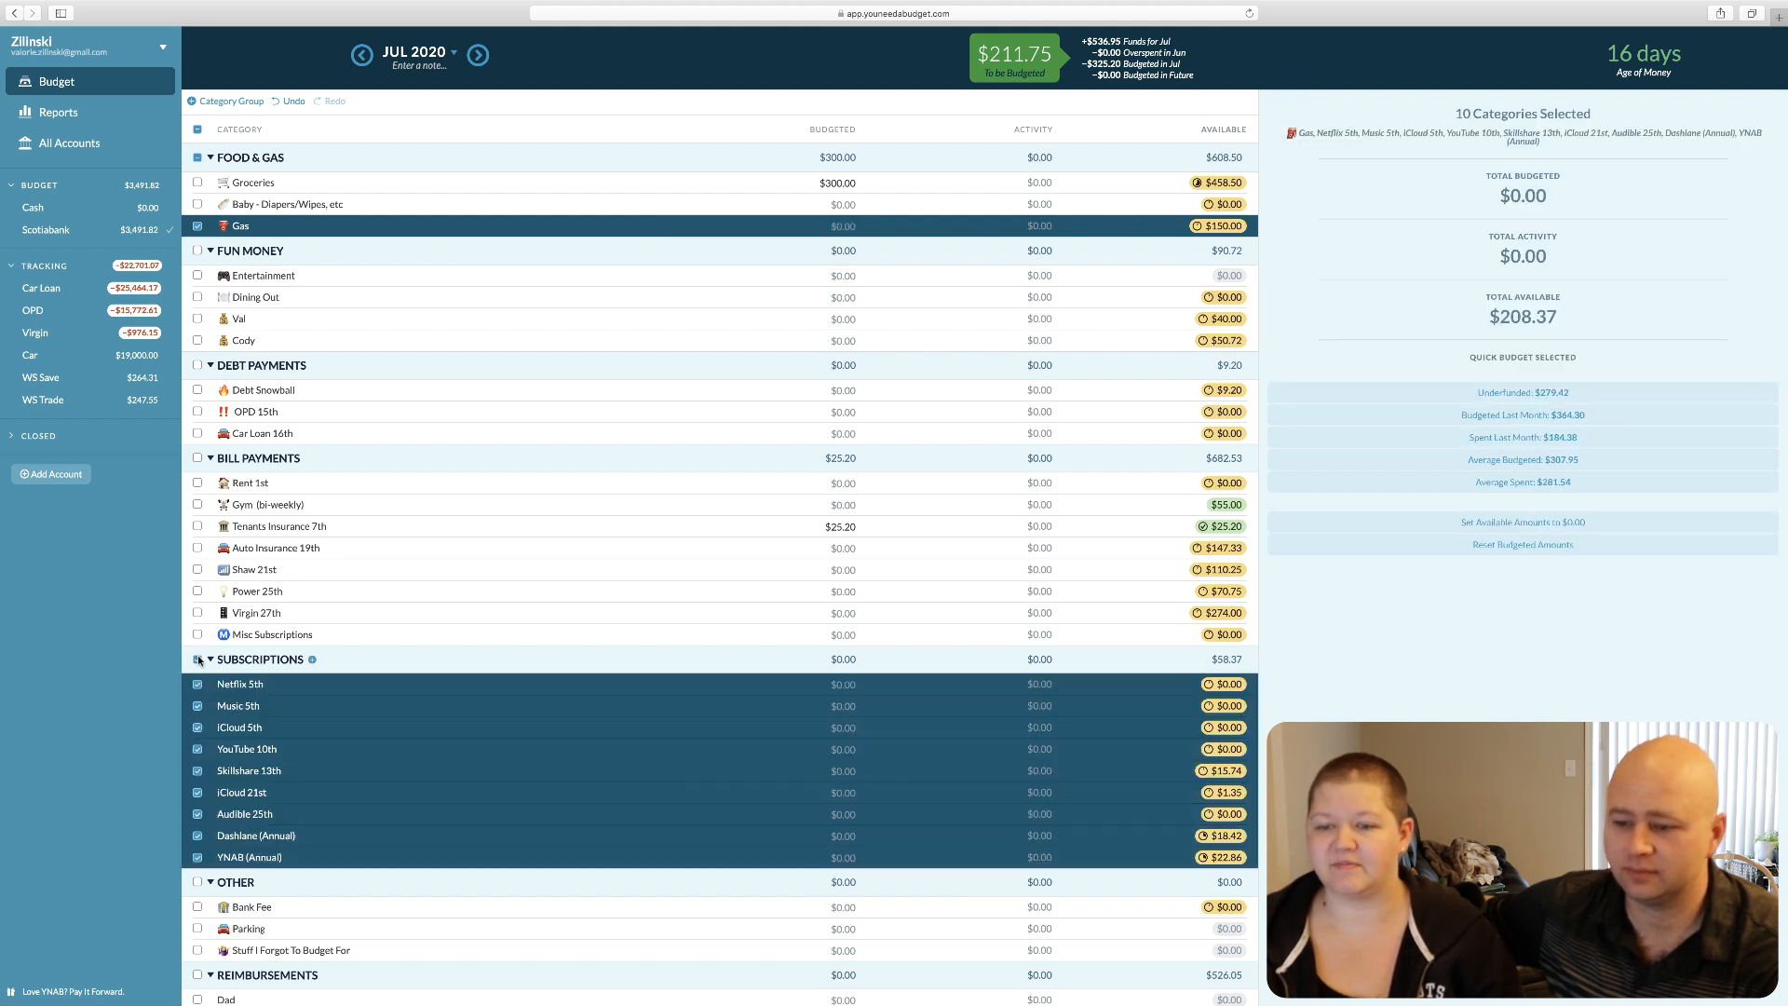
{"action": "left_click", "coordinate": [197, 771]}
{"action": "left_click", "coordinate": [197, 792]}
{"action": "left_click", "coordinate": [197, 813]}
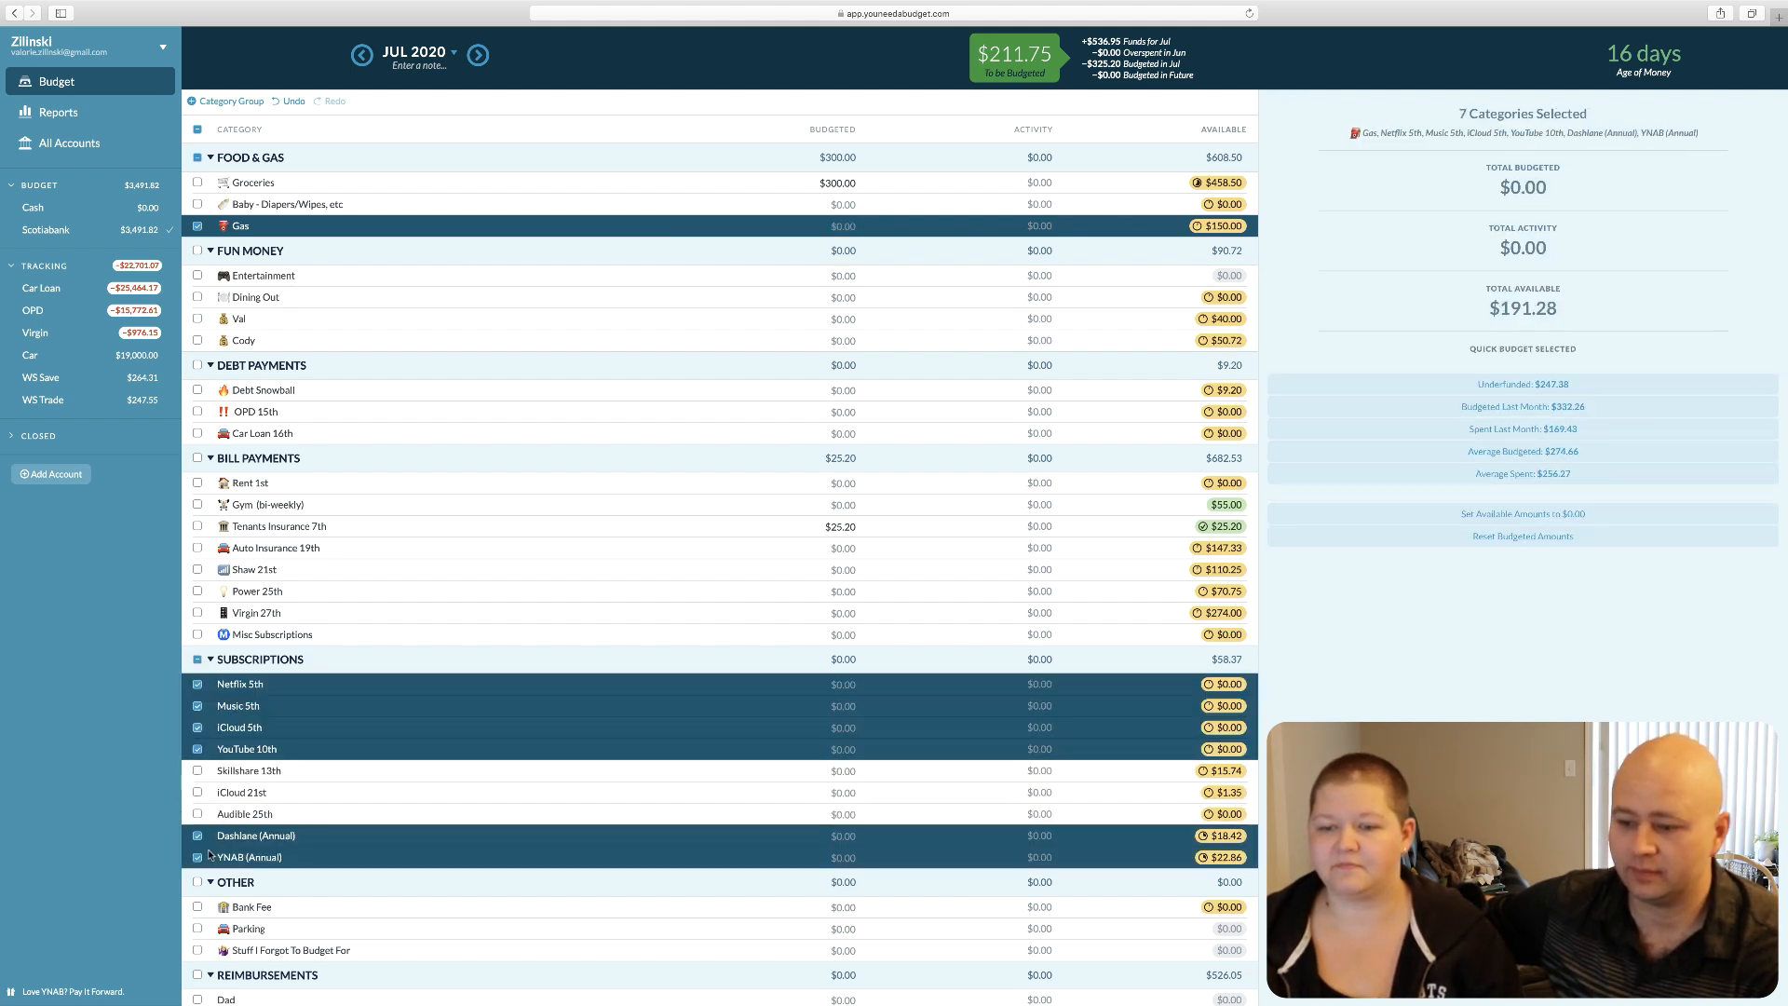
{"action": "left_click", "coordinate": [197, 835]}
{"action": "left_click", "coordinate": [198, 857]}
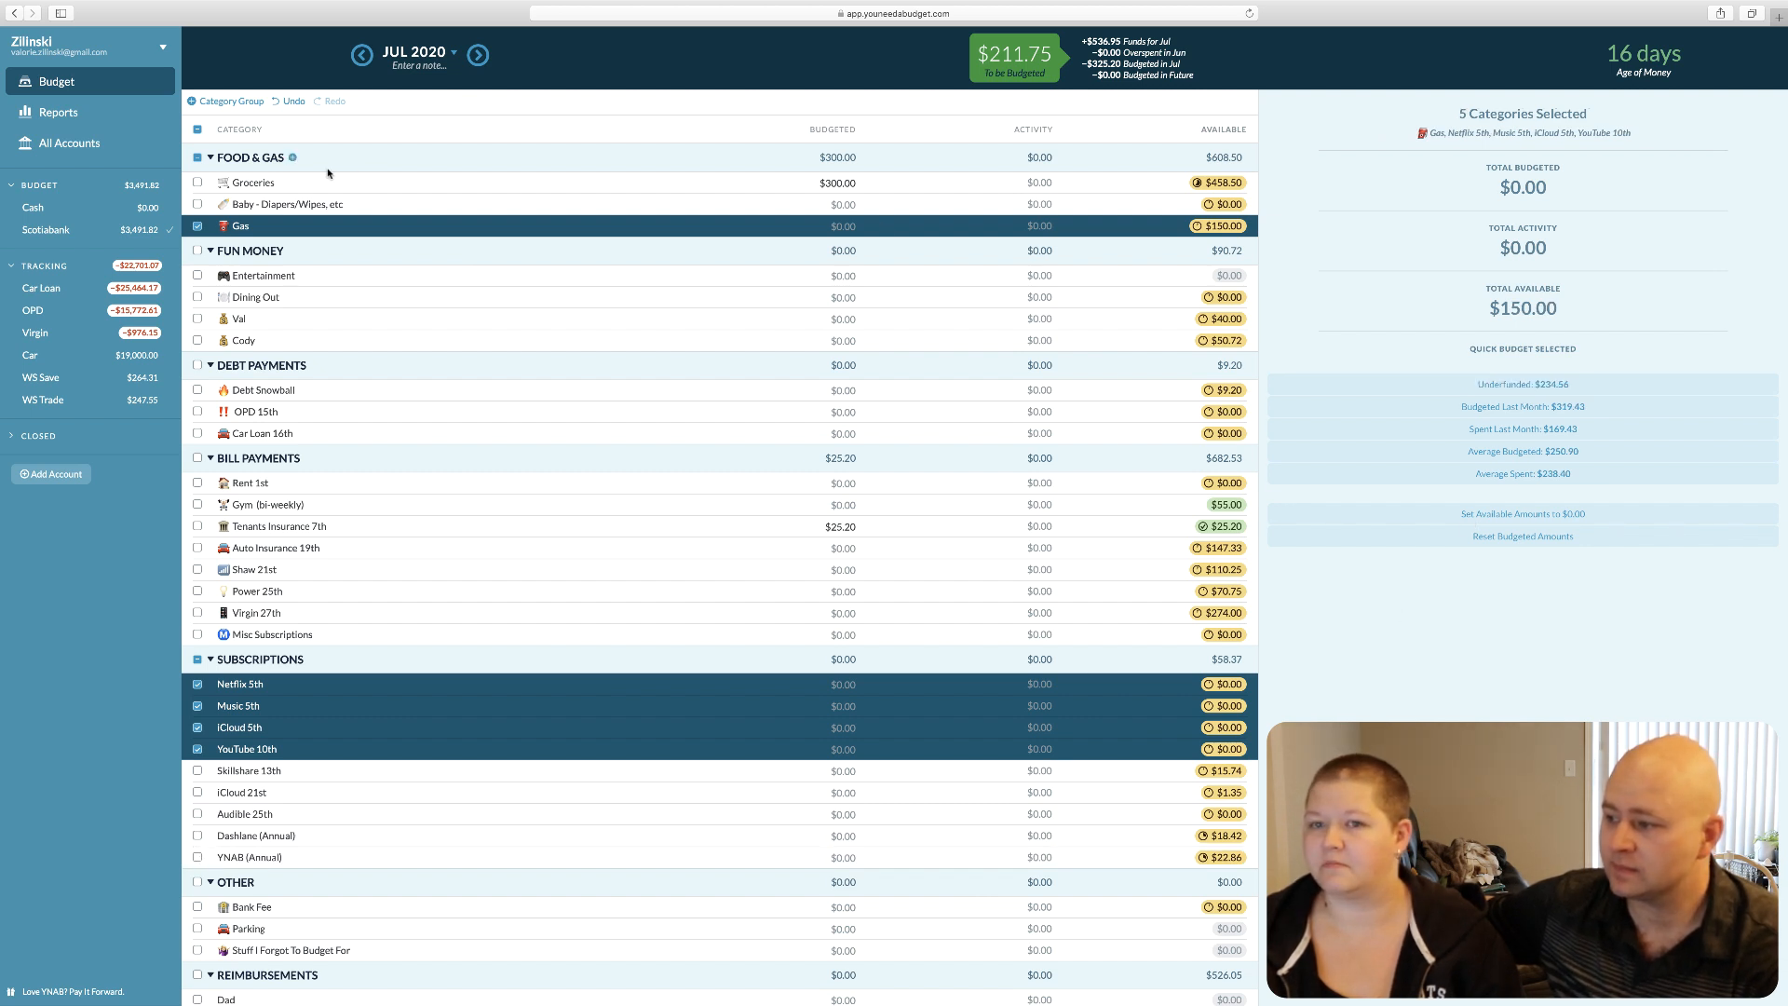
{"action": "left_click", "coordinate": [197, 225]}
{"action": "left_click", "coordinate": [1346, 395]}
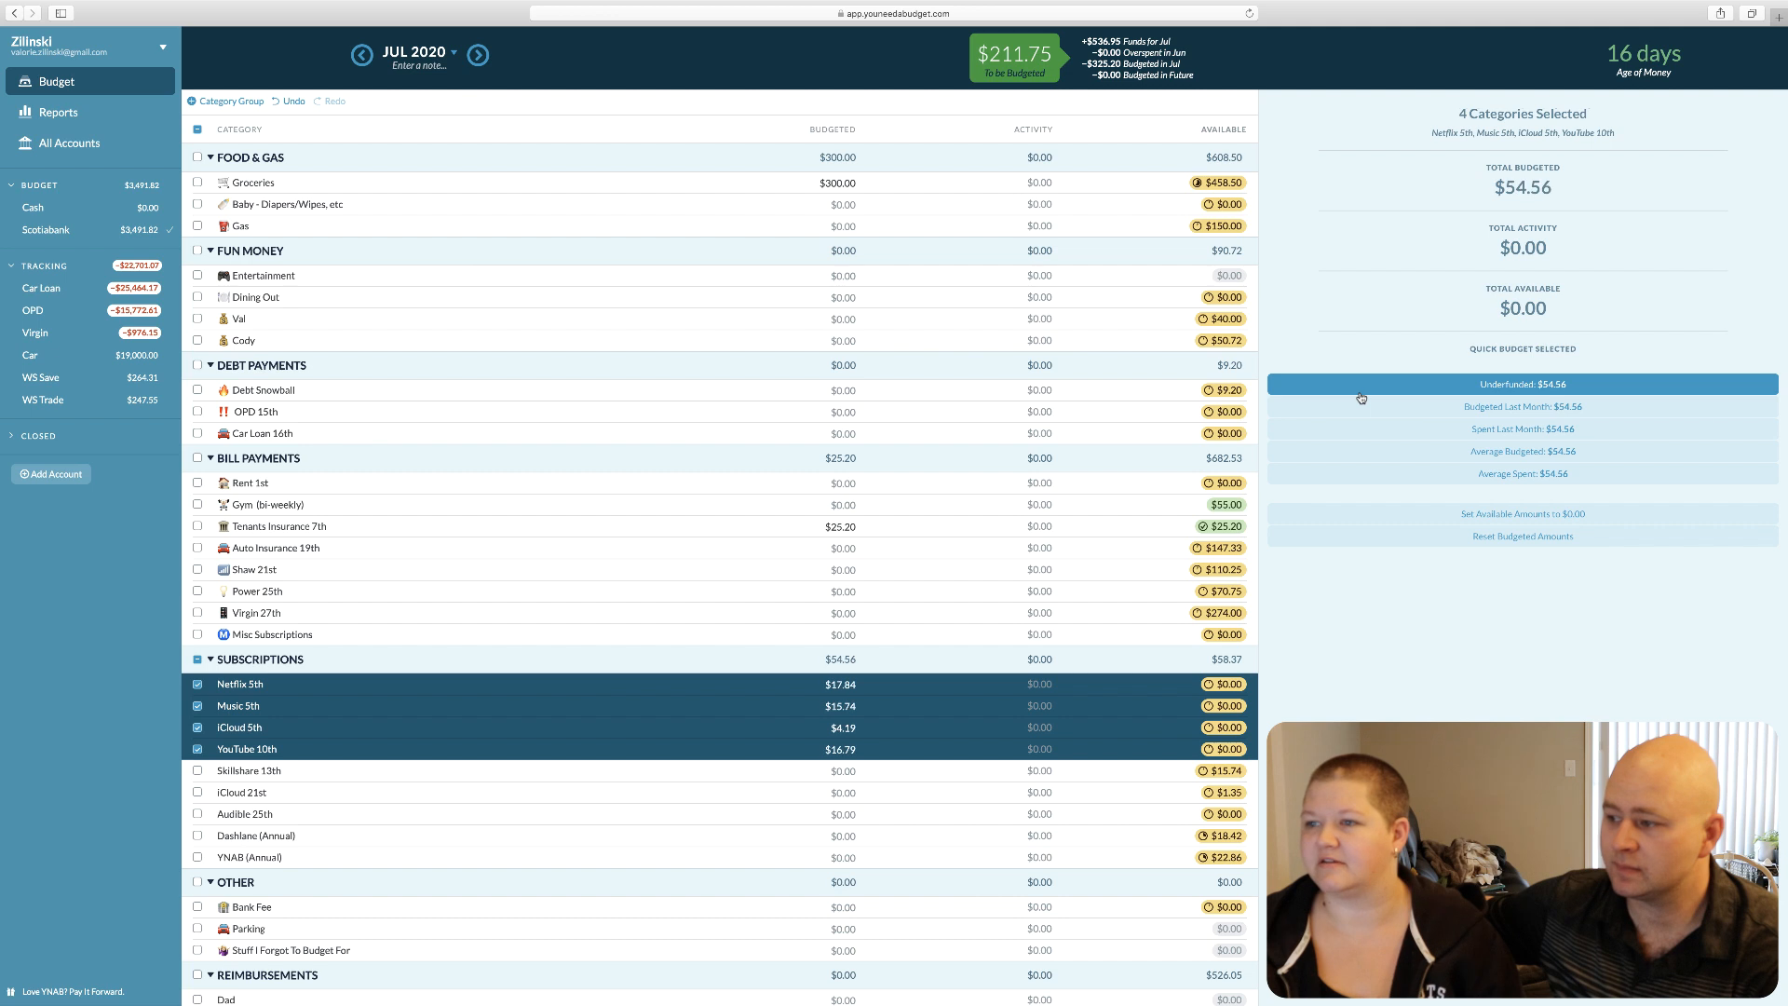
Budget $100 for the Gas category in July and leave it deselected
{"action": "left_click", "coordinate": [838, 231]}
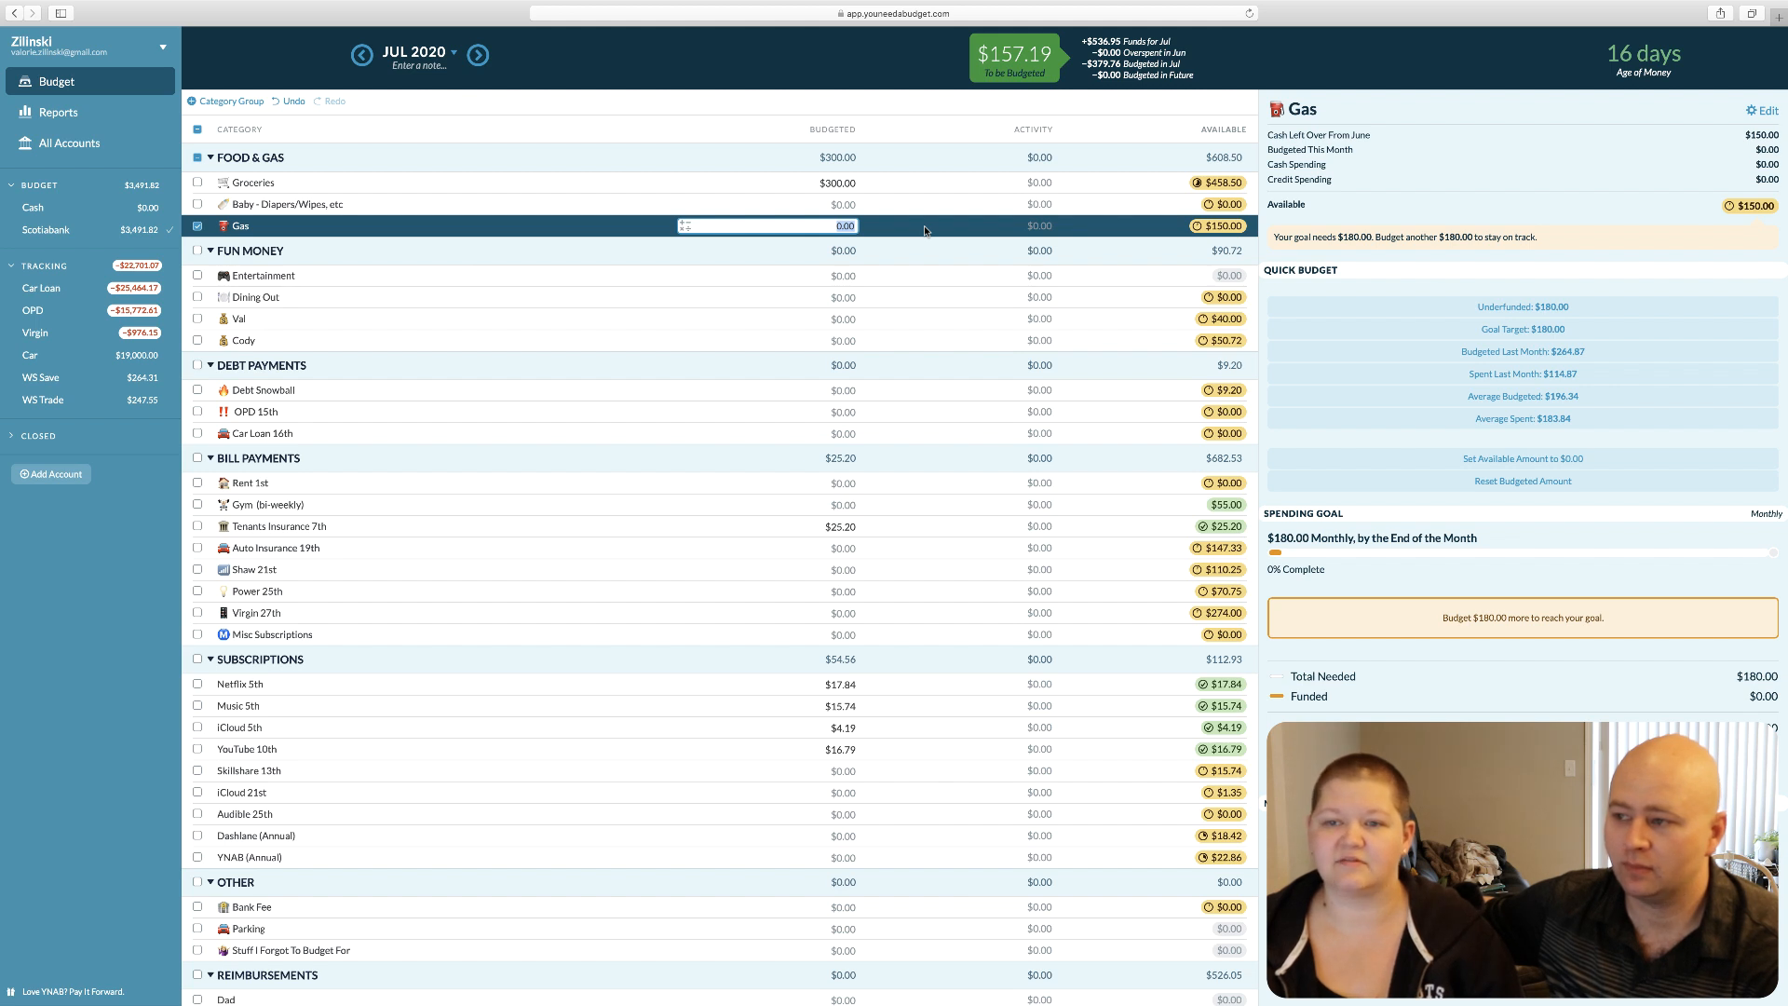
{"action": "type", "text": "1"}
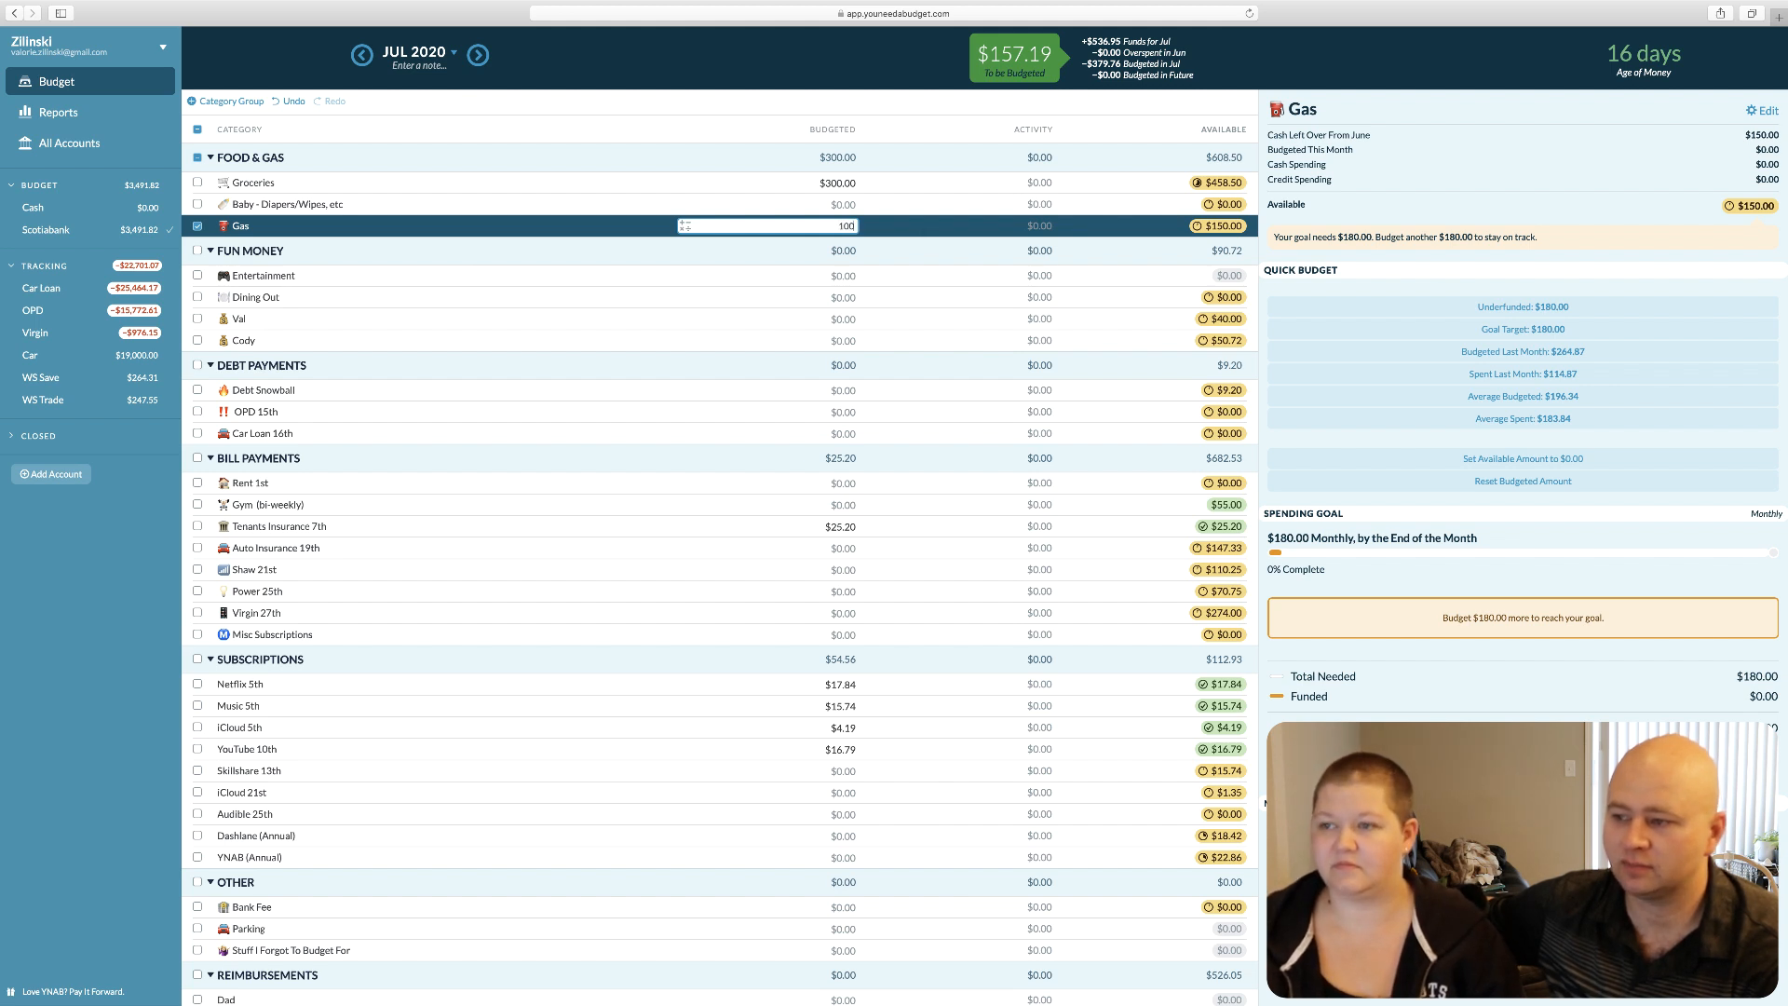
{"action": "key", "text": "Return"}
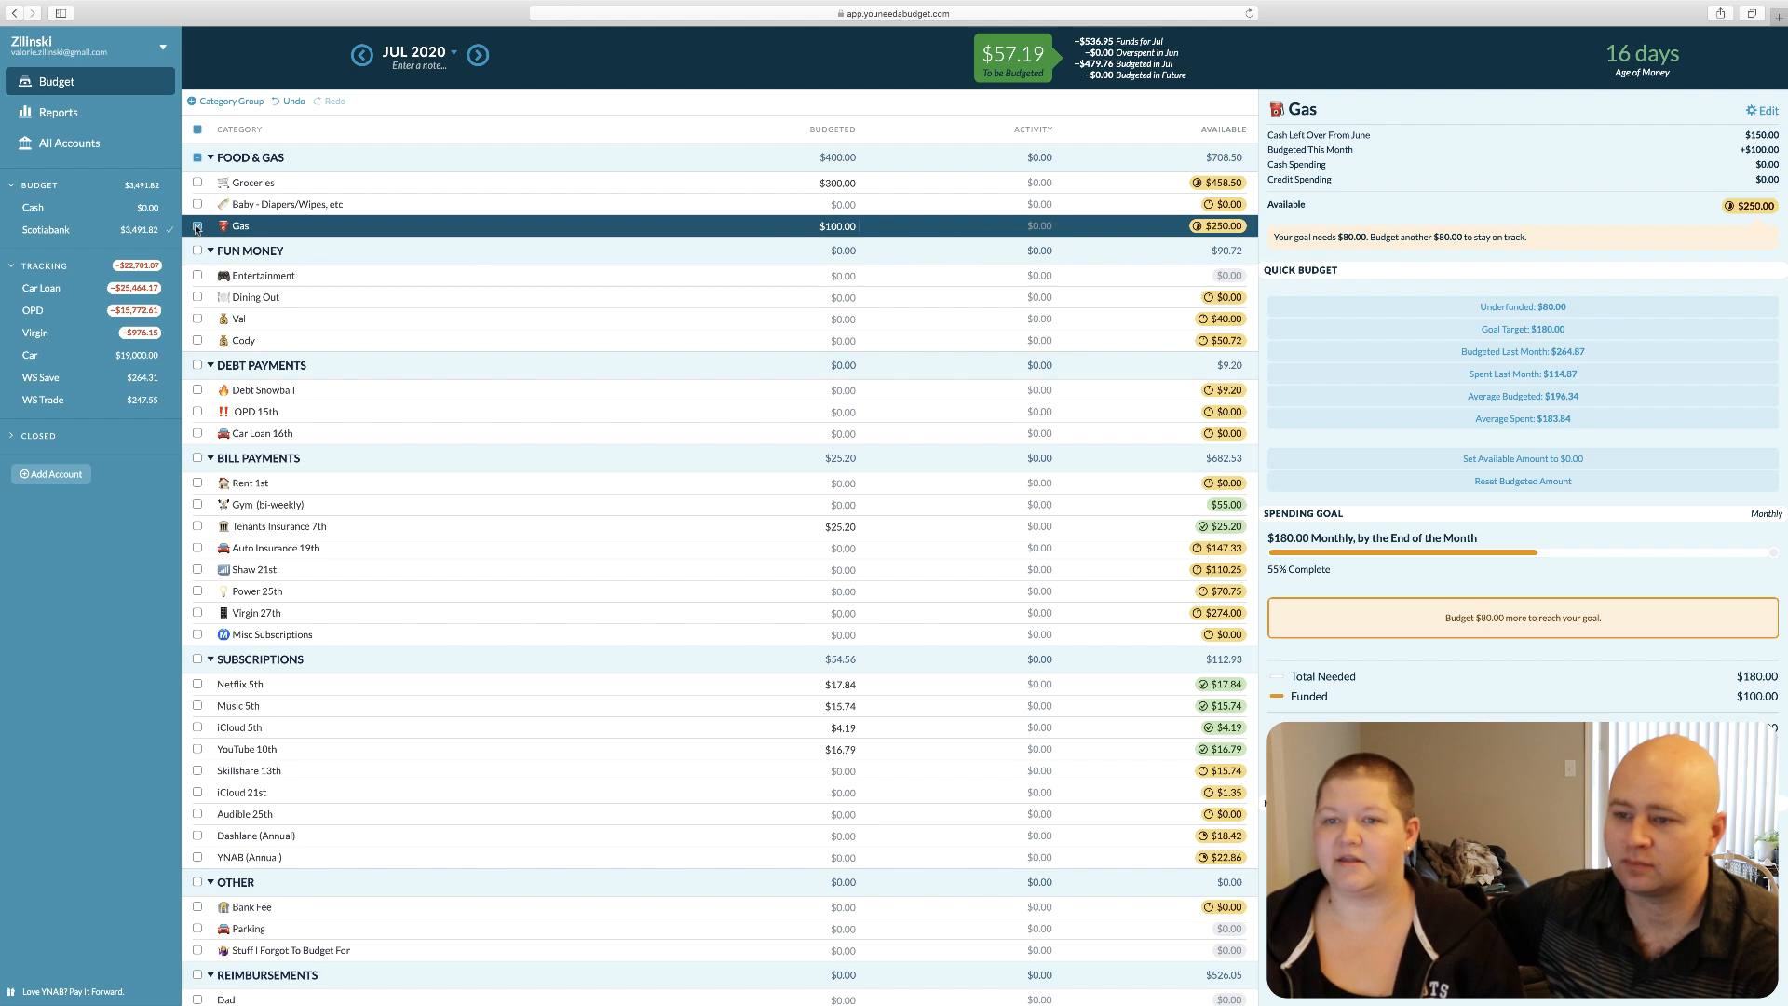
{"action": "left_click", "coordinate": [197, 226]}
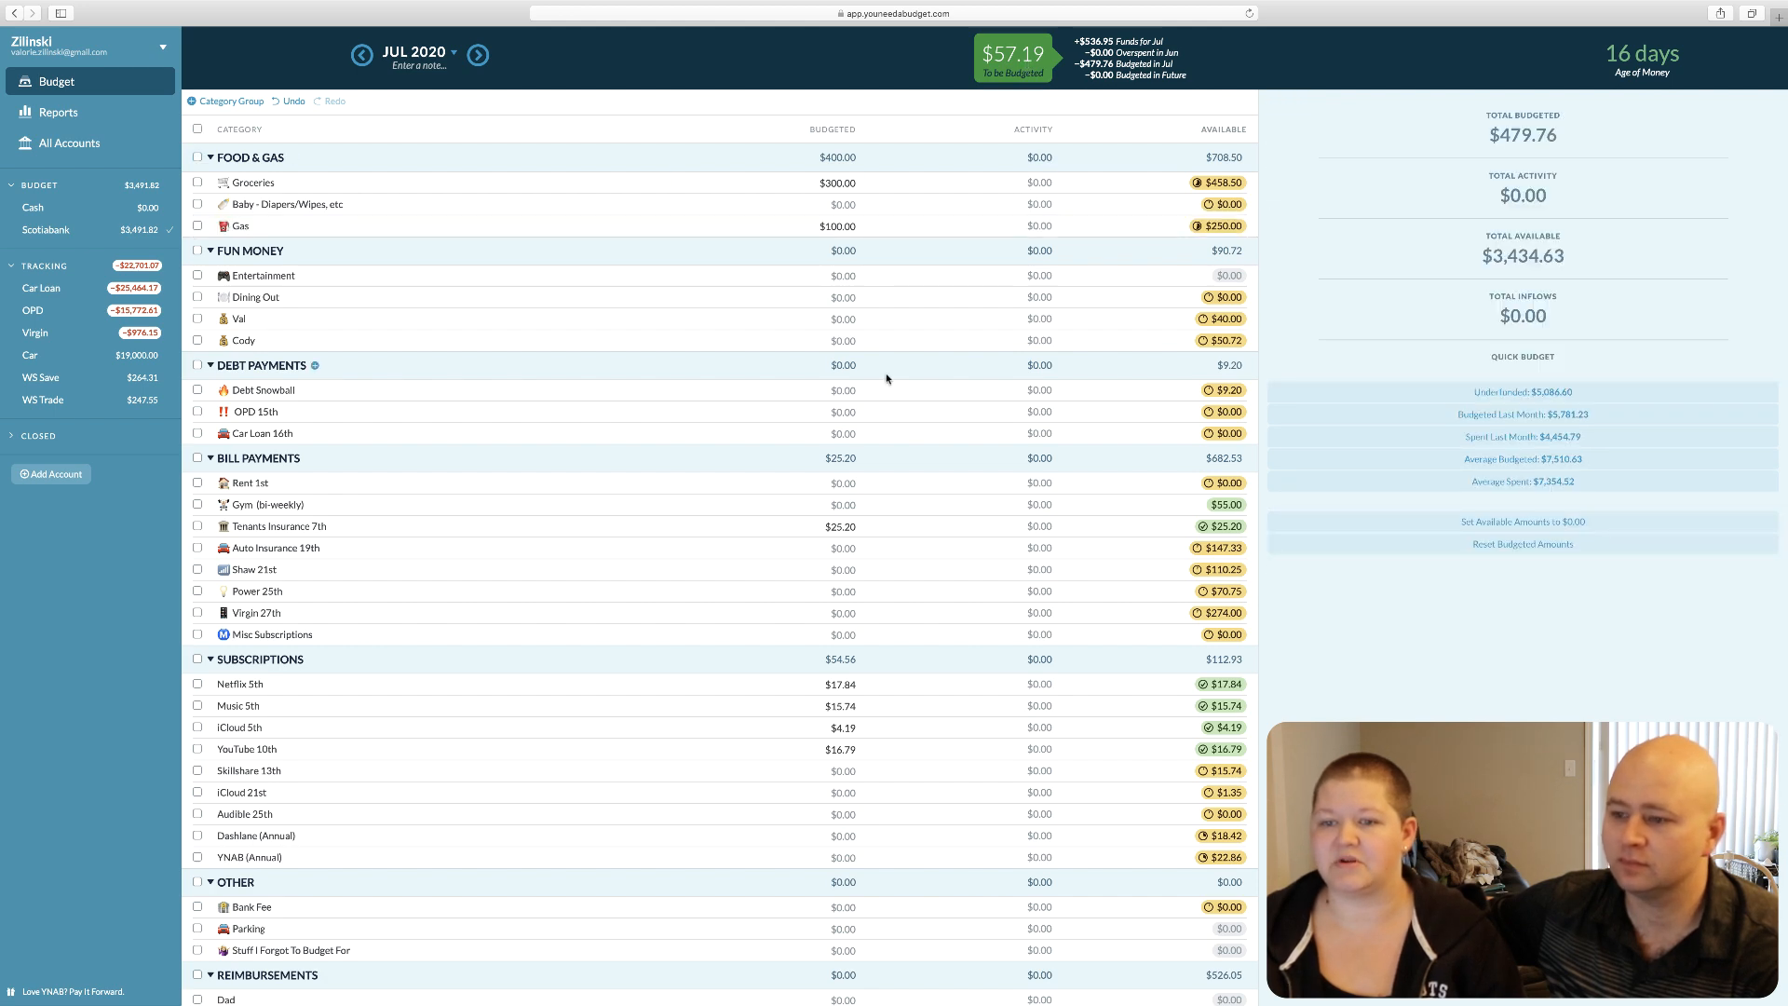
{"action": "scroll", "coordinate": [842, 484], "scroll_direction": "down", "scroll_amount": 5}
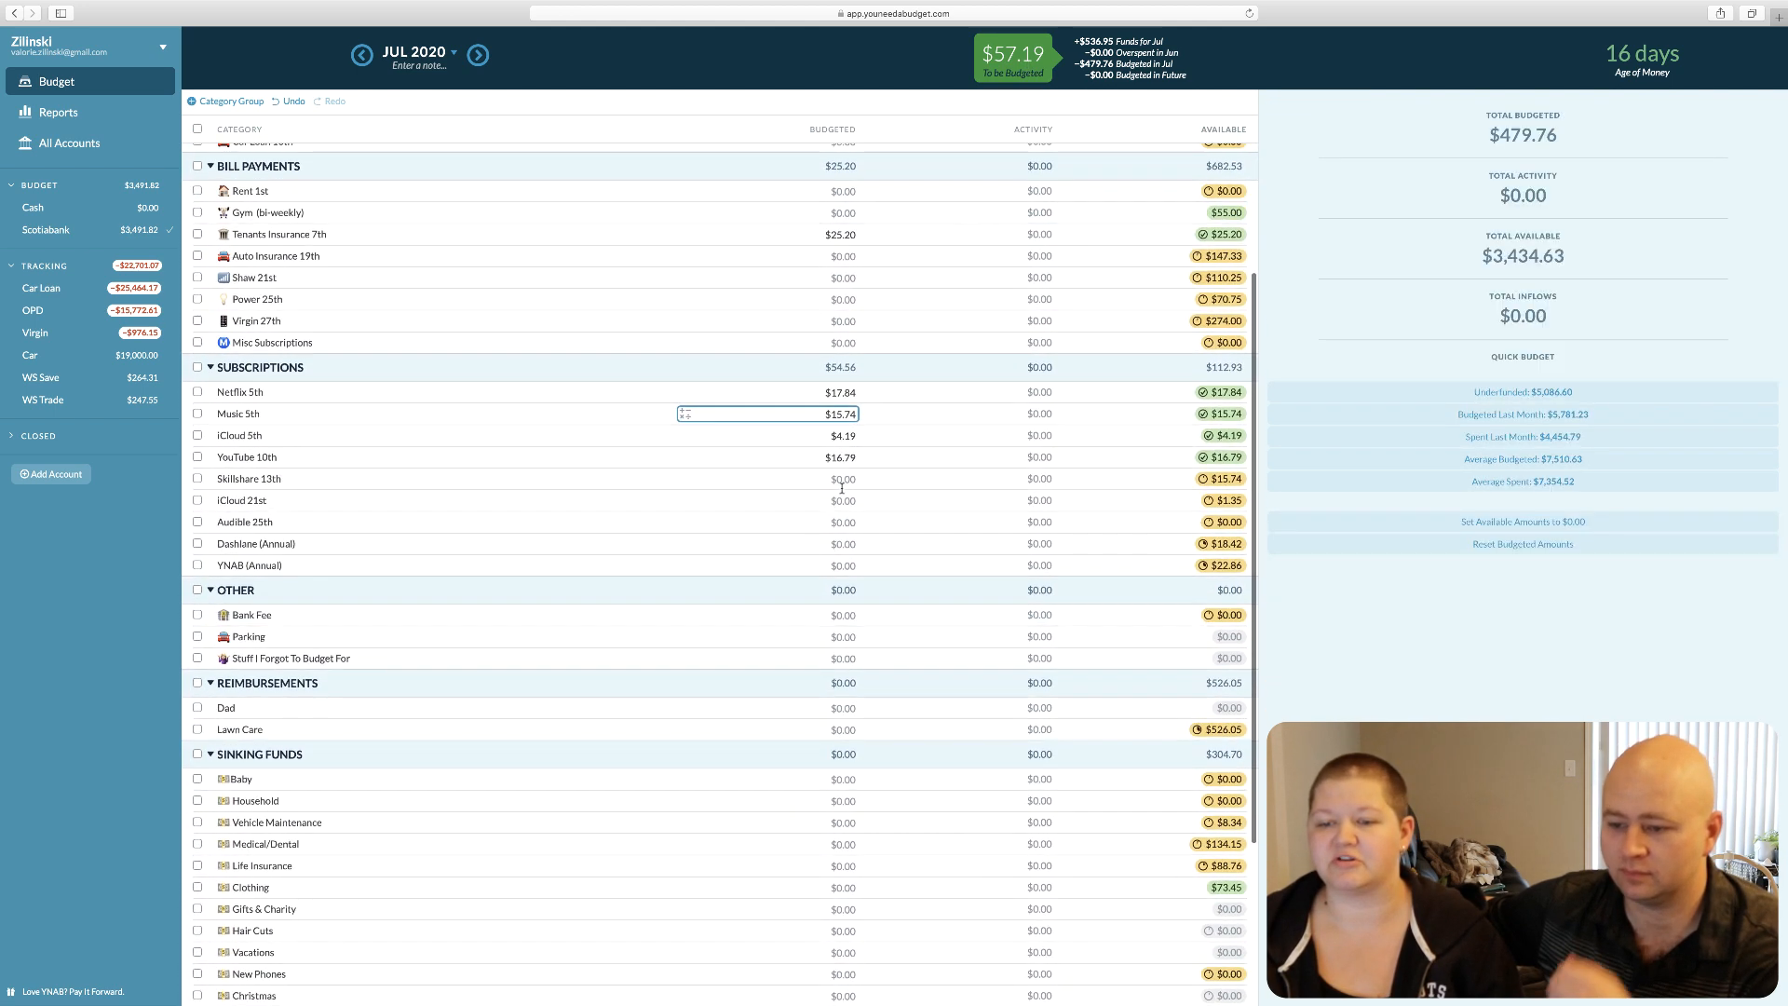
{"action": "scroll", "coordinate": [841, 486], "scroll_direction": "down", "scroll_amount": 4}
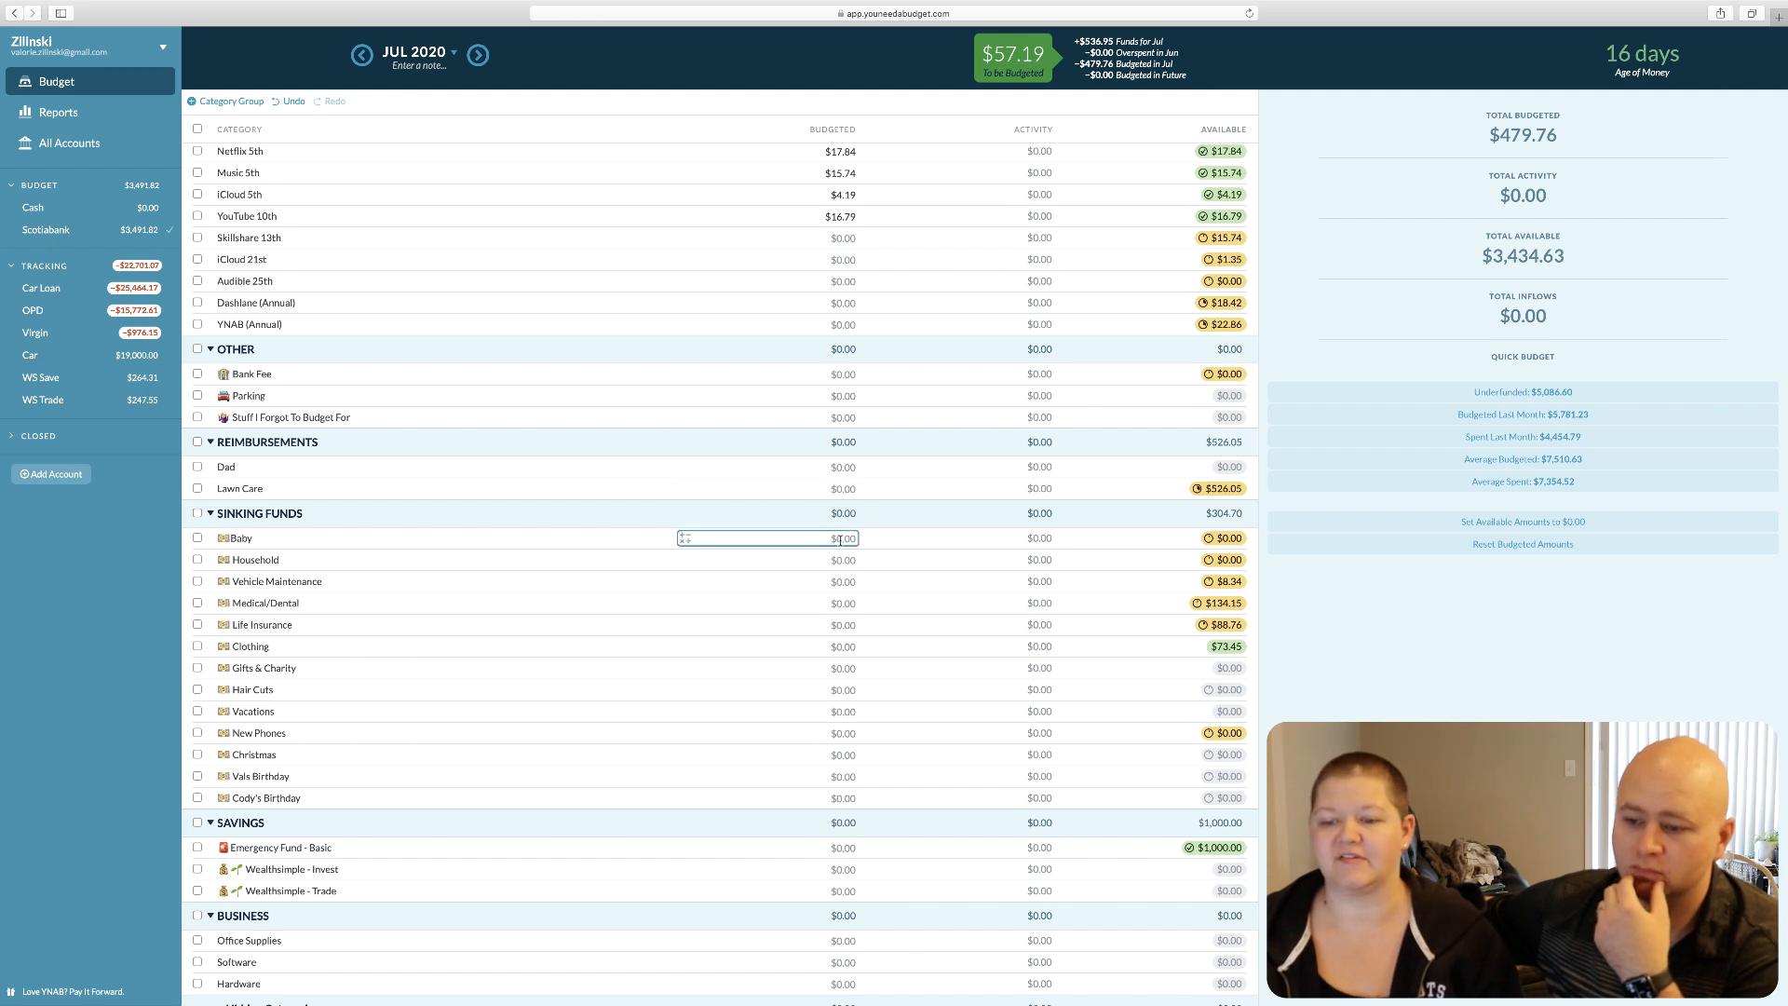
{"action": "scroll", "coordinate": [864, 734], "scroll_direction": "up", "scroll_amount": 2}
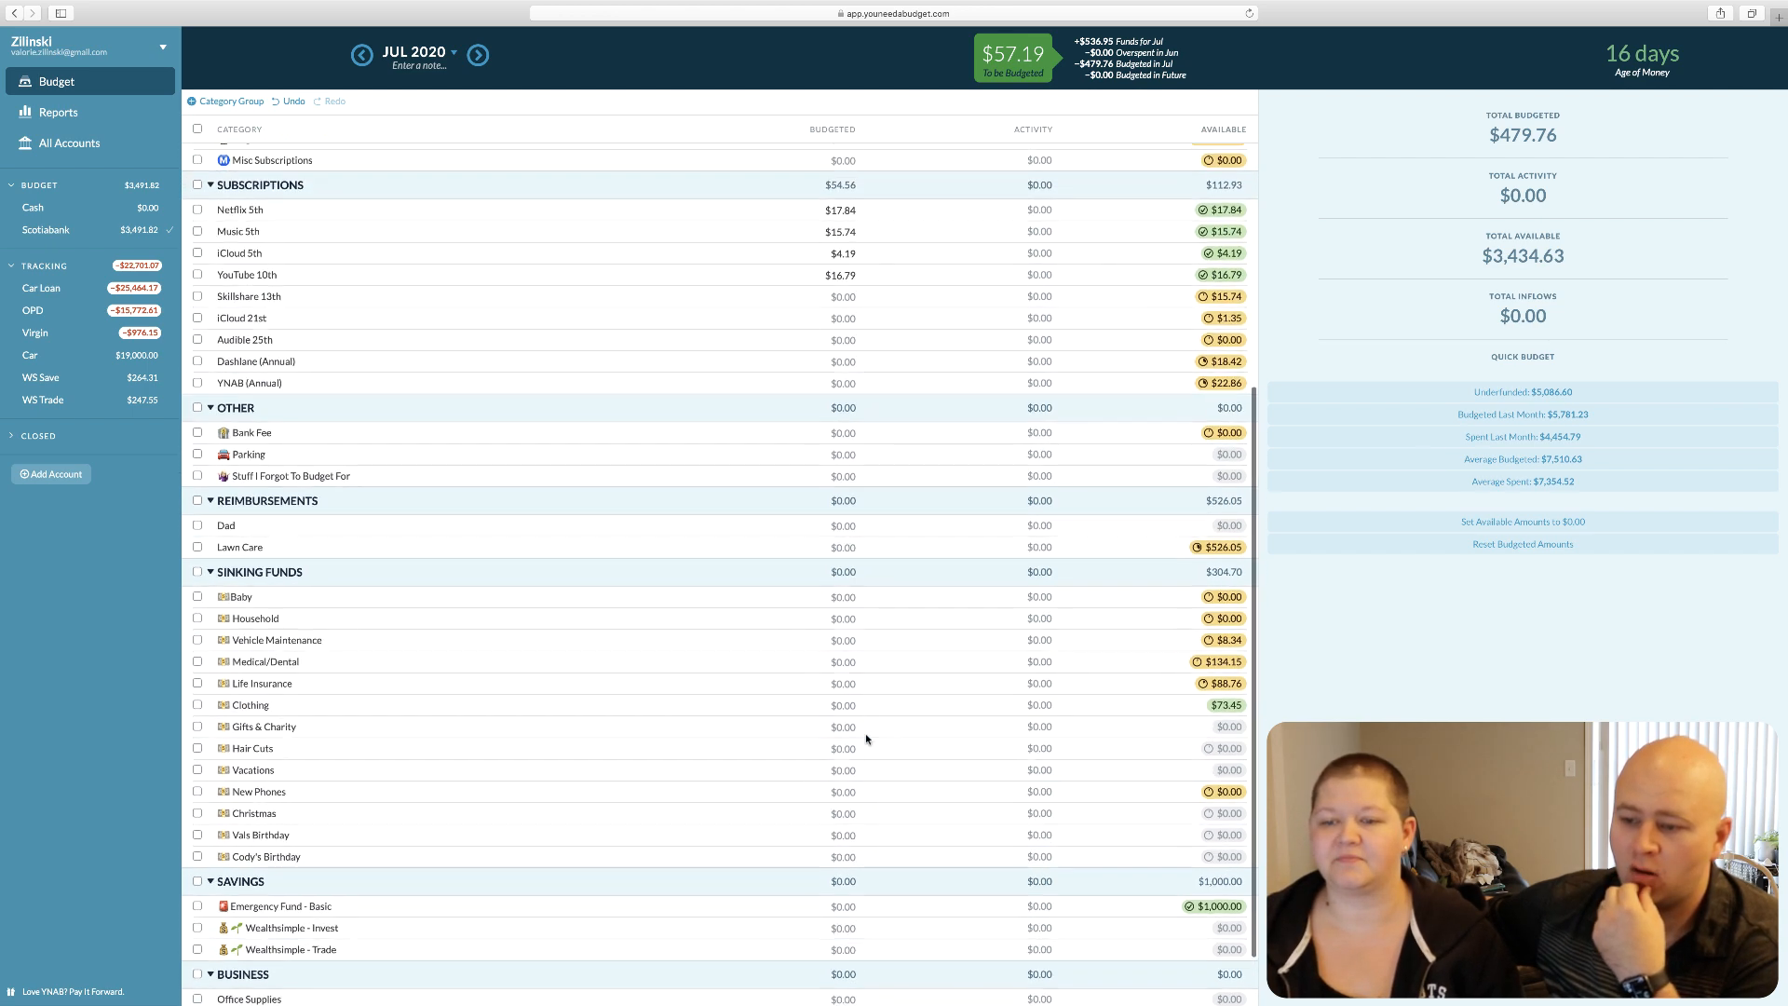
{"action": "scroll", "coordinate": [865, 738], "scroll_direction": "down", "scroll_amount": 1}
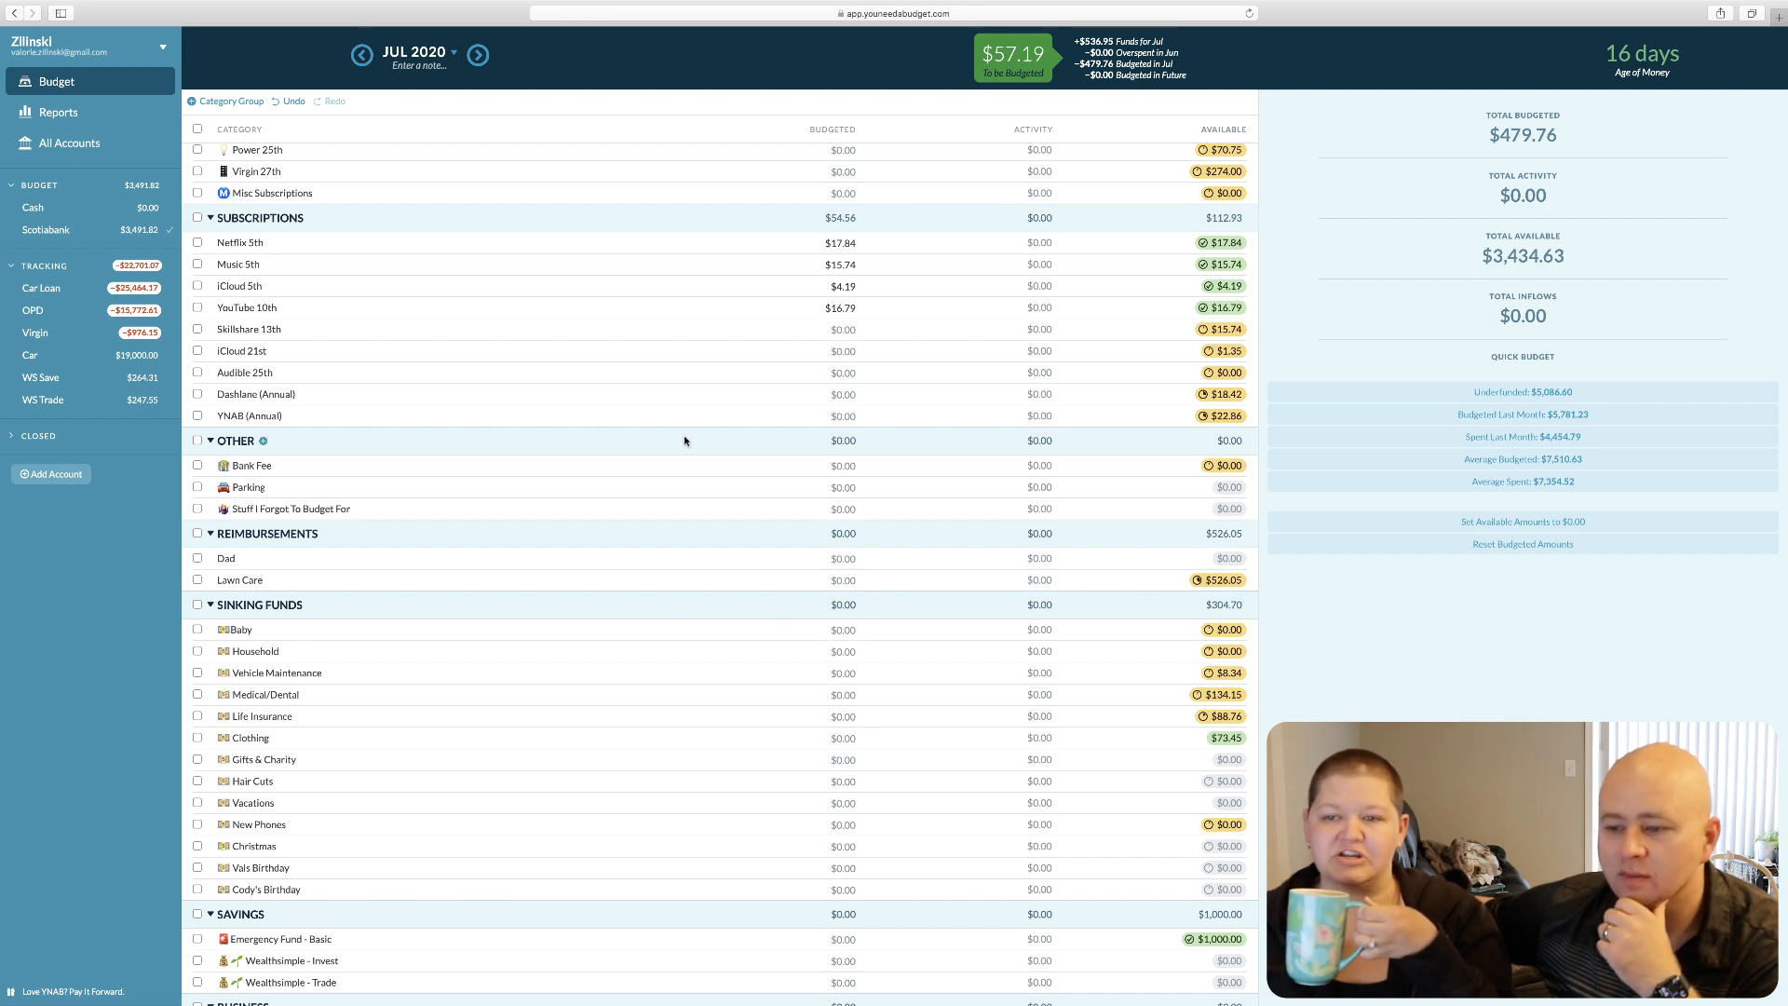
{"action": "left_click", "coordinate": [845, 352]}
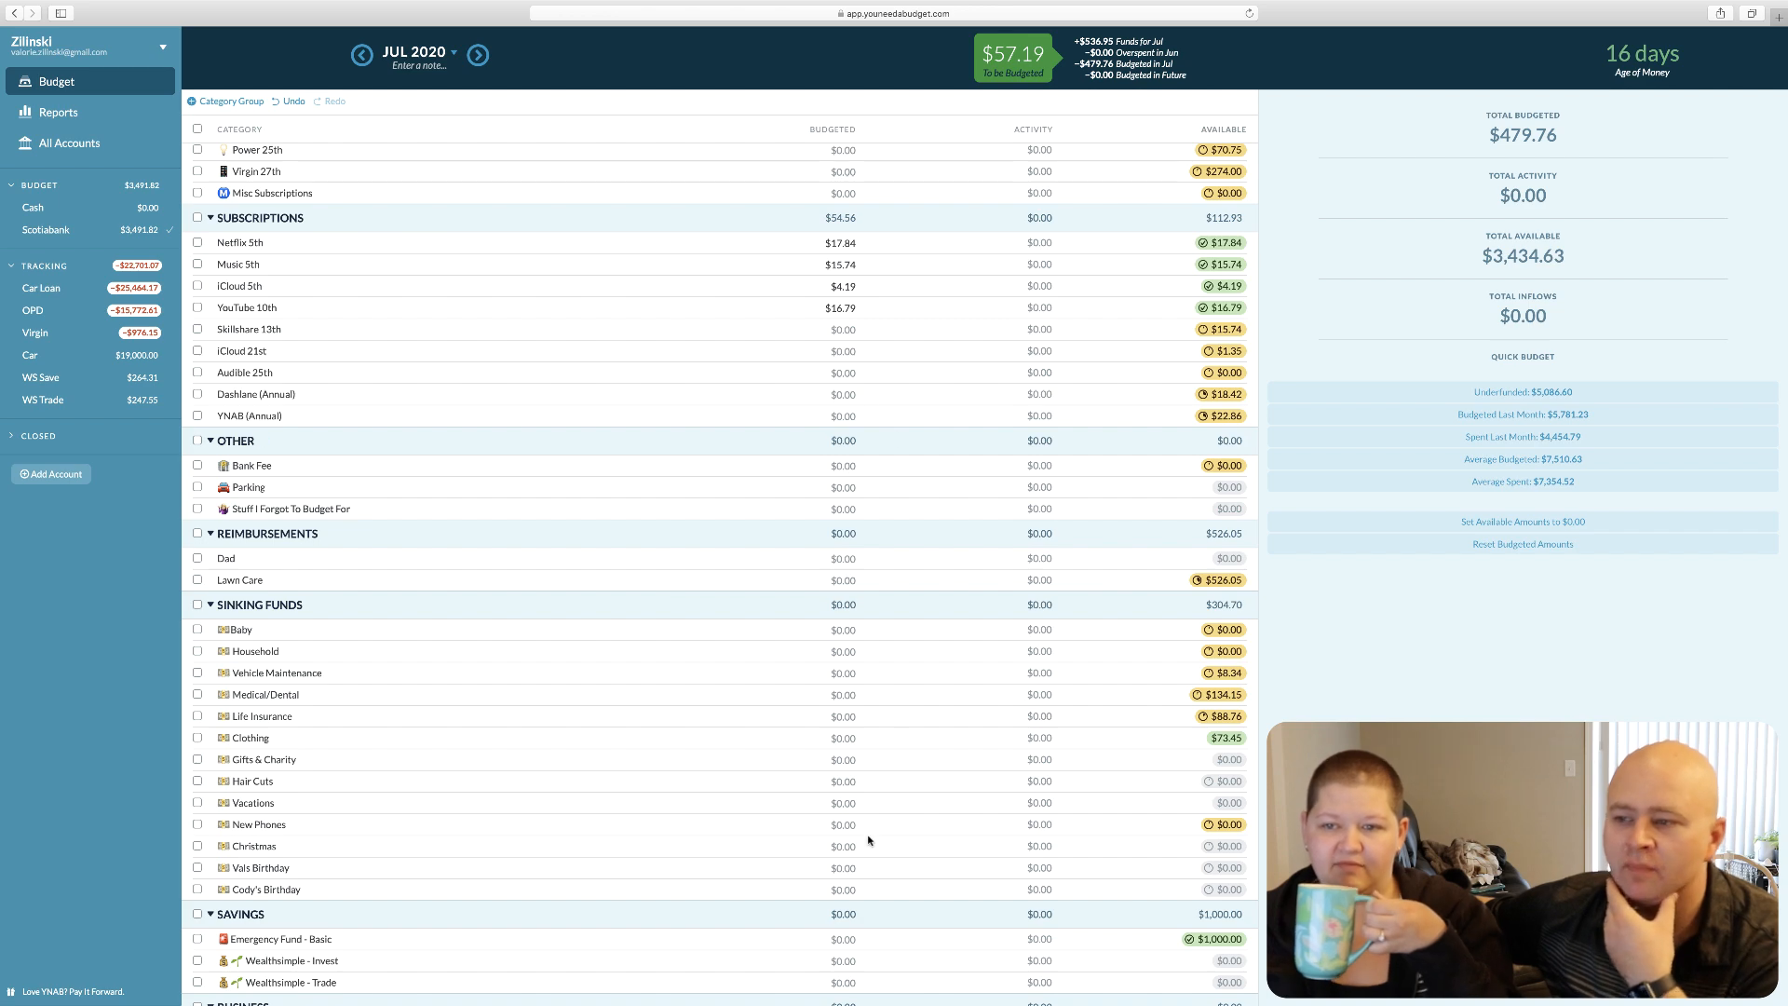
Return to the June 2020 budget and bring the Debt Payments group into view
{"action": "left_click", "coordinate": [362, 55]}
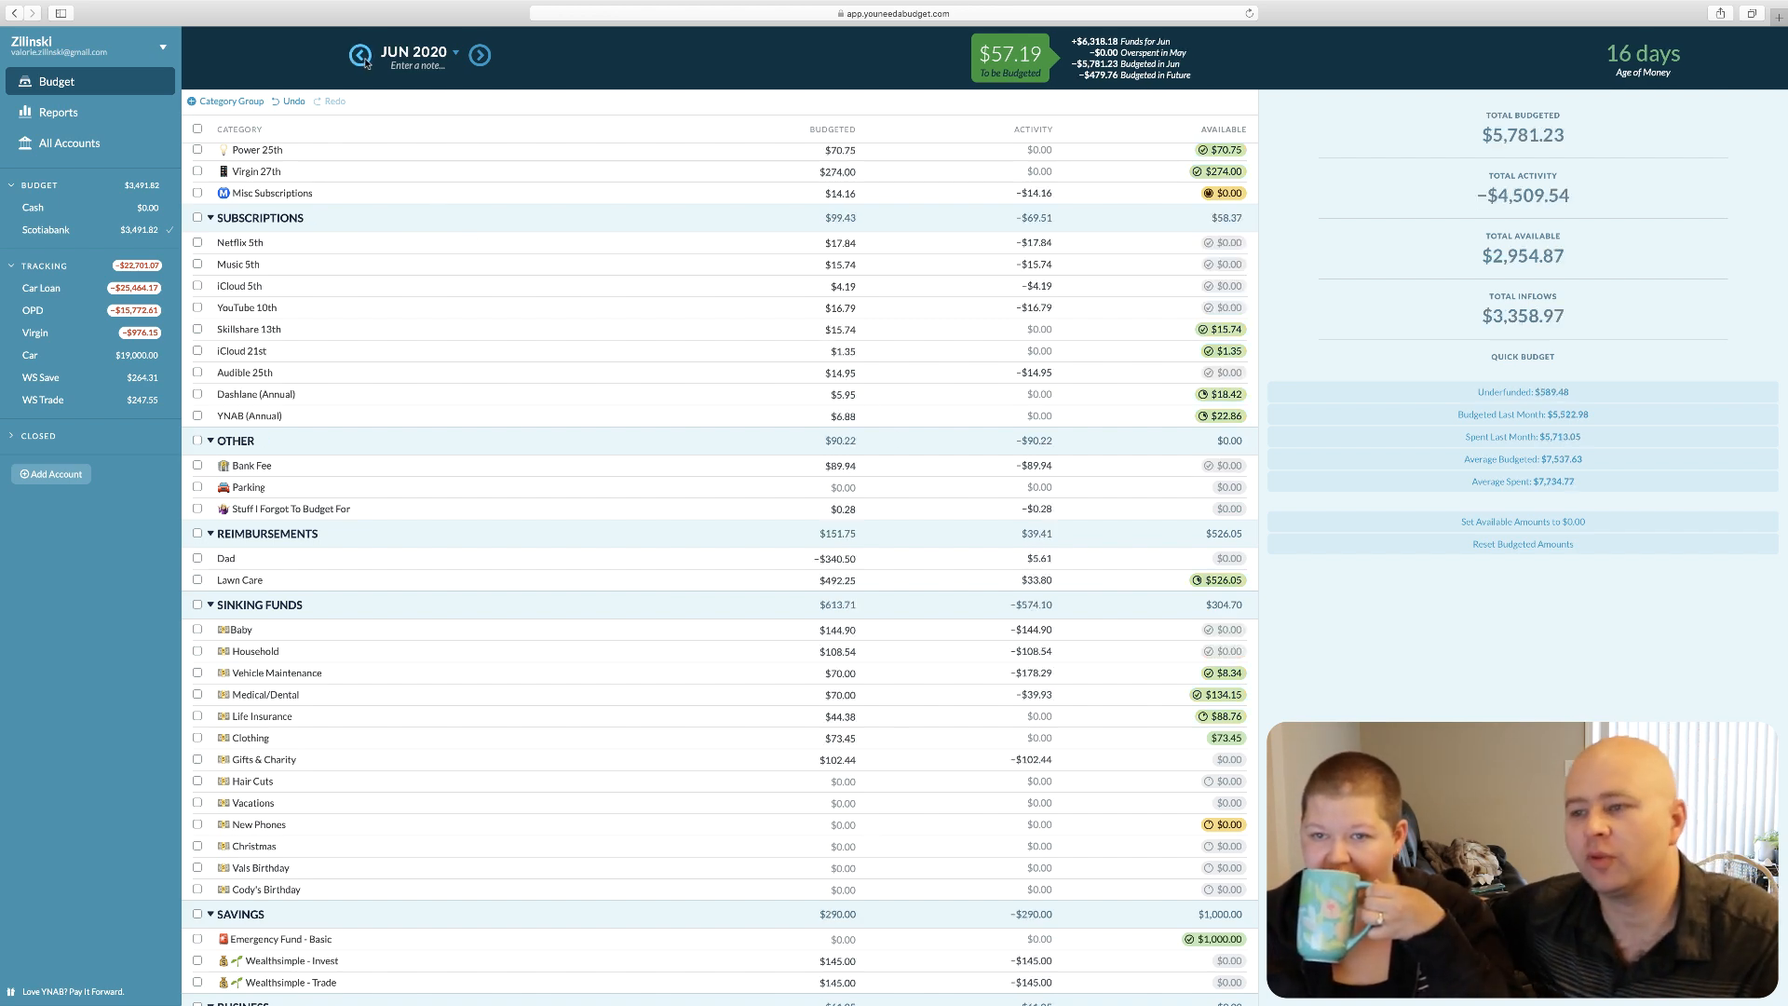
{"action": "scroll", "coordinate": [742, 461], "scroll_direction": "up", "scroll_amount": 5}
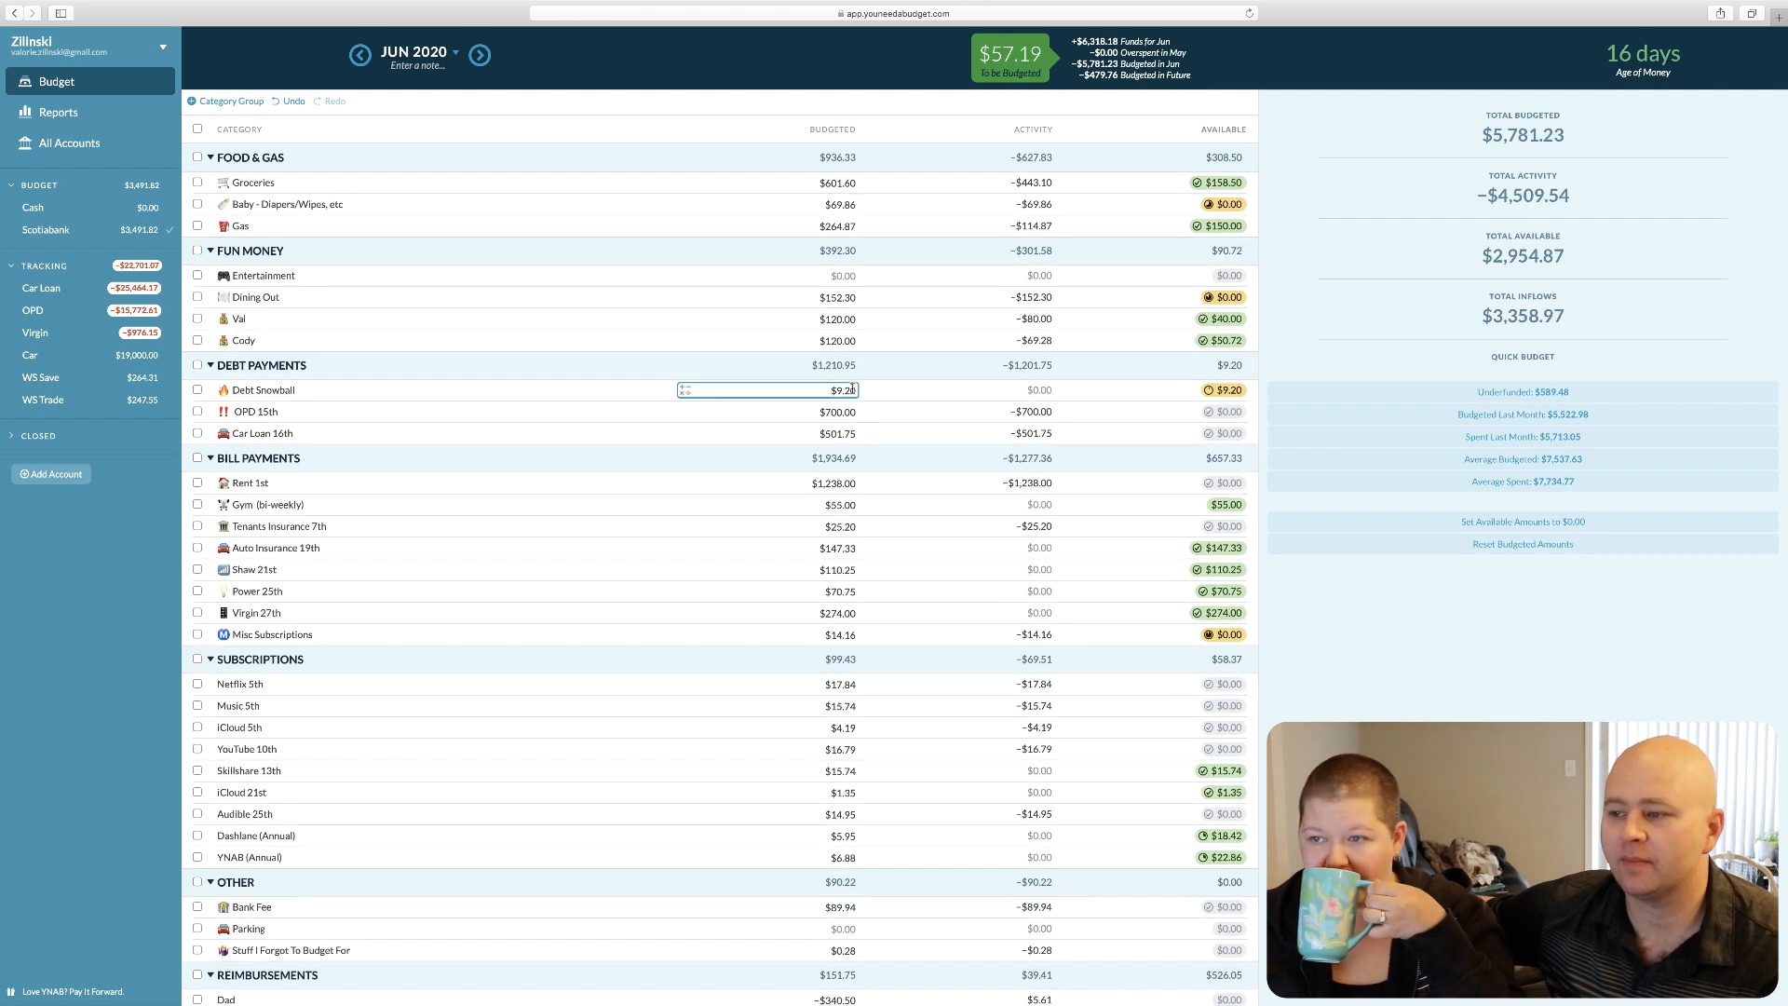
{"action": "left_click", "coordinate": [852, 391]}
{"action": "key", "text": "Right"}
{"action": "type", "text": "+4"}
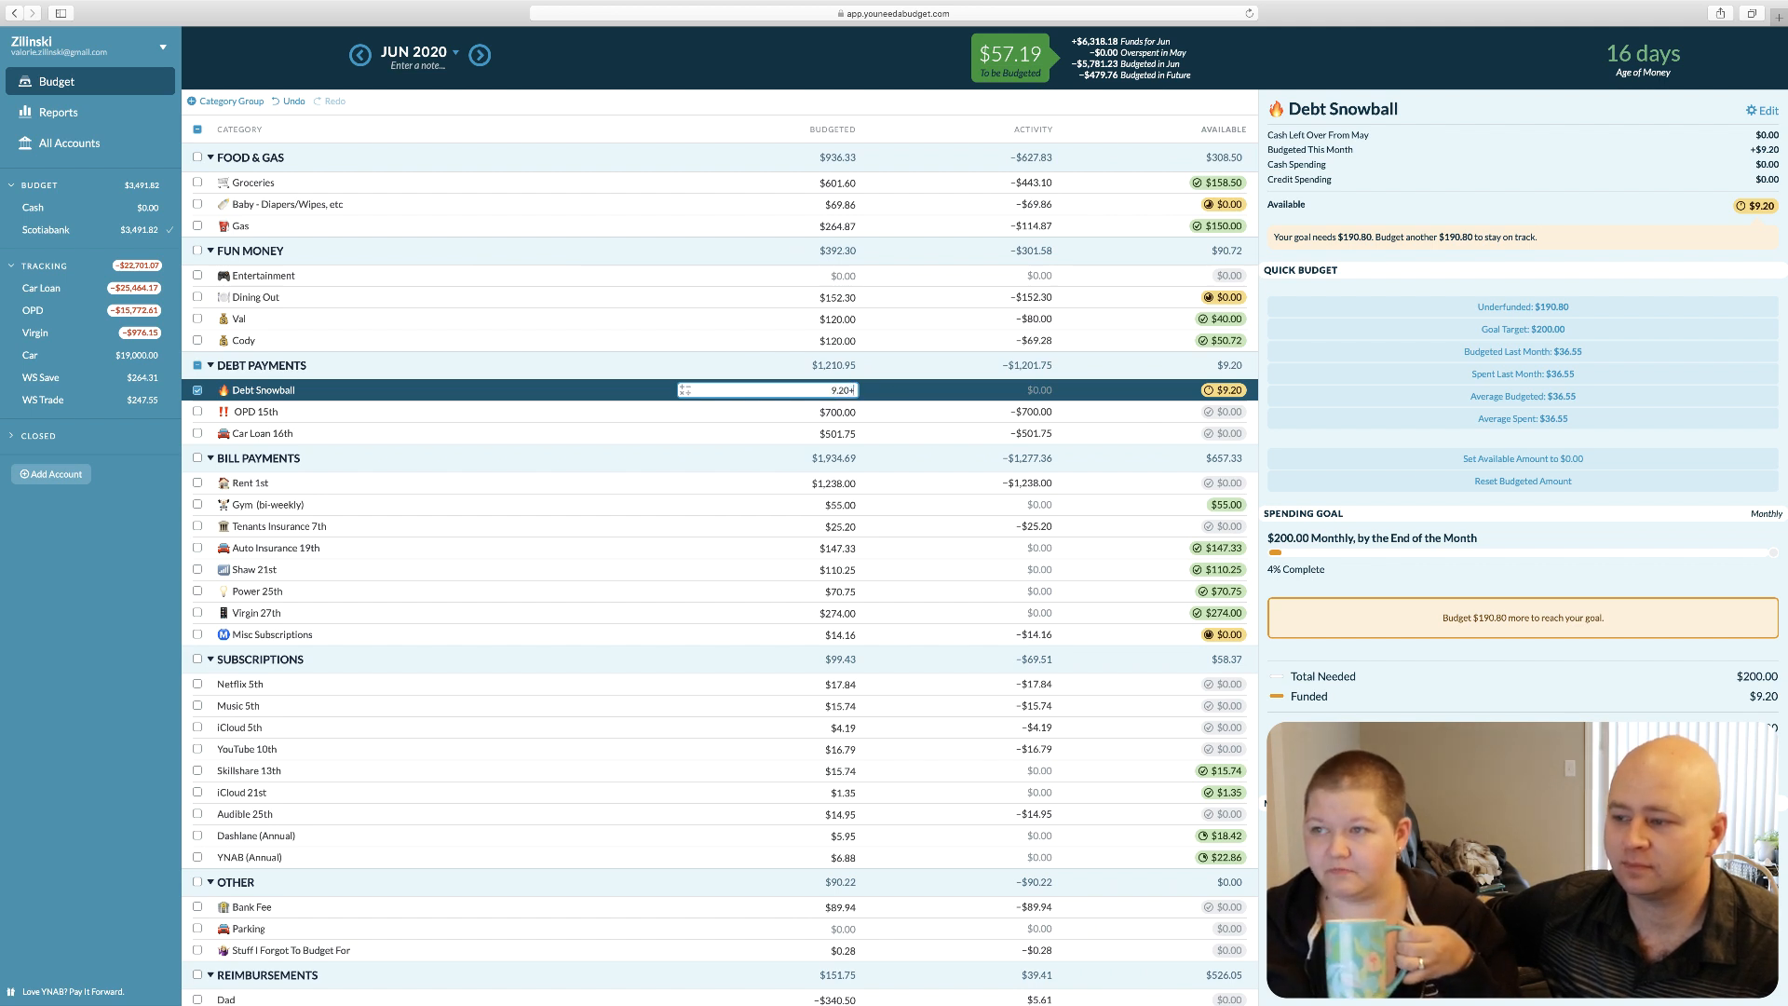
{"action": "key", "text": "BackSpace"}
{"action": "key", "text": "BackSpace"}
{"action": "type", "text": "57"}
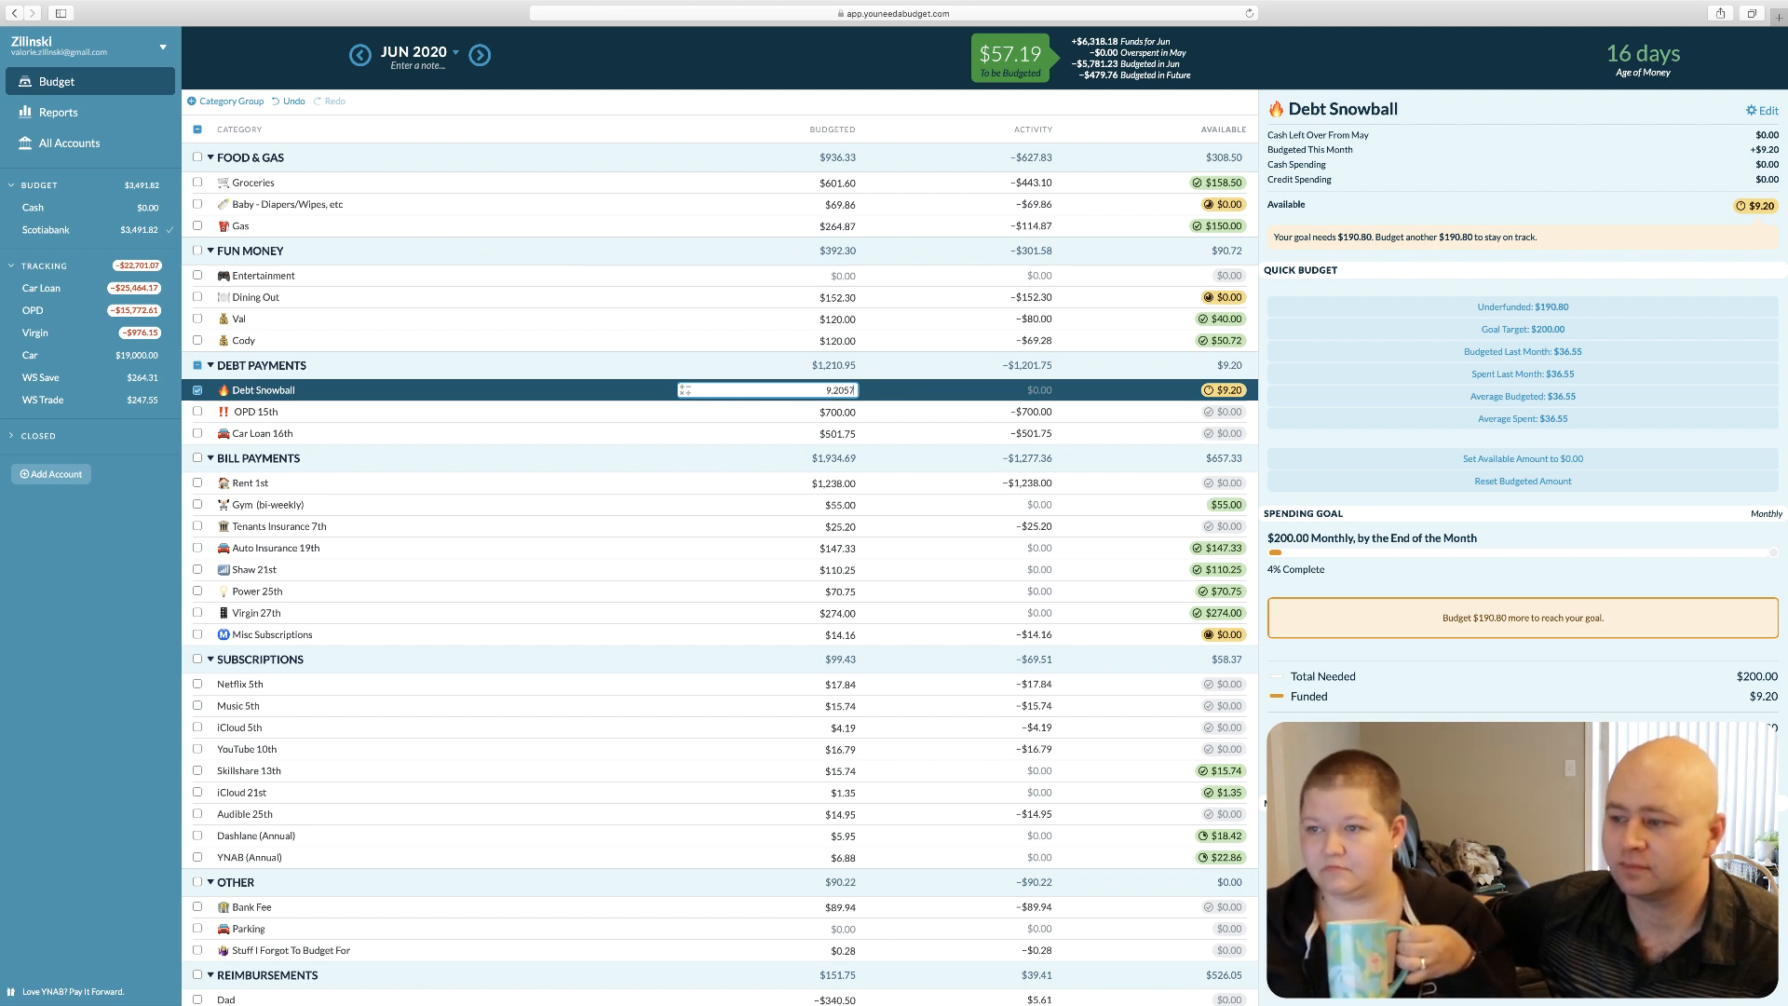
{"action": "key", "text": "BackSpace"}
{"action": "key", "text": "BackSpace"}
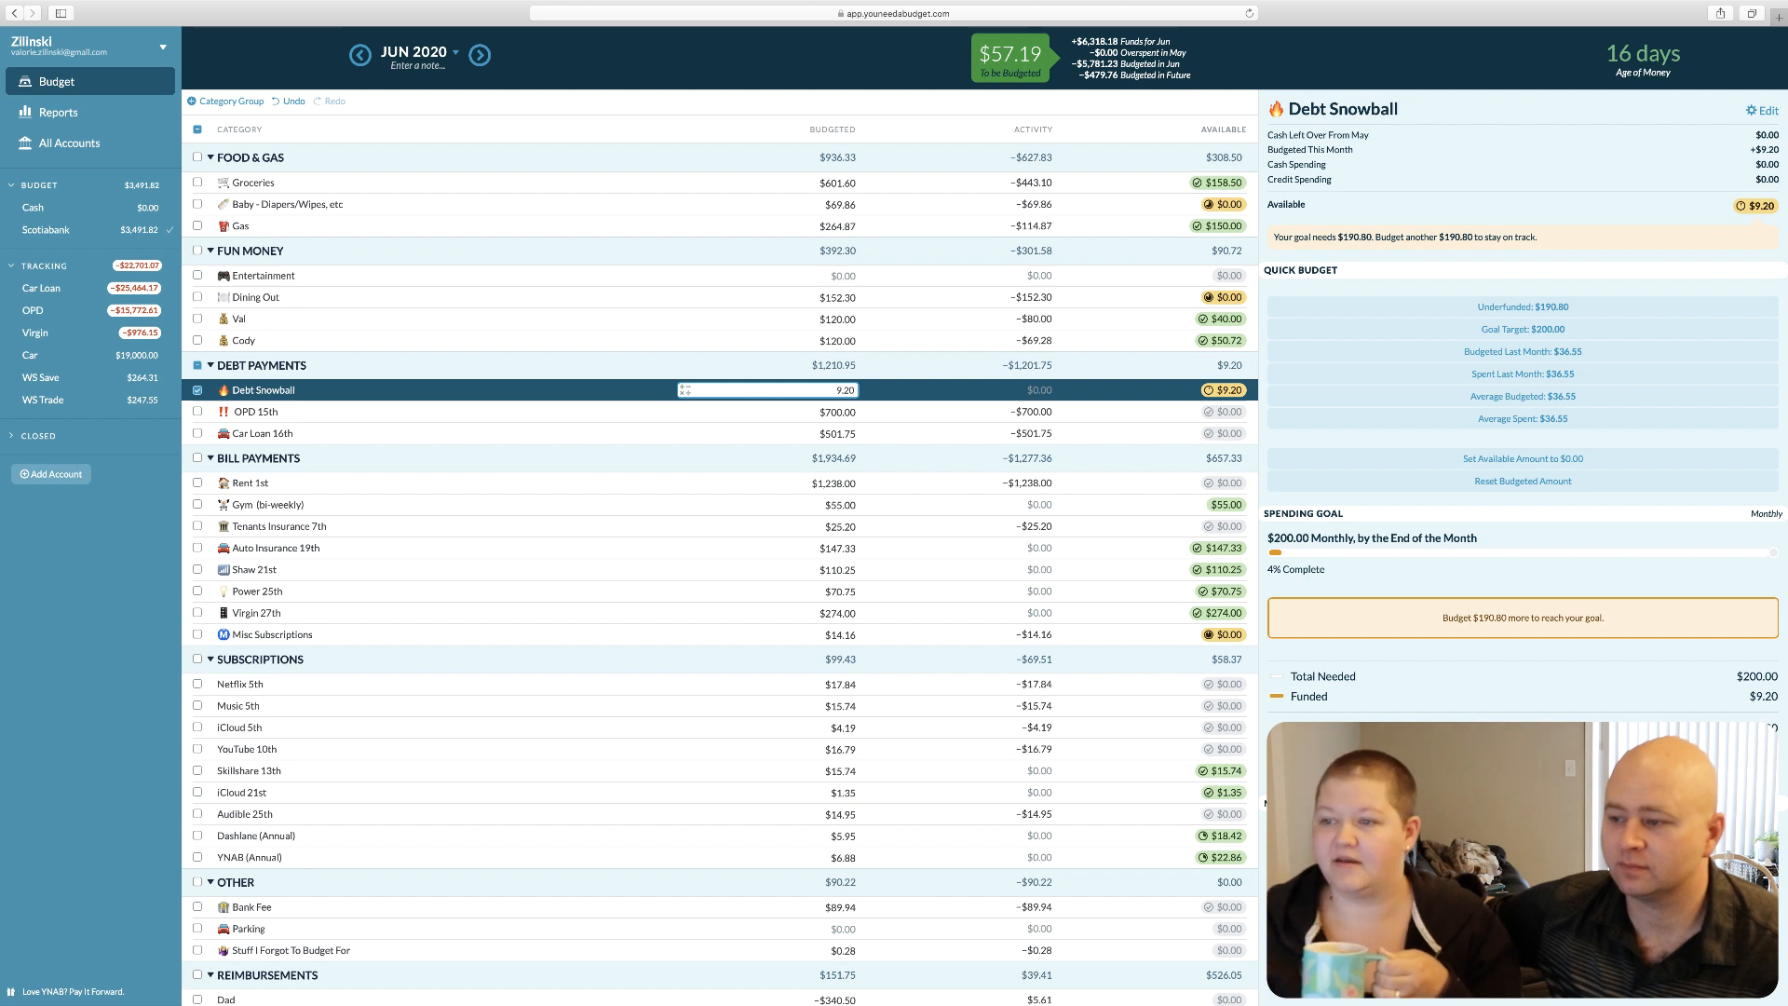
Move the remaining $57.19 from To be Budgeted to the Debt Snowball category in June and leave the category deselected
{"action": "left_click", "coordinate": [1011, 60]}
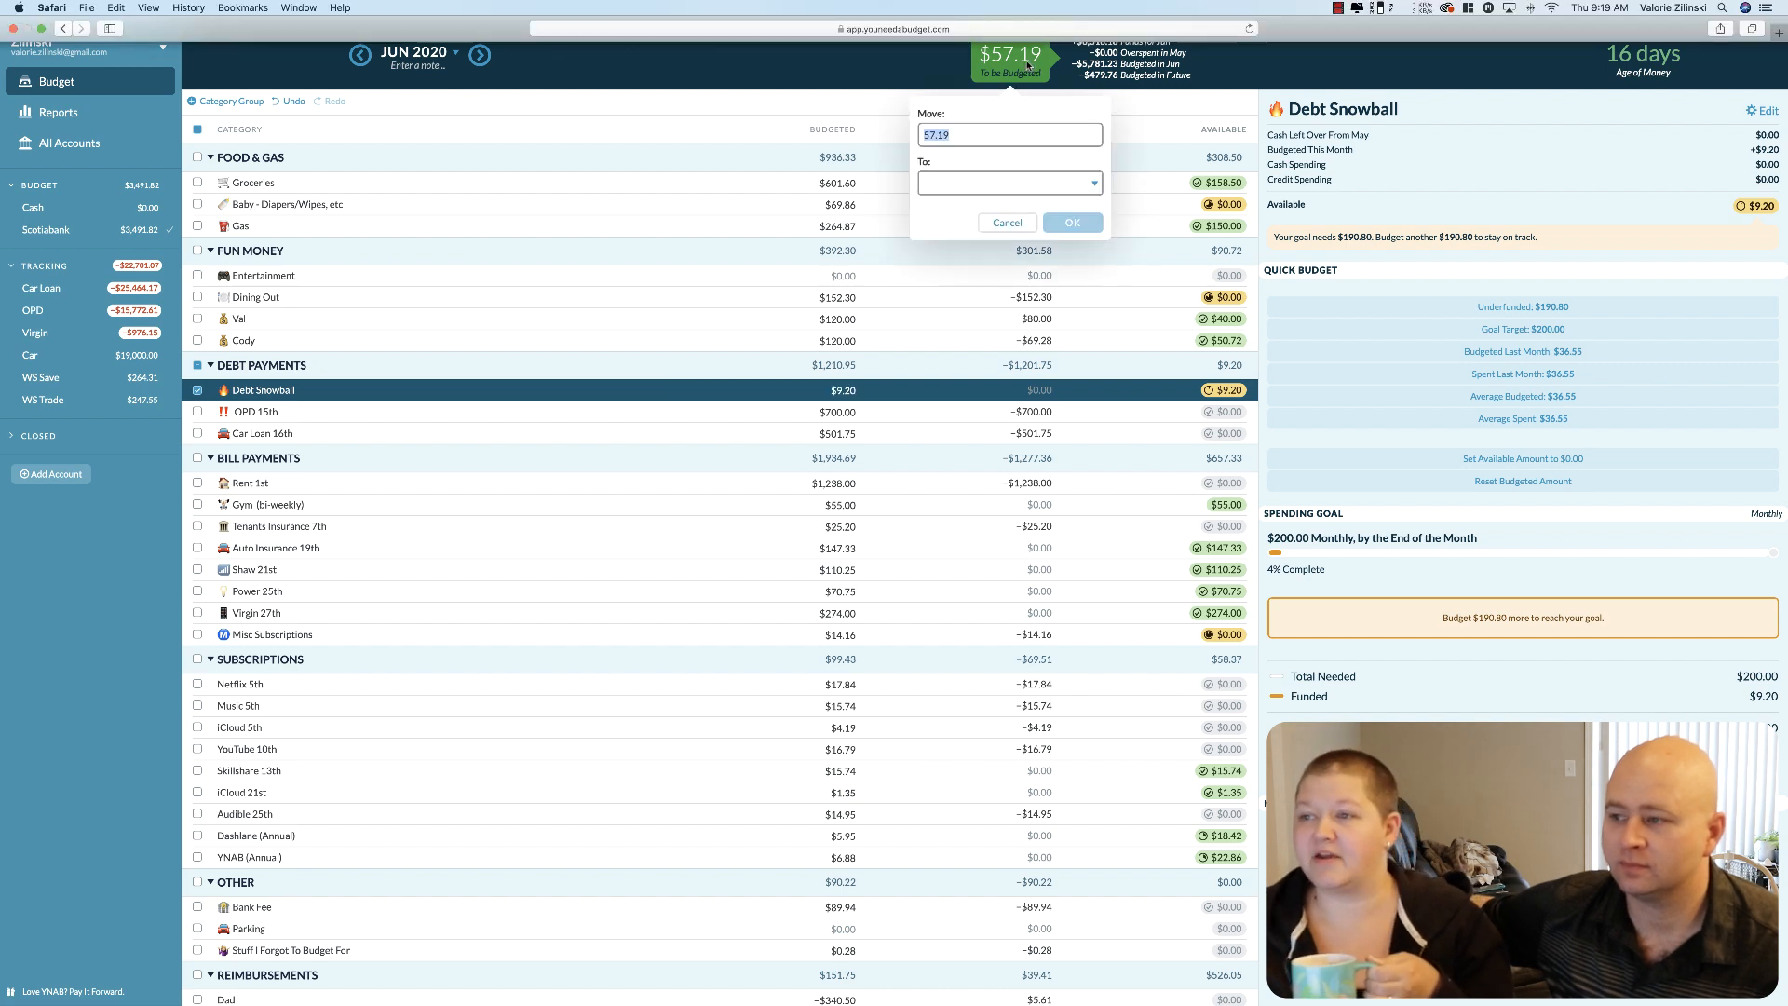
{"action": "left_click", "coordinate": [983, 180]}
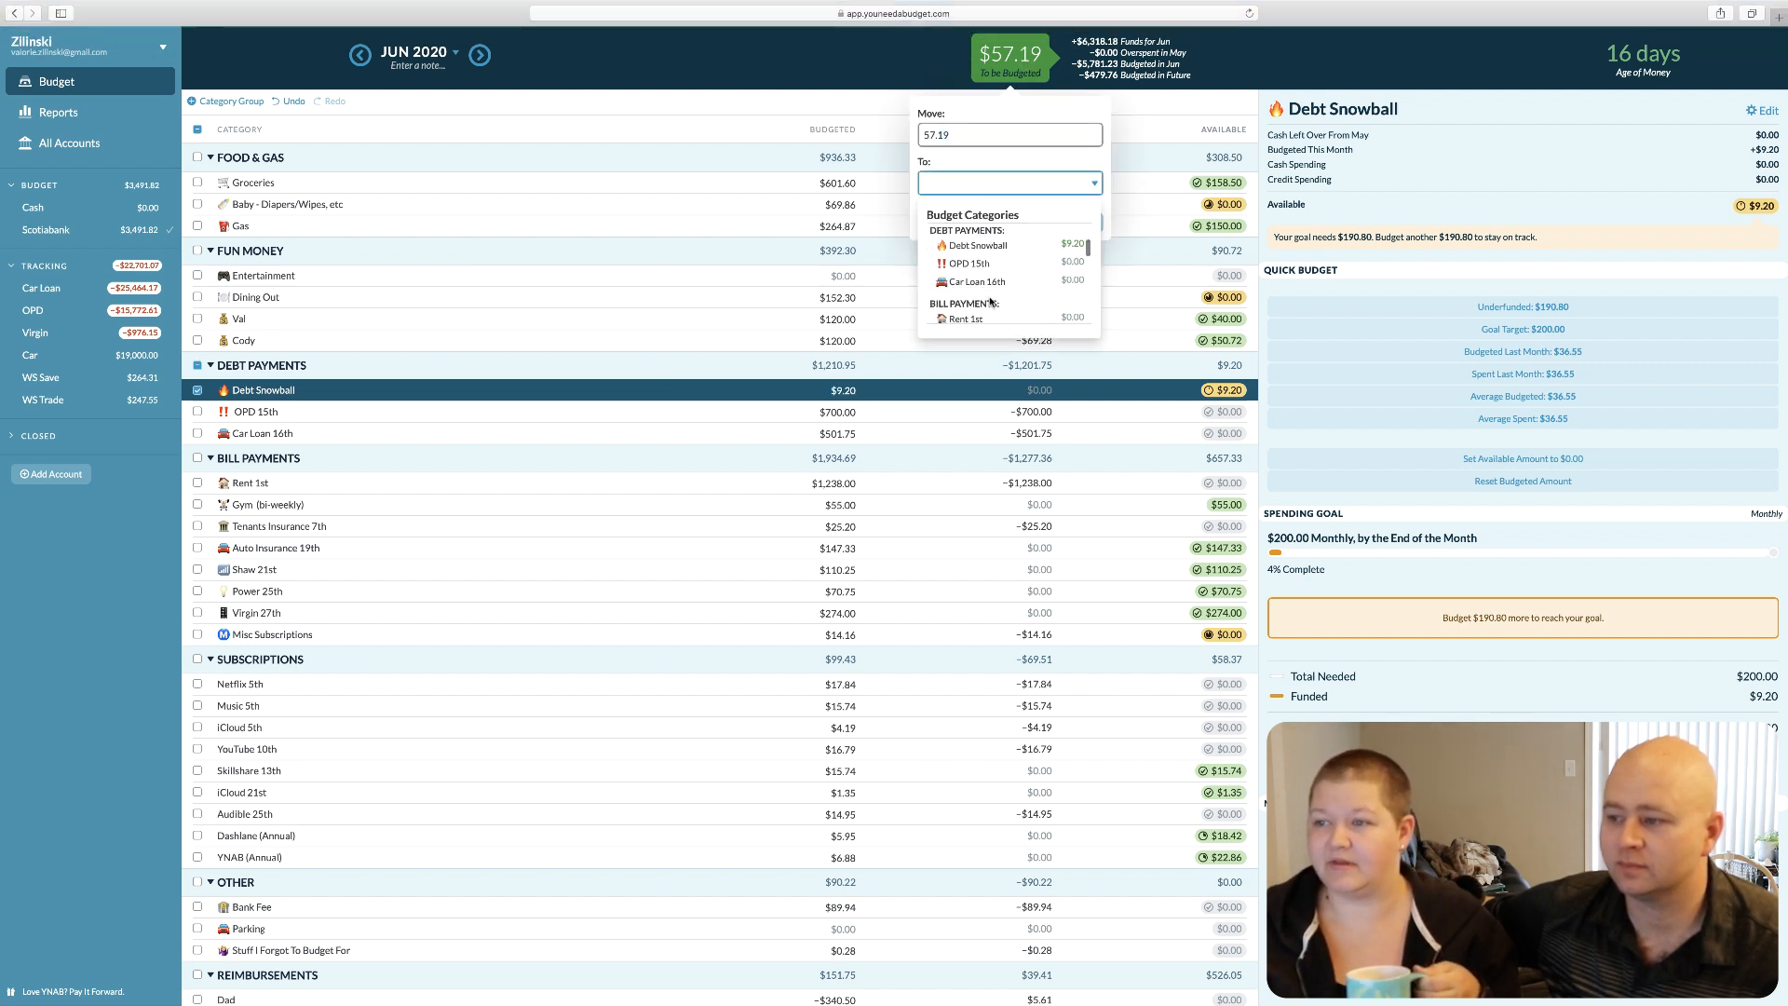
{"action": "left_click", "coordinate": [1001, 247]}
{"action": "left_click", "coordinate": [1091, 230]}
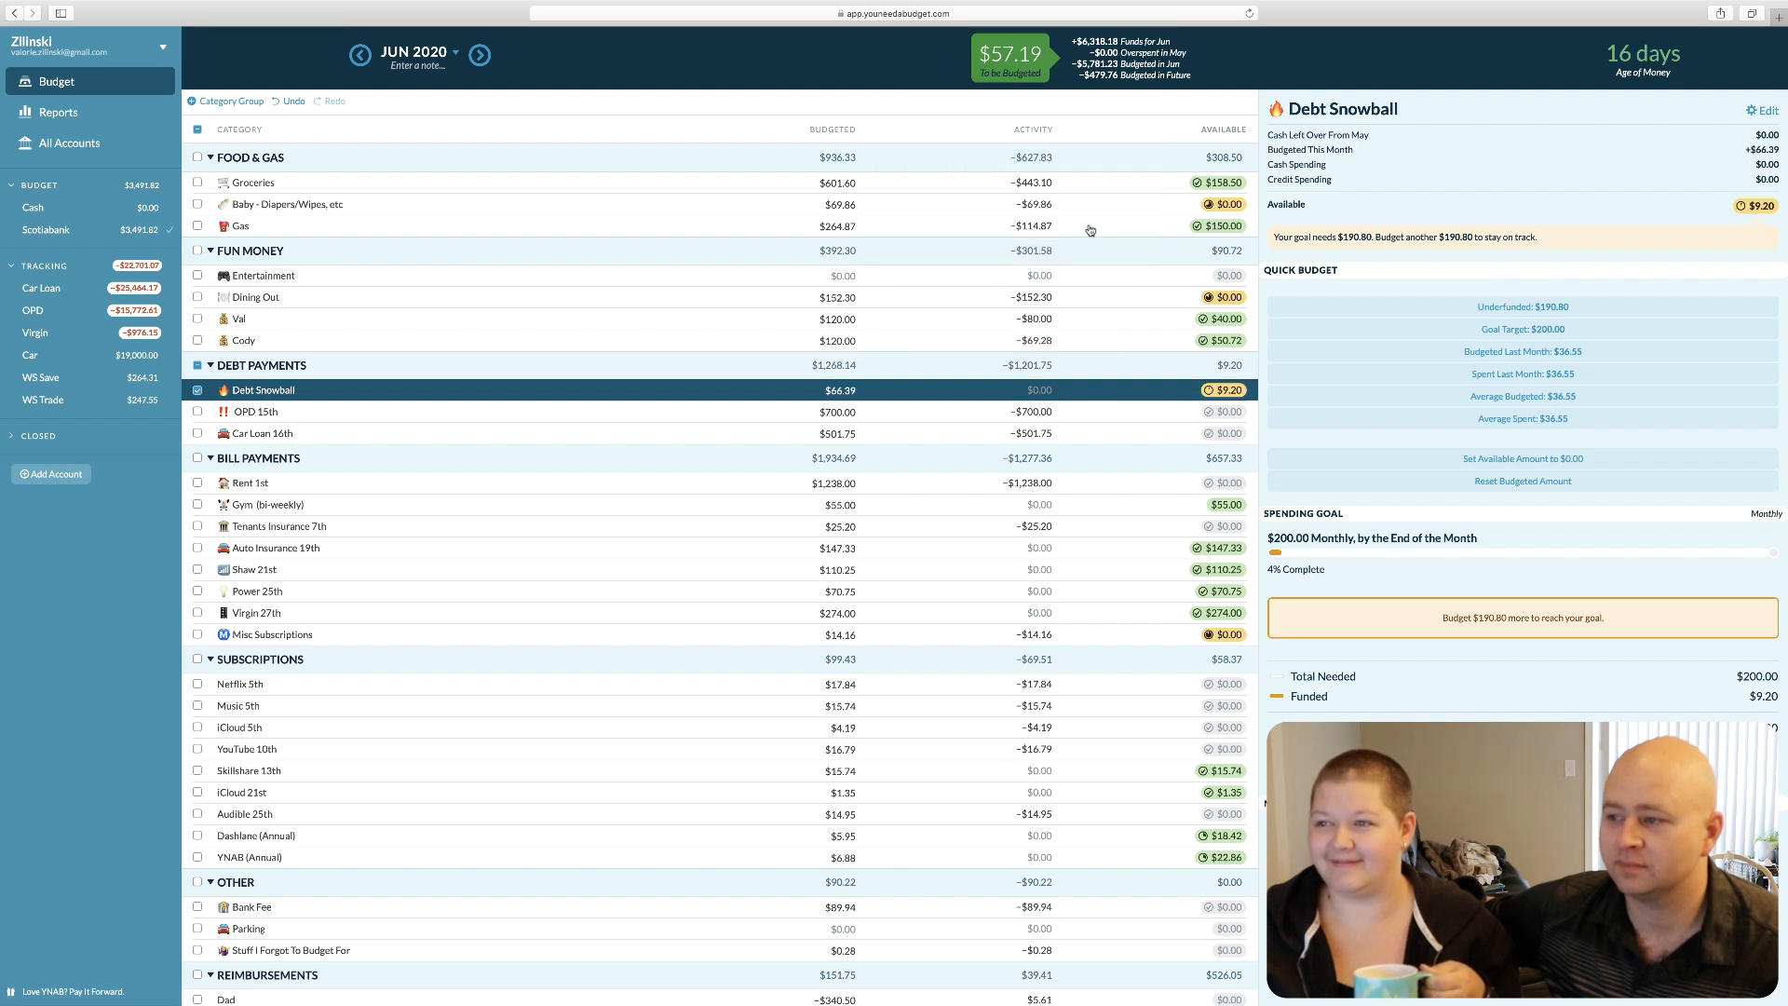
{"action": "left_click", "coordinate": [197, 390]}
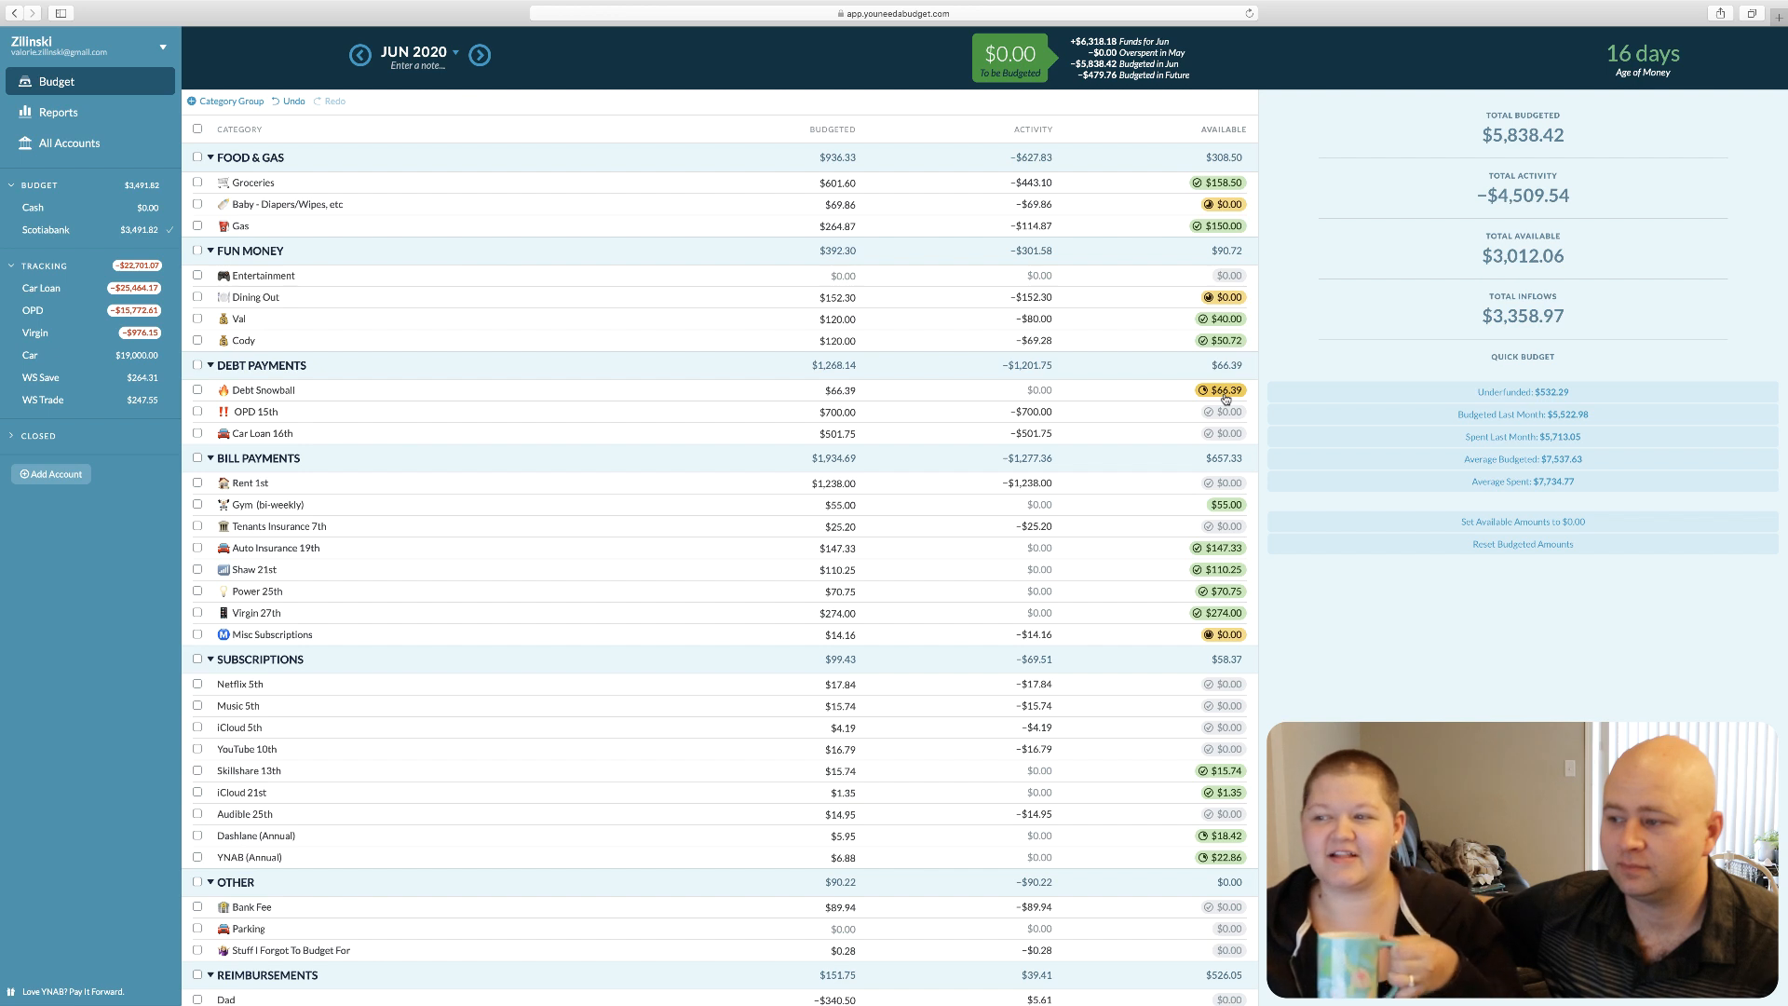
{"action": "mouse_move", "coordinate": [1226, 398]}
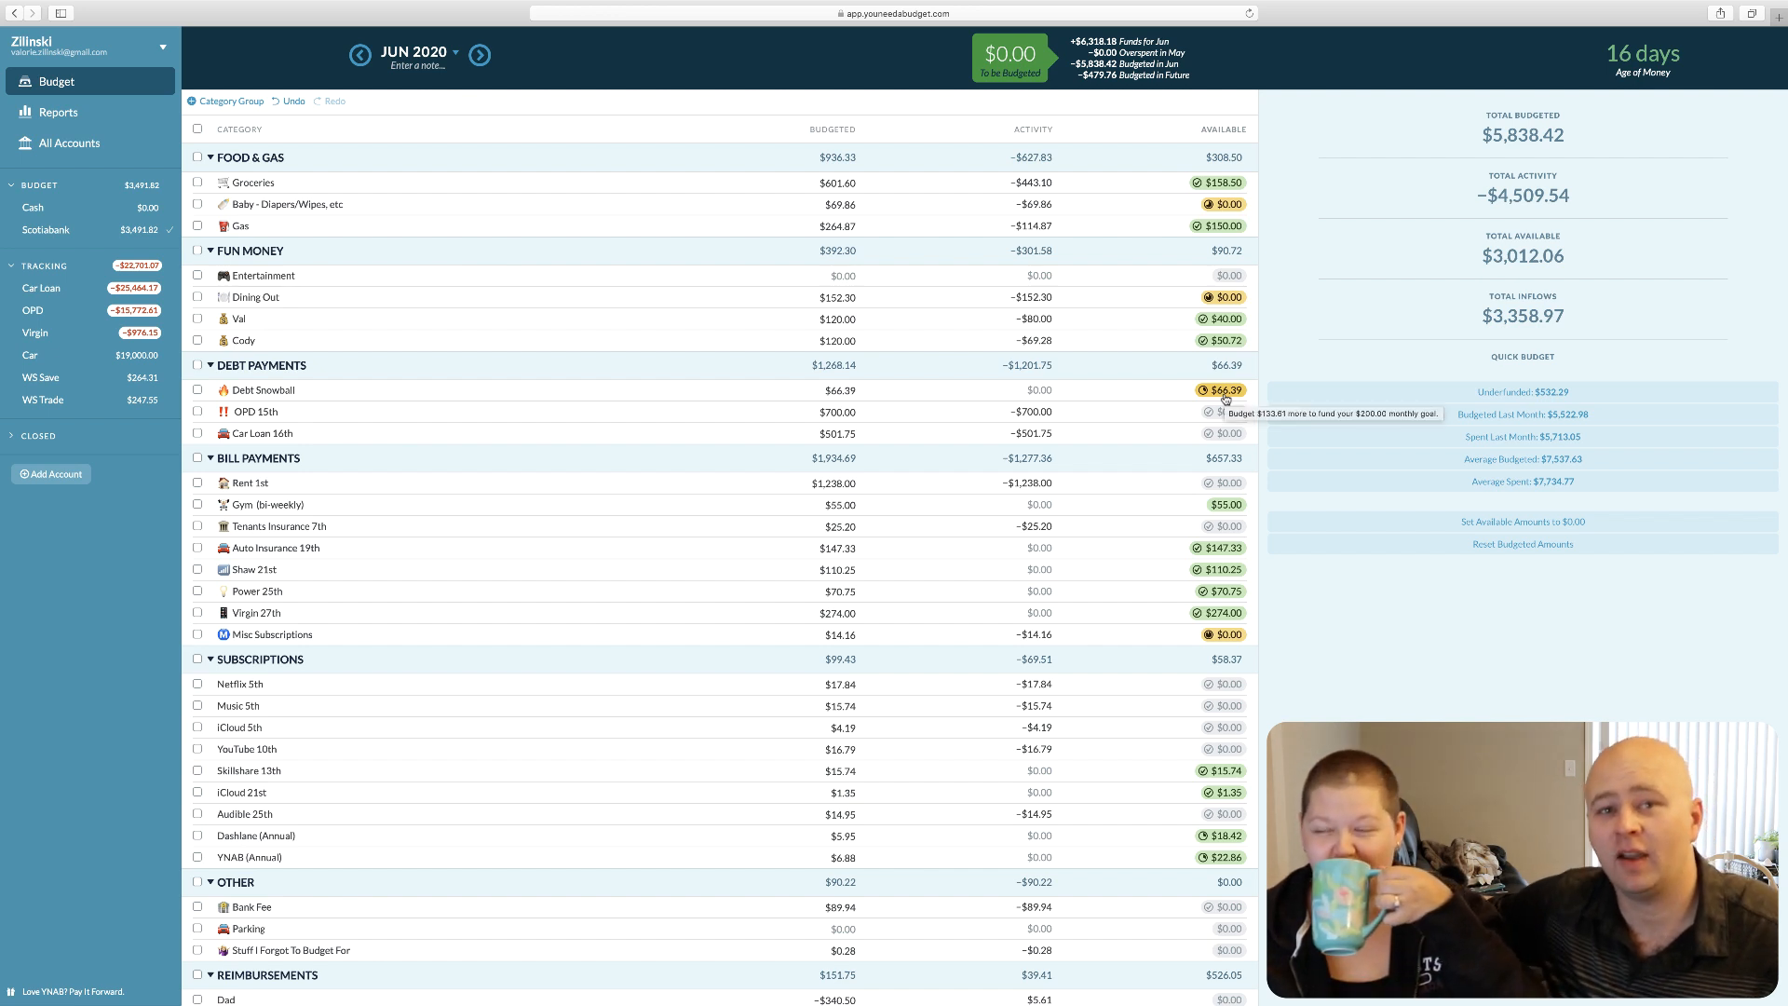